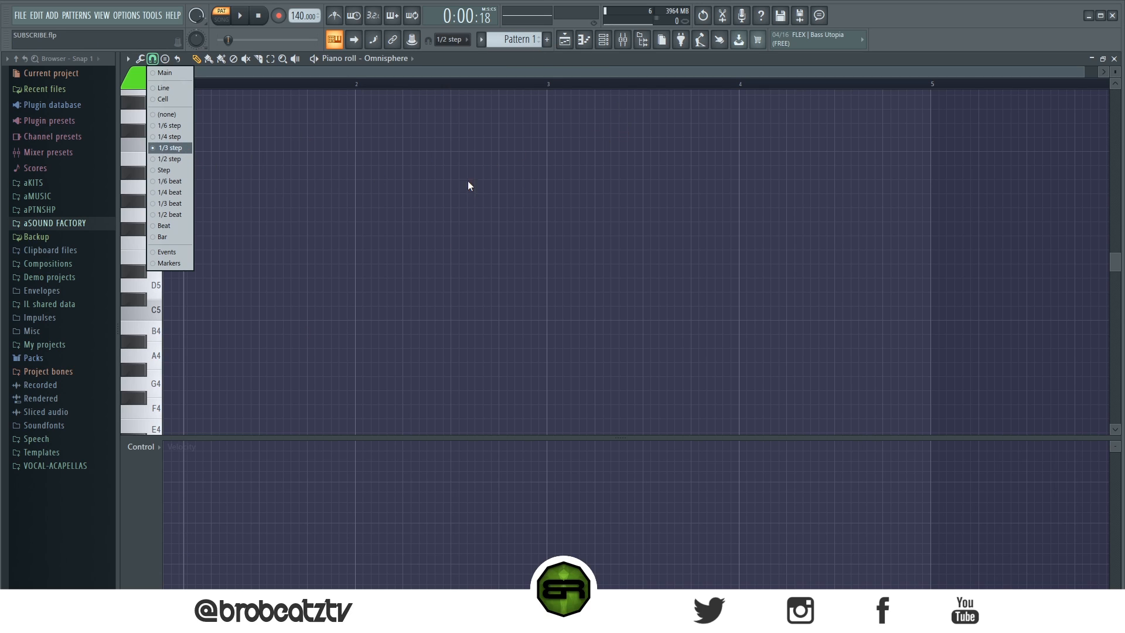
click(523, 157)
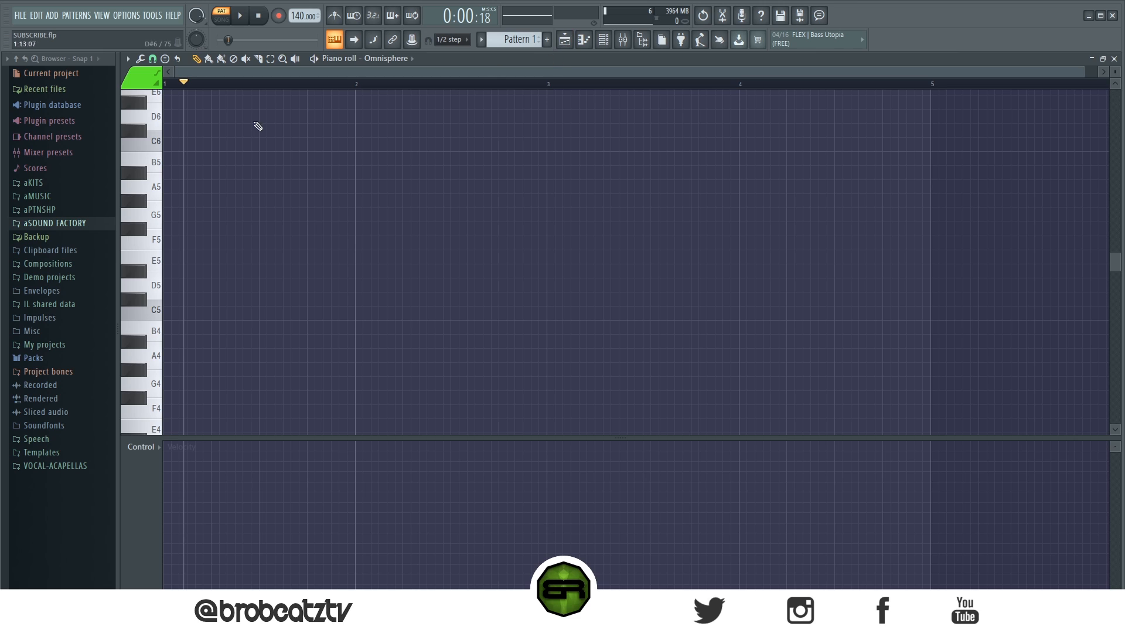
click(151, 60)
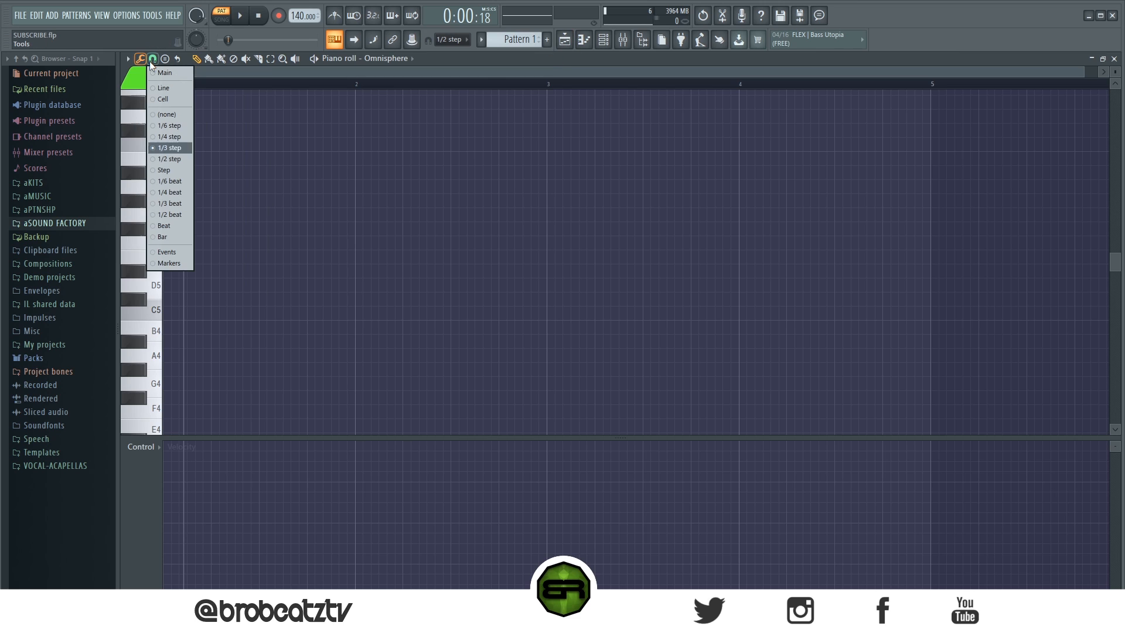
click(233, 148)
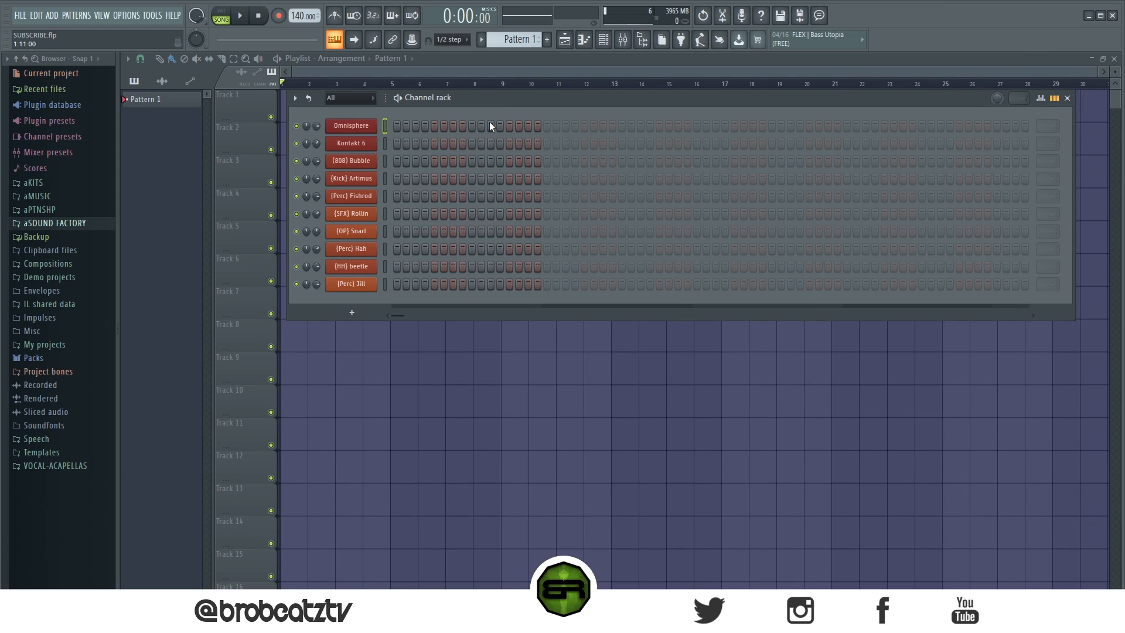
Load the Harmonic Minor MIDI scale from the aSOUND FACTORY Midi Scales V1 folder into the channel rack as a new channel
click(91, 225)
click(77, 279)
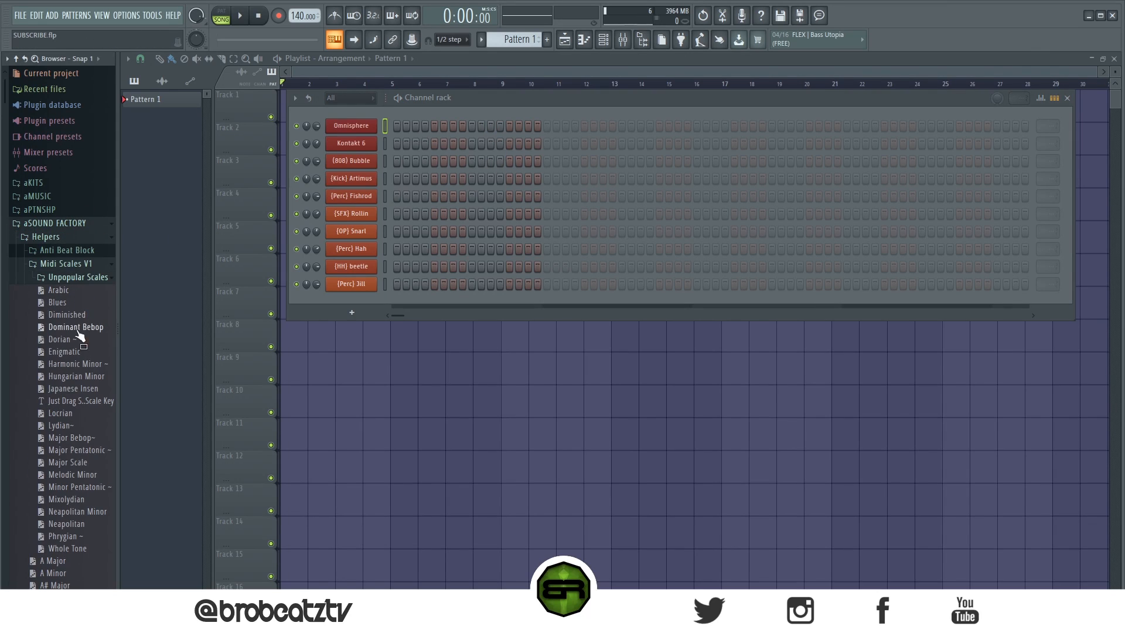
drag(80, 364, 328, 117)
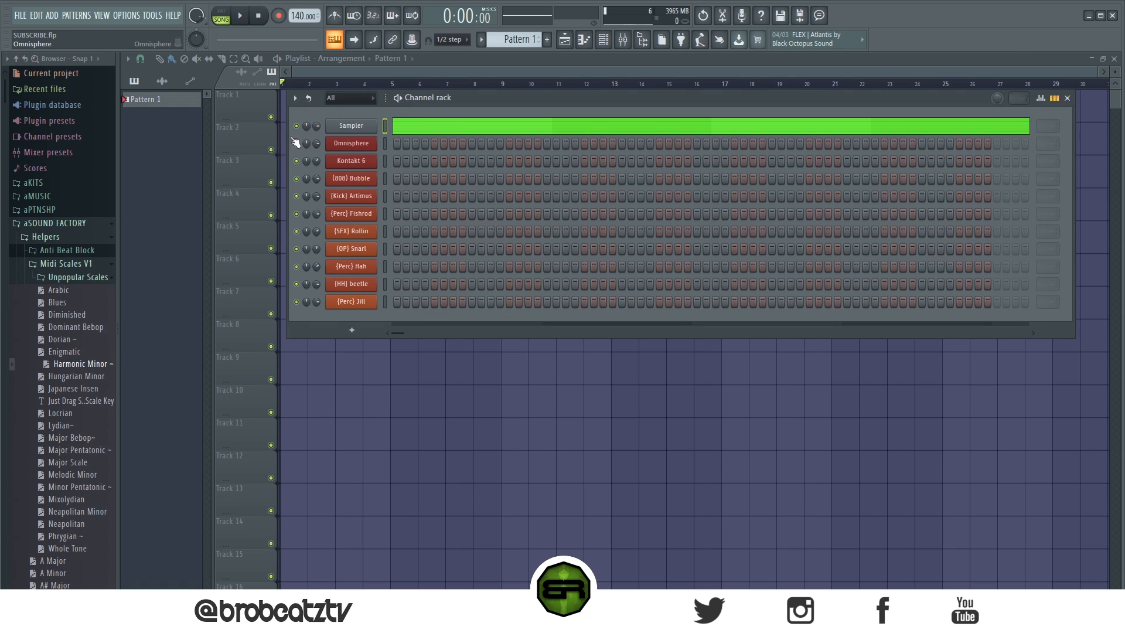
click(60, 226)
Rename the new Sampler channel as D
right_click(359, 125)
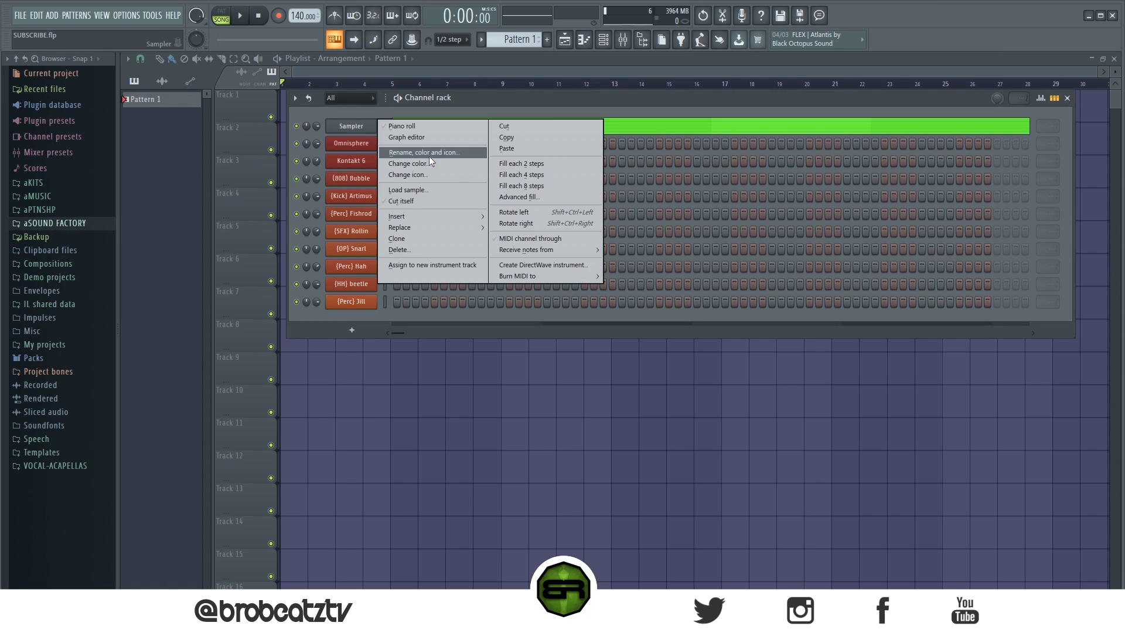
click(429, 153)
text(D)
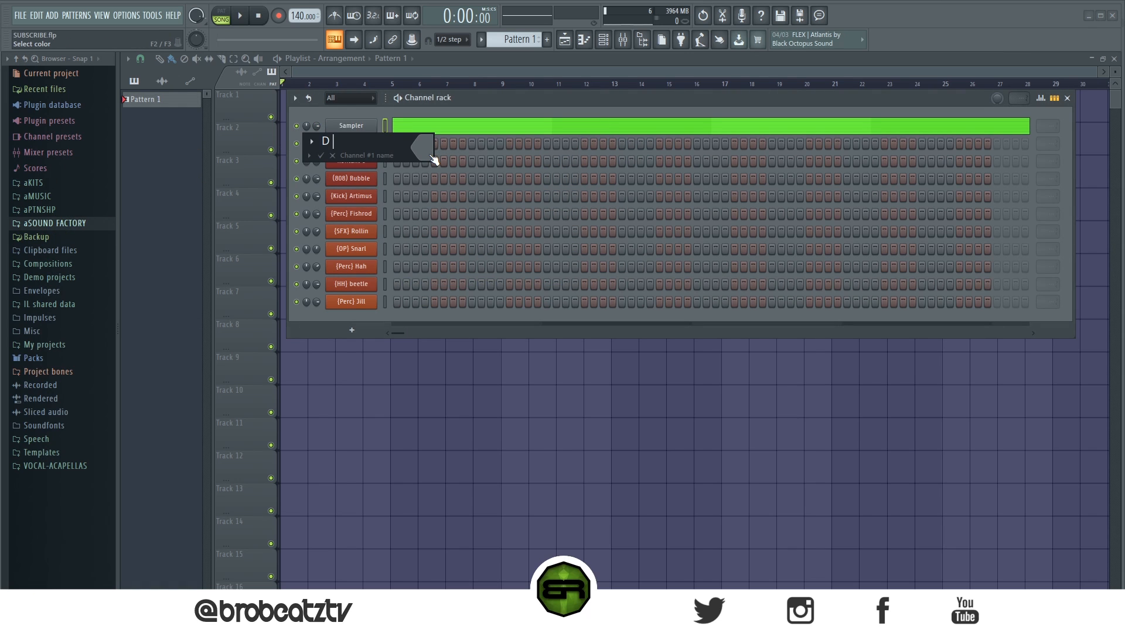
click(322, 156)
Check the scale's notes in the piano roll and rename its channel as D# Harm Min
click(413, 127)
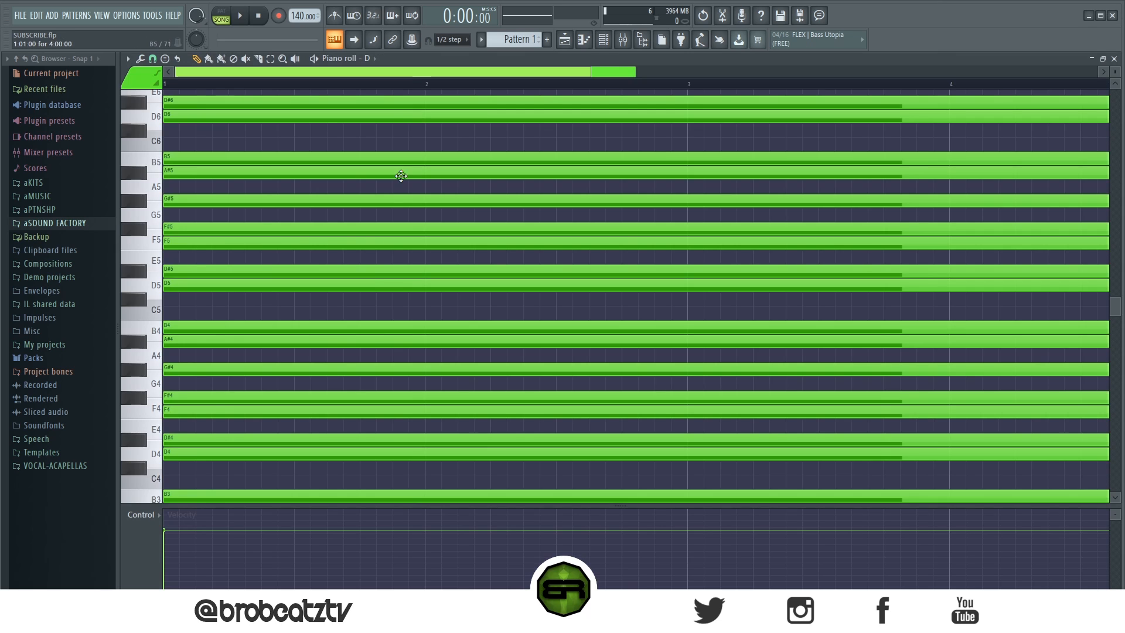
scroll(351, 281, down, 4)
click(564, 40)
click(604, 40)
right_click(371, 124)
click(388, 149)
text(D#)
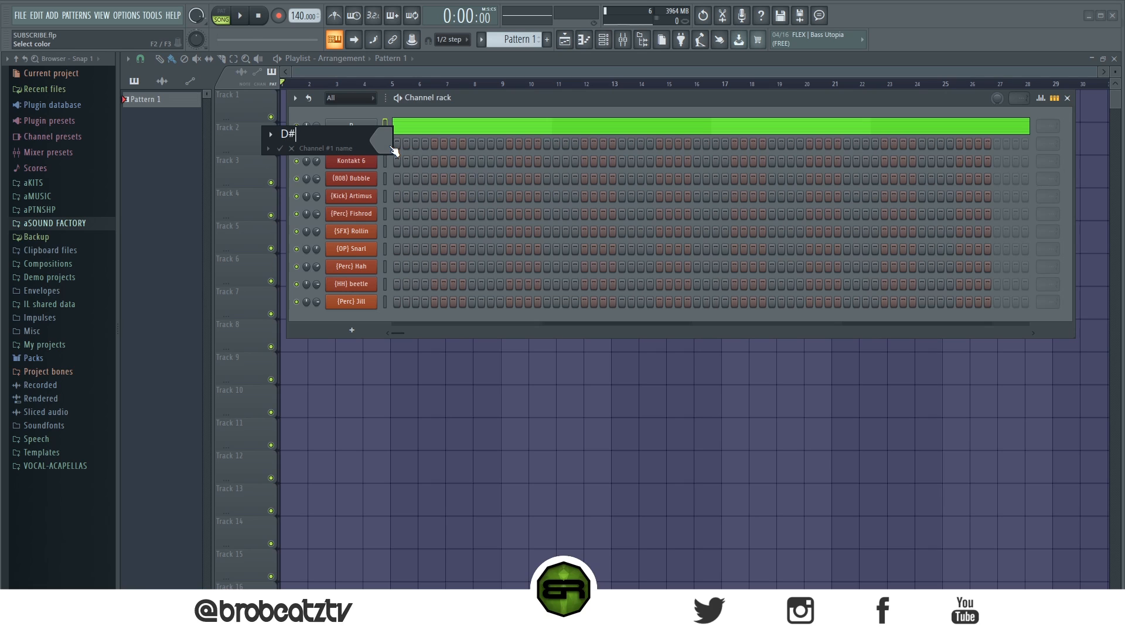
text( Harm Min)
key(Return)
Review the patches loaded in the Omnisphere and Kontakt 6 channels
click(368, 147)
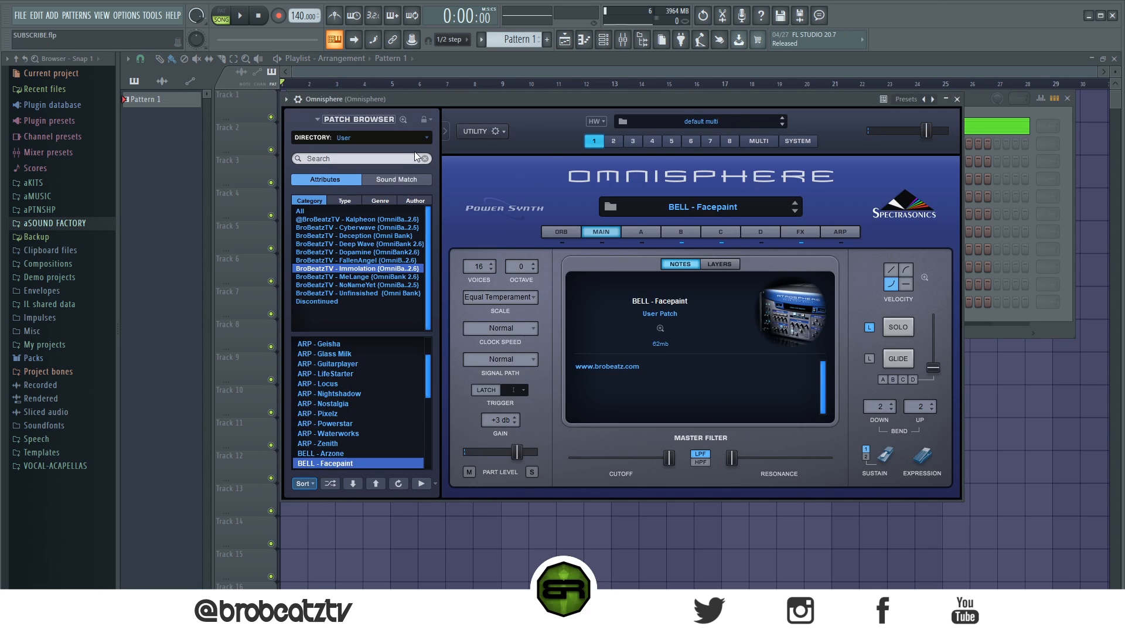
click(957, 99)
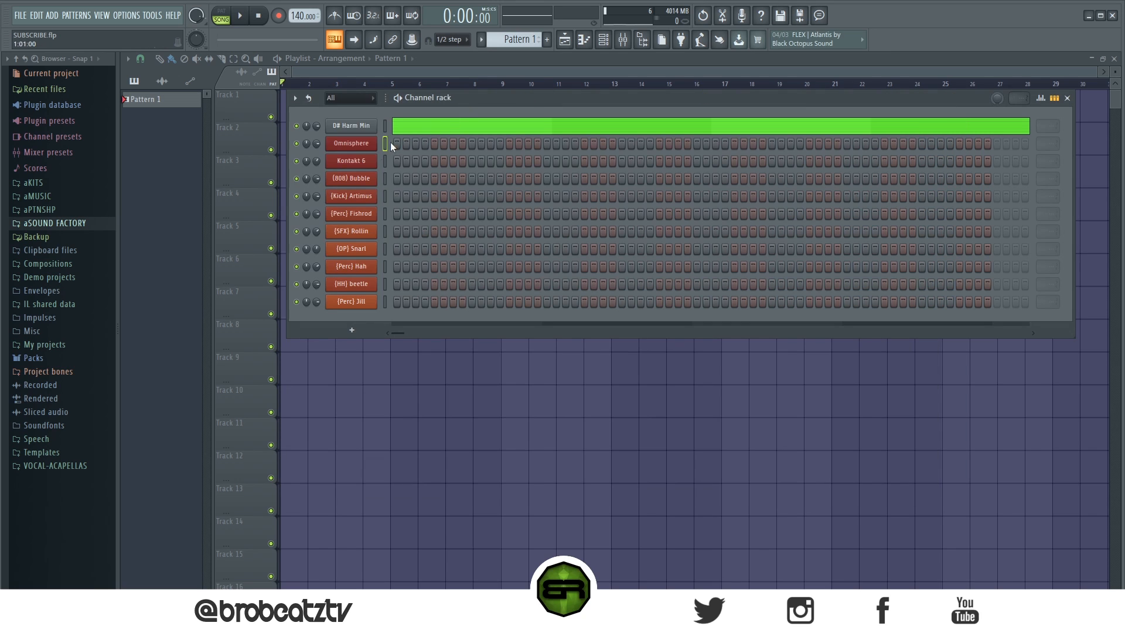
click(351, 167)
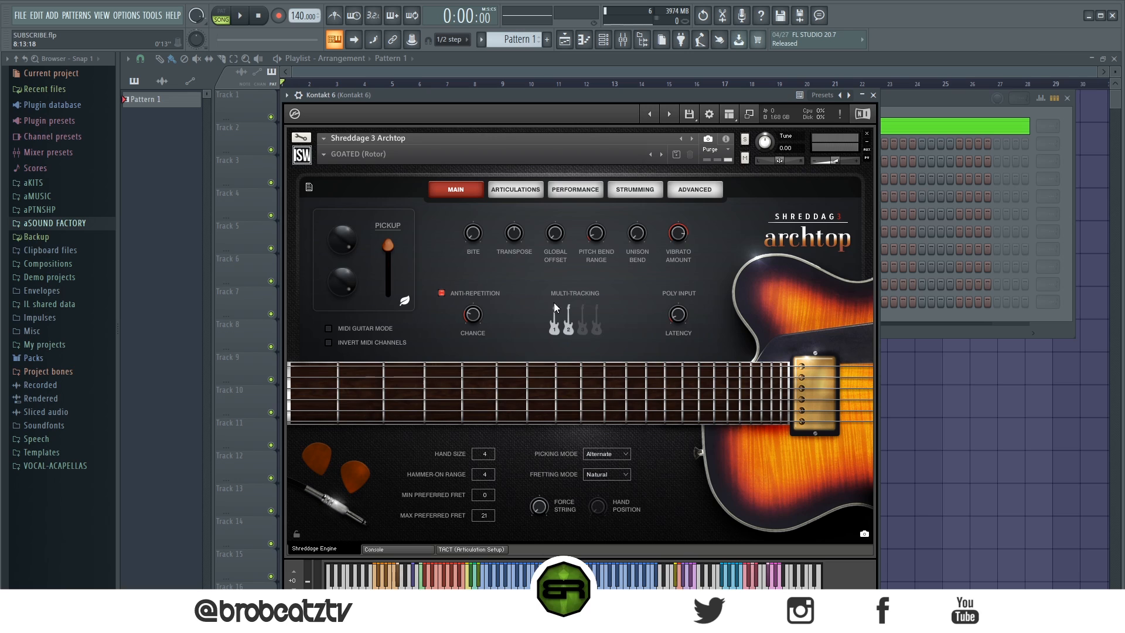
click(873, 95)
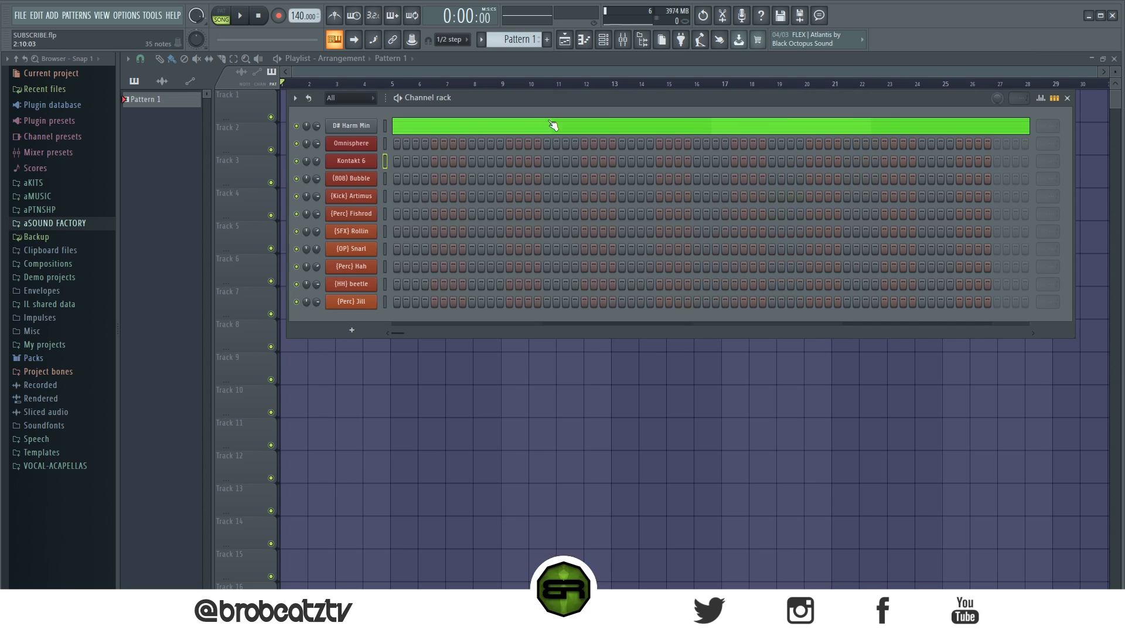
Open the Omnisphere channel's piano roll and set its grid snap to Step
right_click(352, 144)
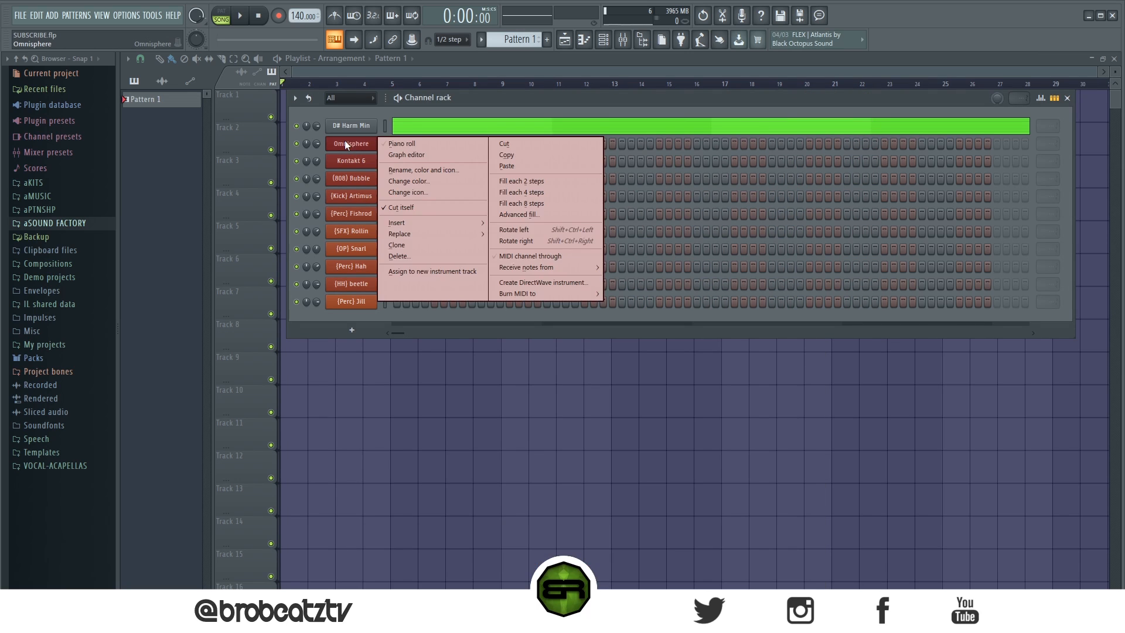
click(382, 143)
scroll(328, 203, down, 3)
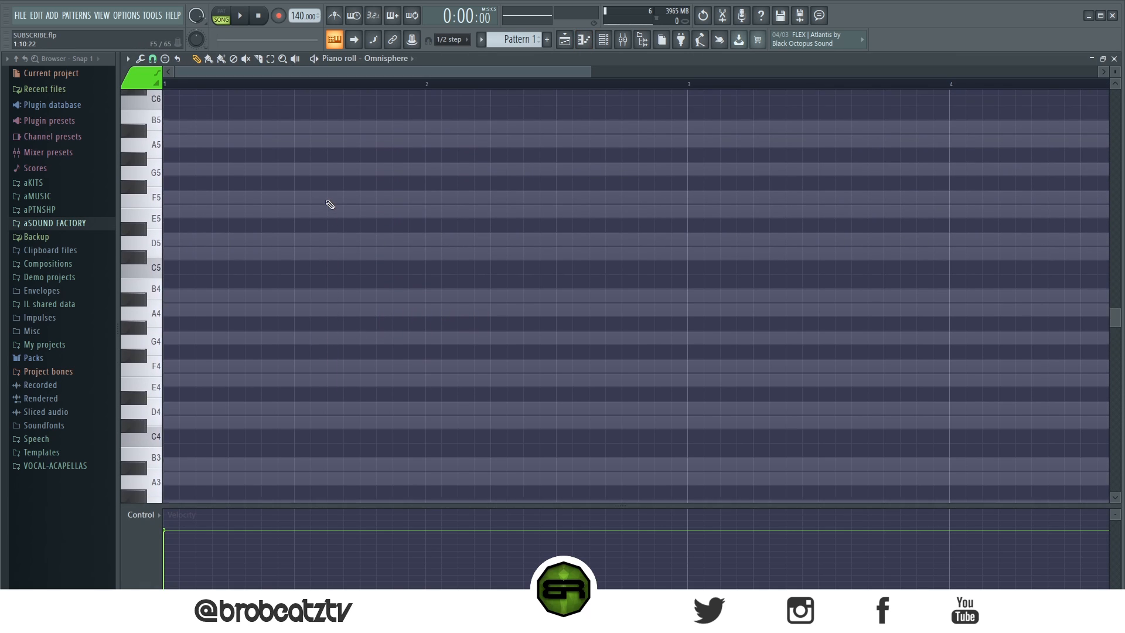
scroll(335, 204, up, 2)
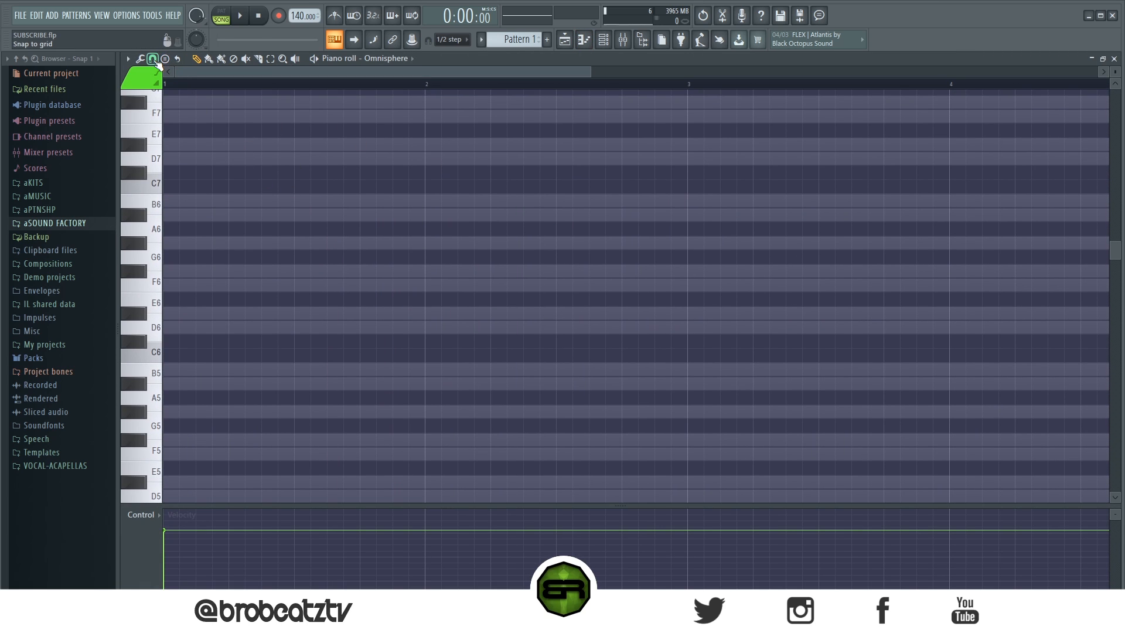
click(153, 59)
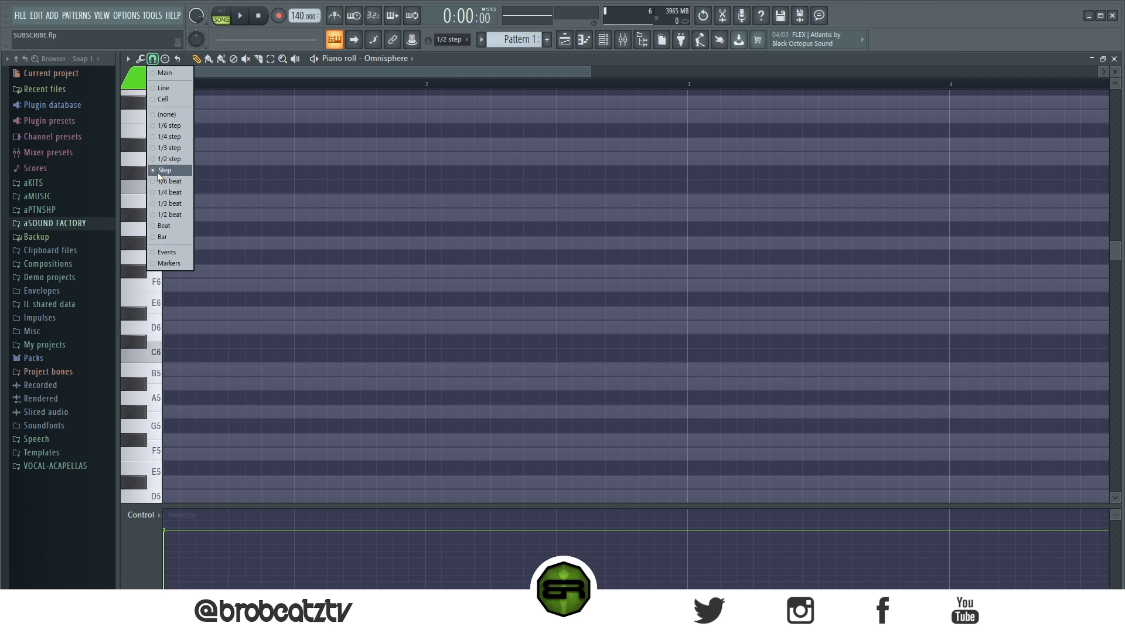
click(178, 214)
click(153, 60)
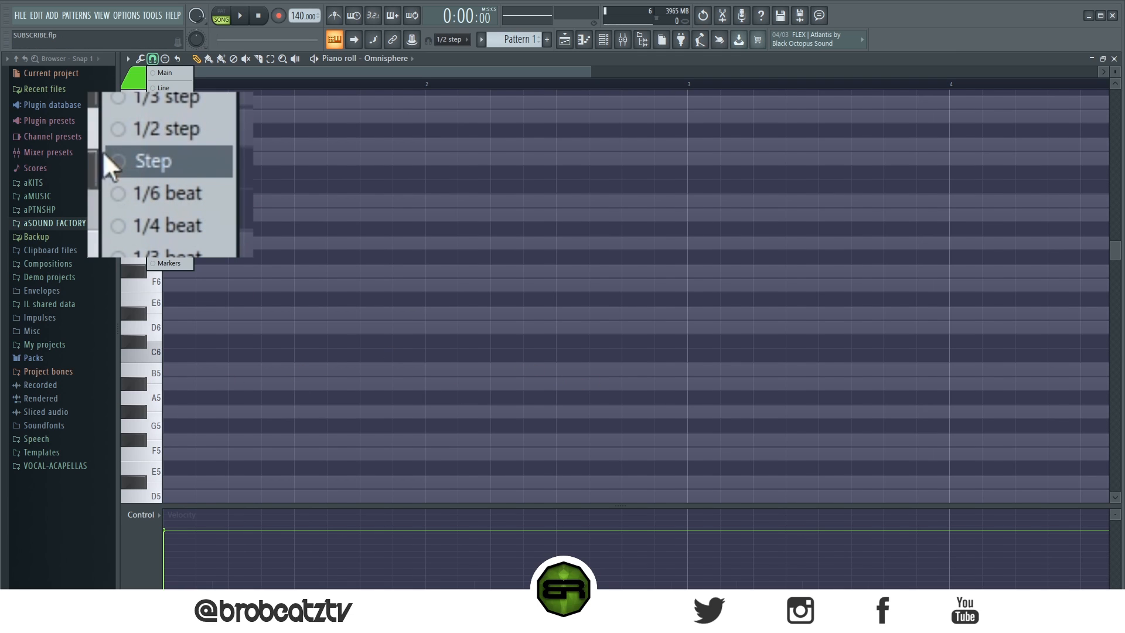
click(156, 169)
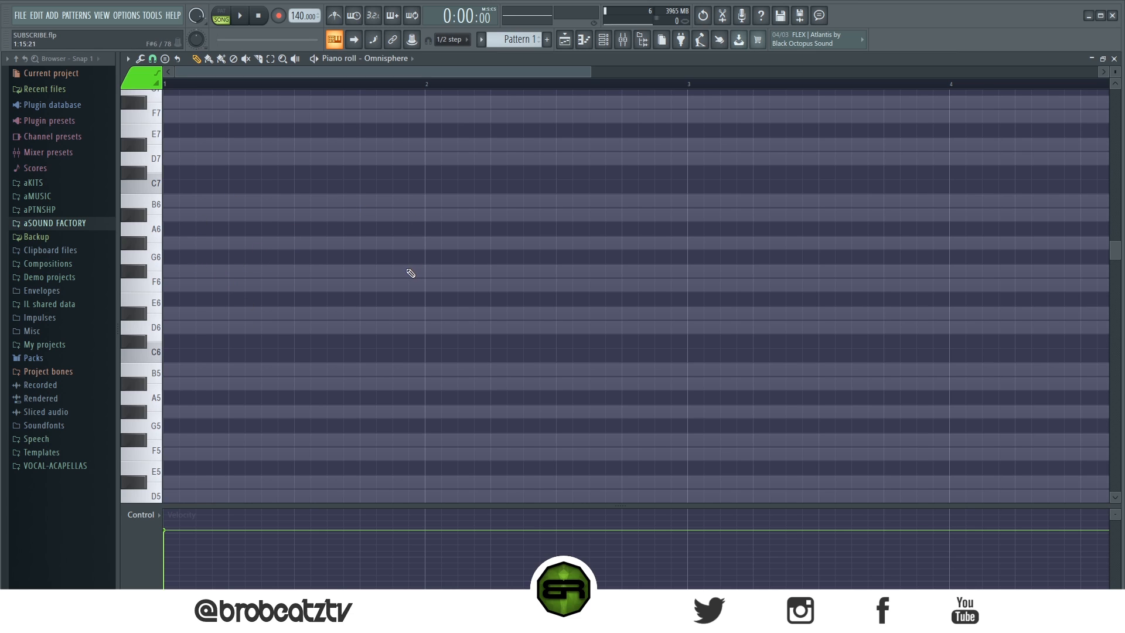
click(294, 215)
click(310, 242)
click(327, 271)
click(344, 284)
right_click(310, 243)
right_click(327, 271)
right_click(343, 285)
right_click(294, 215)
Audition a few keys and draw a D#6 note at the start of bar 1 with a length of 1:04:00
scroll(275, 379, down, 1)
click(138, 346)
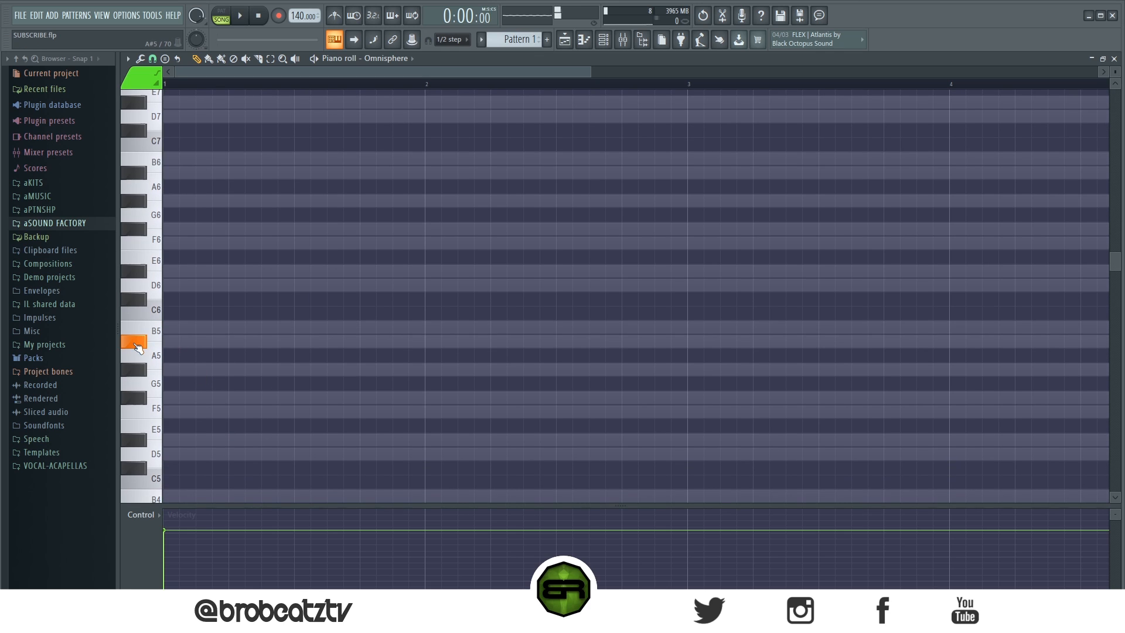
click(136, 171)
click(141, 245)
click(134, 271)
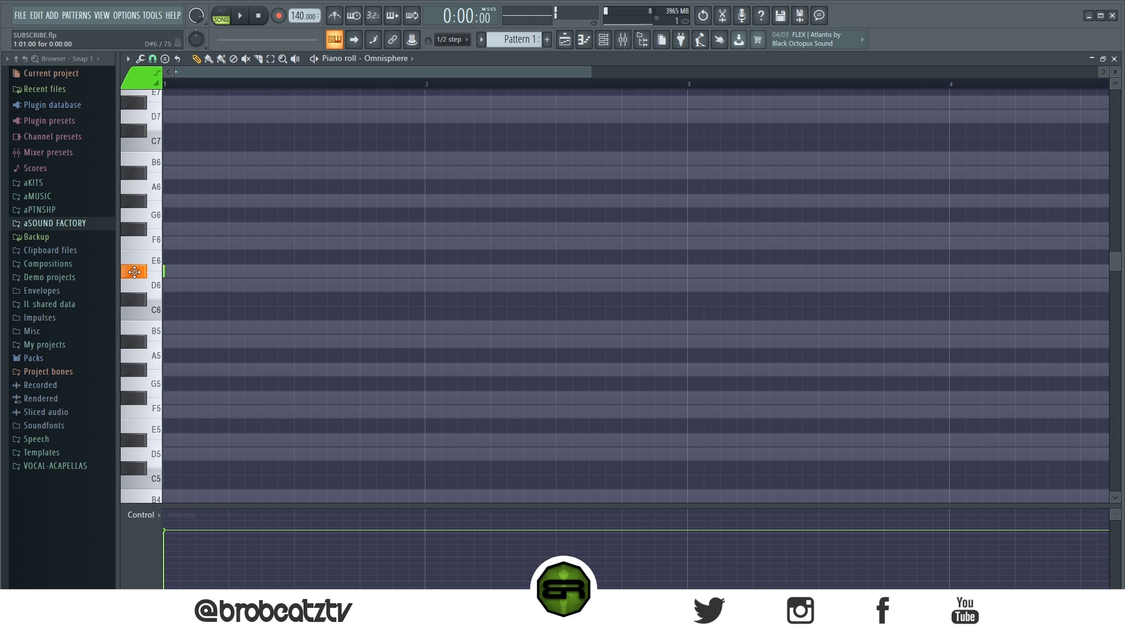
drag(166, 270, 489, 283)
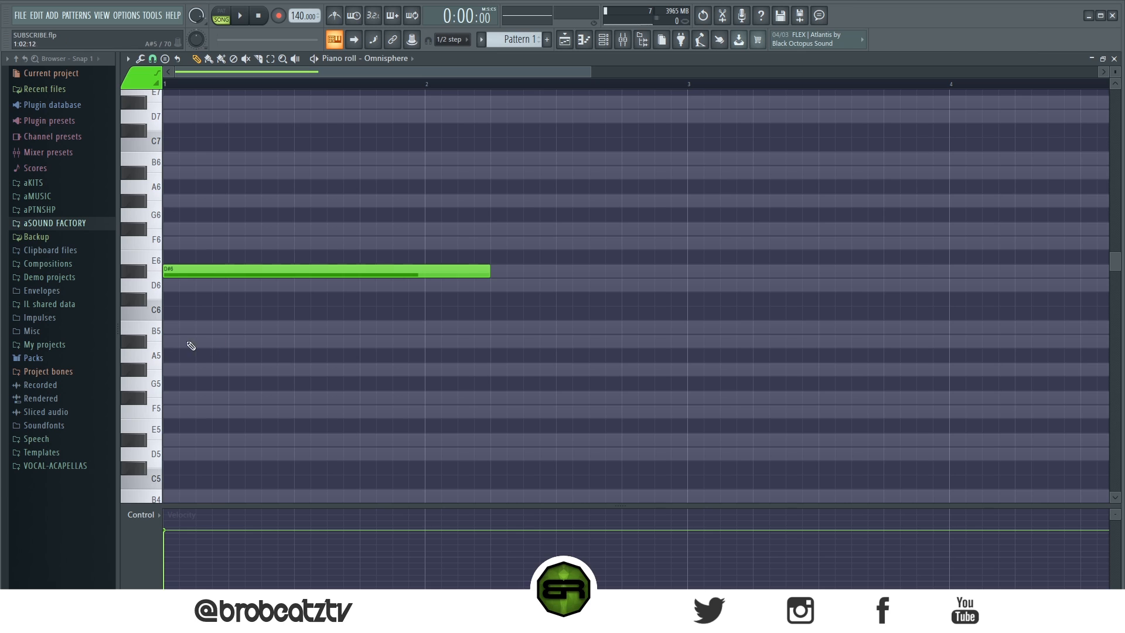
Switch playback to pattern mode and add an F#5 note of the same length at the start of bar 1
scroll(193, 334, down, 2)
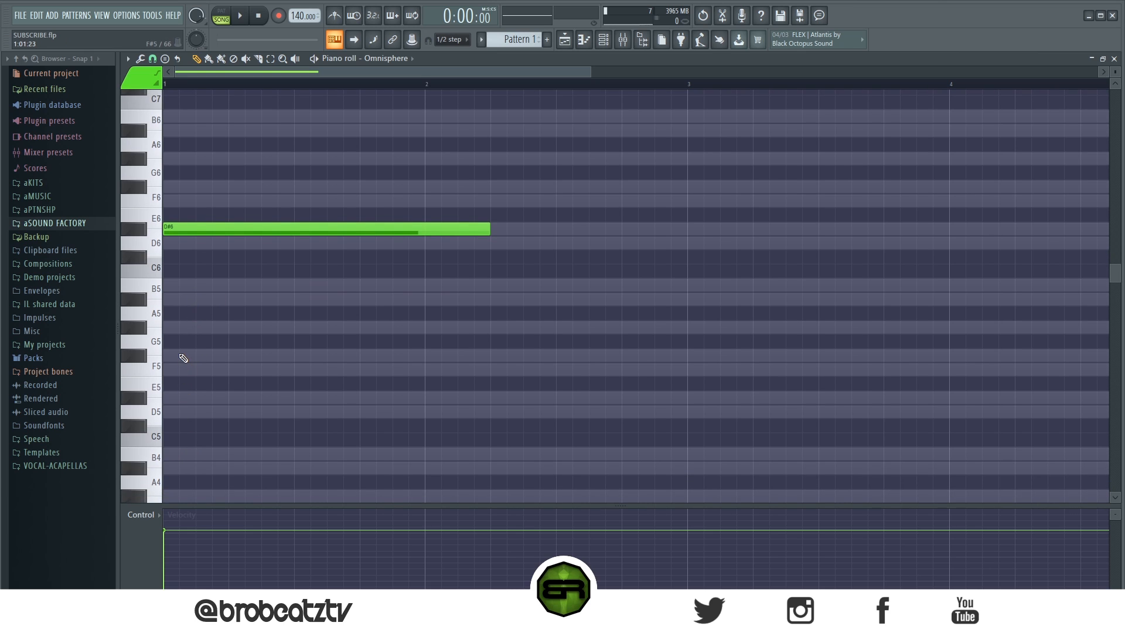
click(221, 11)
click(171, 355)
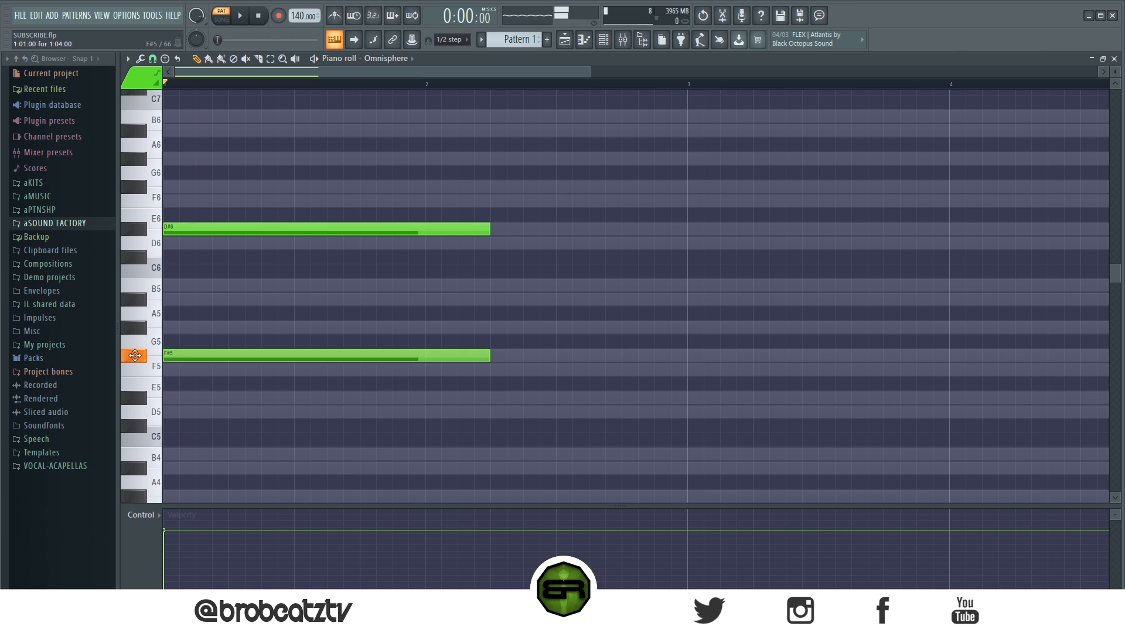
key(space)
Add an A#4 note of the same length at the start of bar 1 and play the chord back
click(180, 455)
key(space)
right_click(181, 456)
click(181, 468)
key(space)
key(space)
key(space)
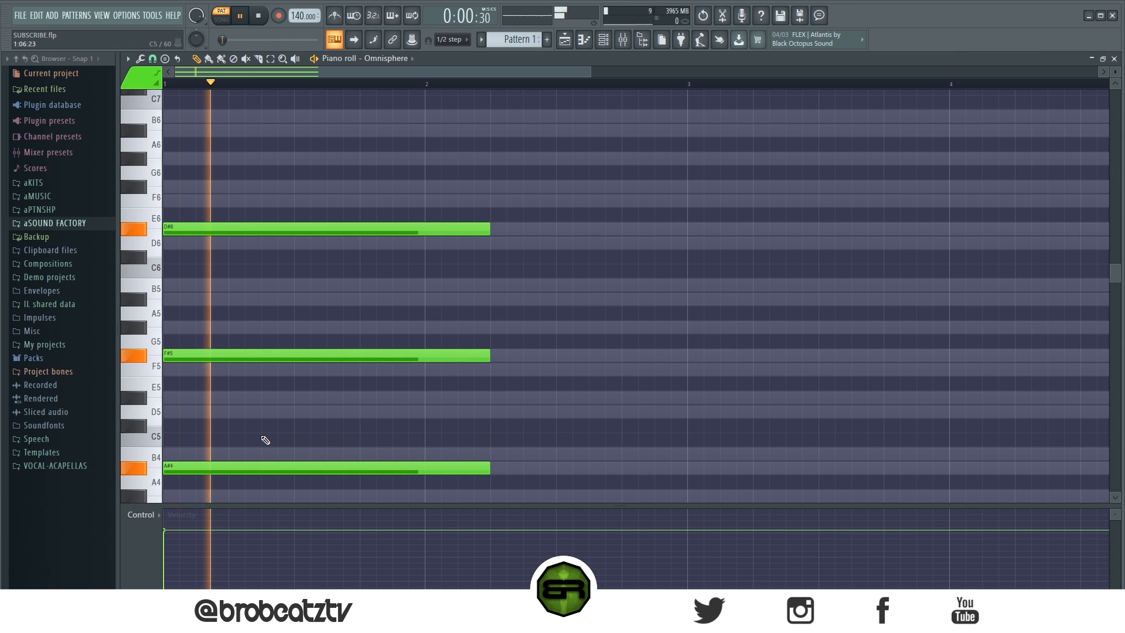
key(space)
key(space)
Add a D#5 note of the same length to the first chord and play the chord back
click(193, 400)
key(space)
key(space)
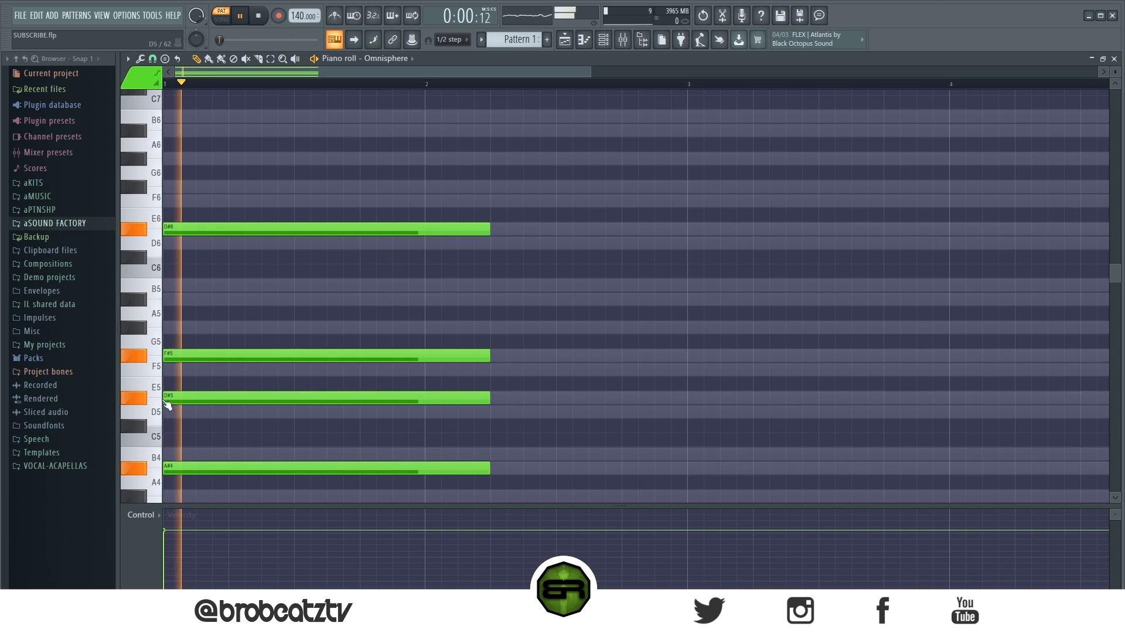
key(space)
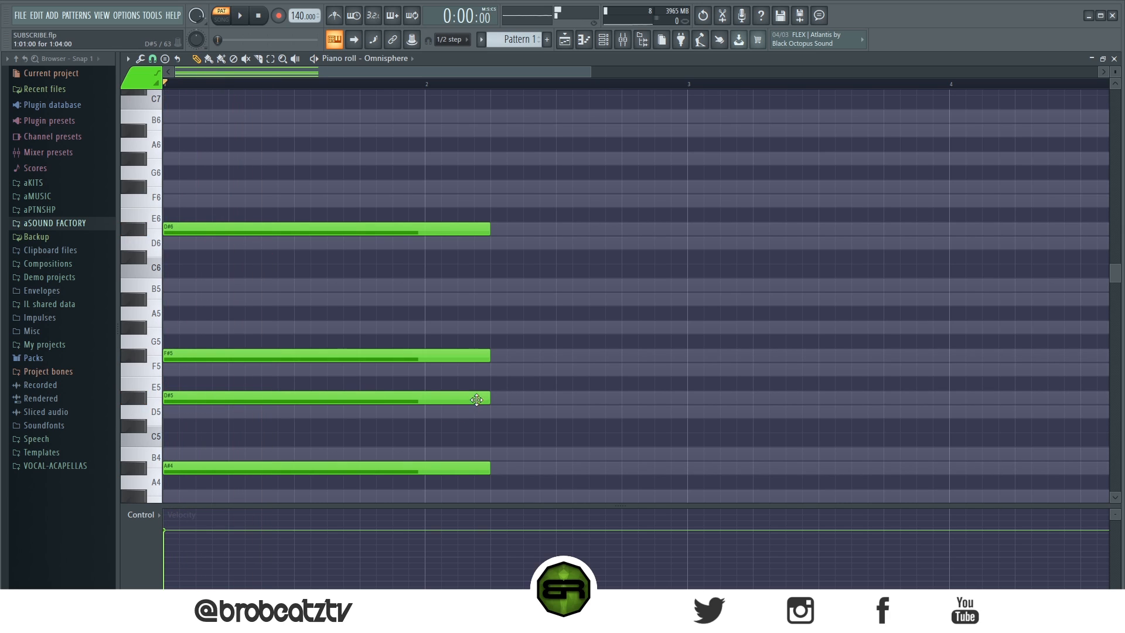
Duplicate the four-note chord directly after itself and transpose the copy down two semitones
drag(256, 195, 243, 509)
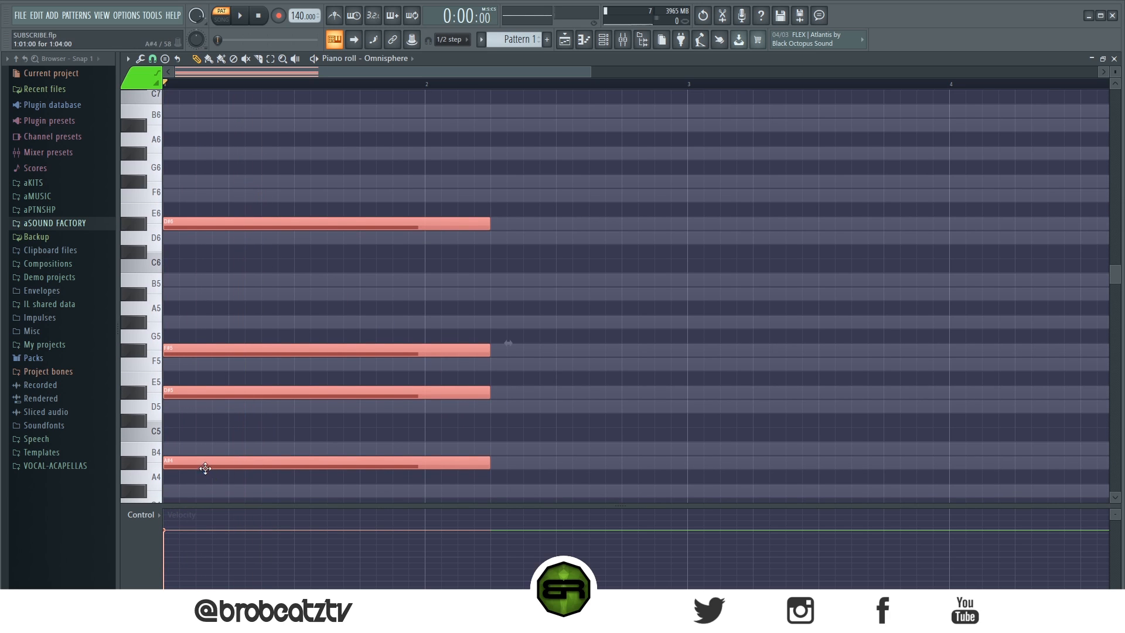
key(ctrl+b)
drag(550, 441, 535, 442)
scroll(543, 414, down, 2)
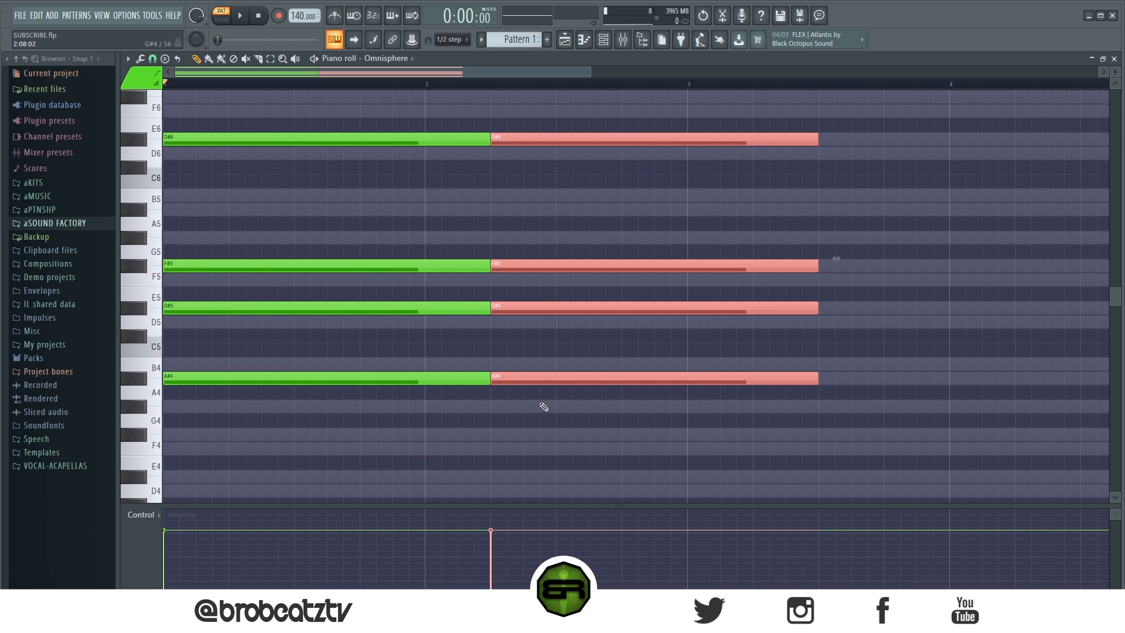
key(Down)
key(Down)
key(ctrl+d)
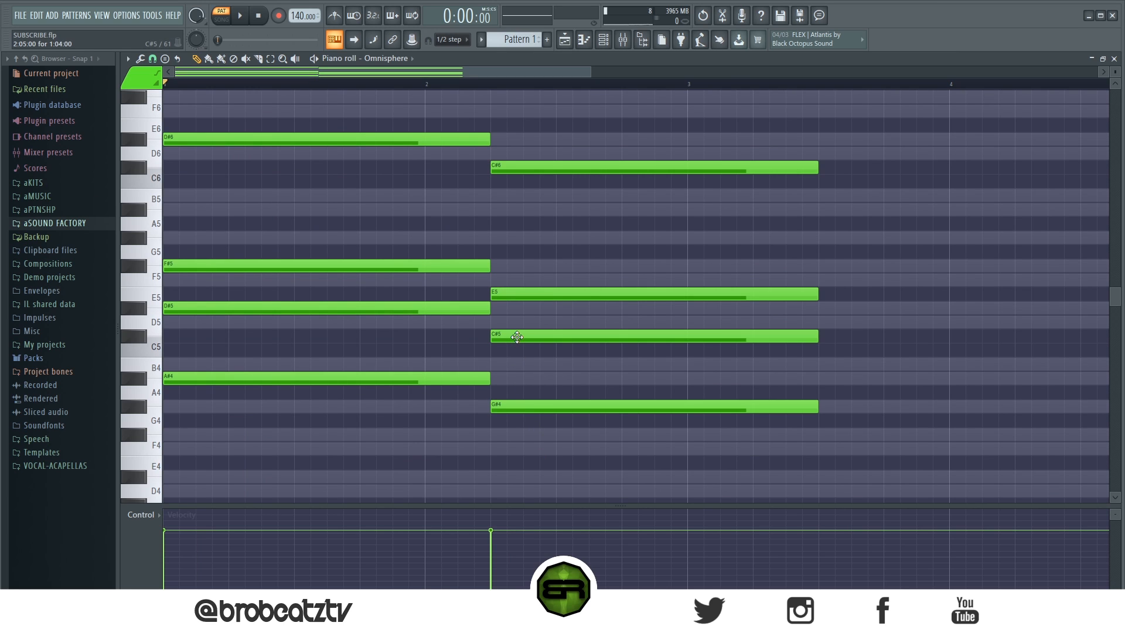
Raise the upper three notes of the second chord by one semitone each to D5, F5 and D6, checking them in playback
click(516, 336)
drag(516, 324, 515, 323)
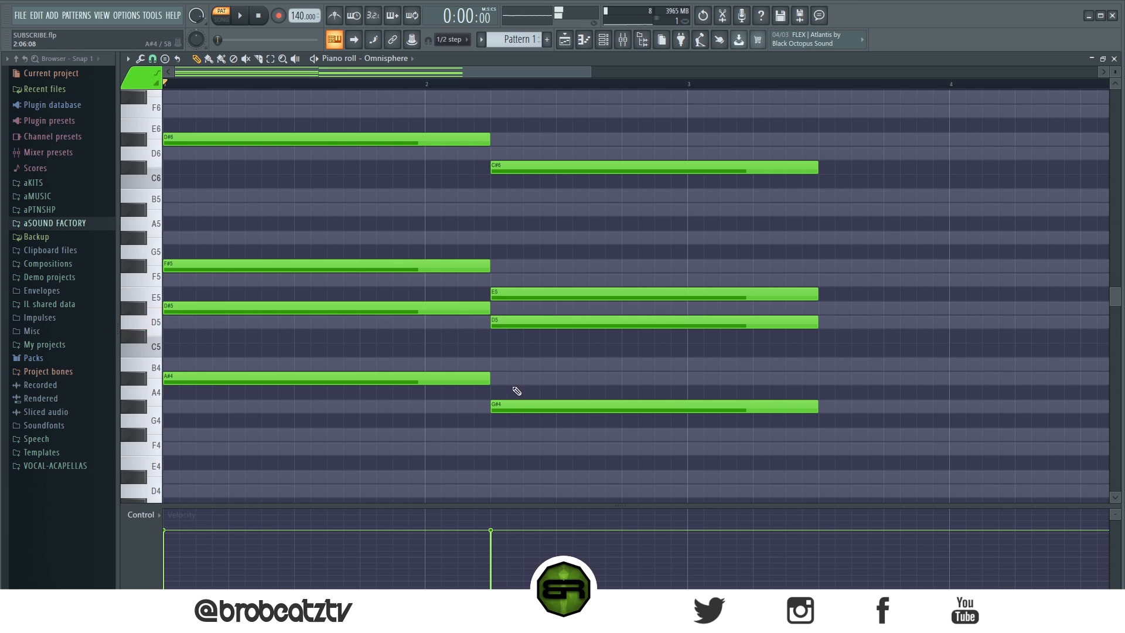
key(space)
key(space)
mouse_move(514, 291)
mouse_down()
mouse_move(518, 265)
mouse_move(515, 280)
mouse_up()
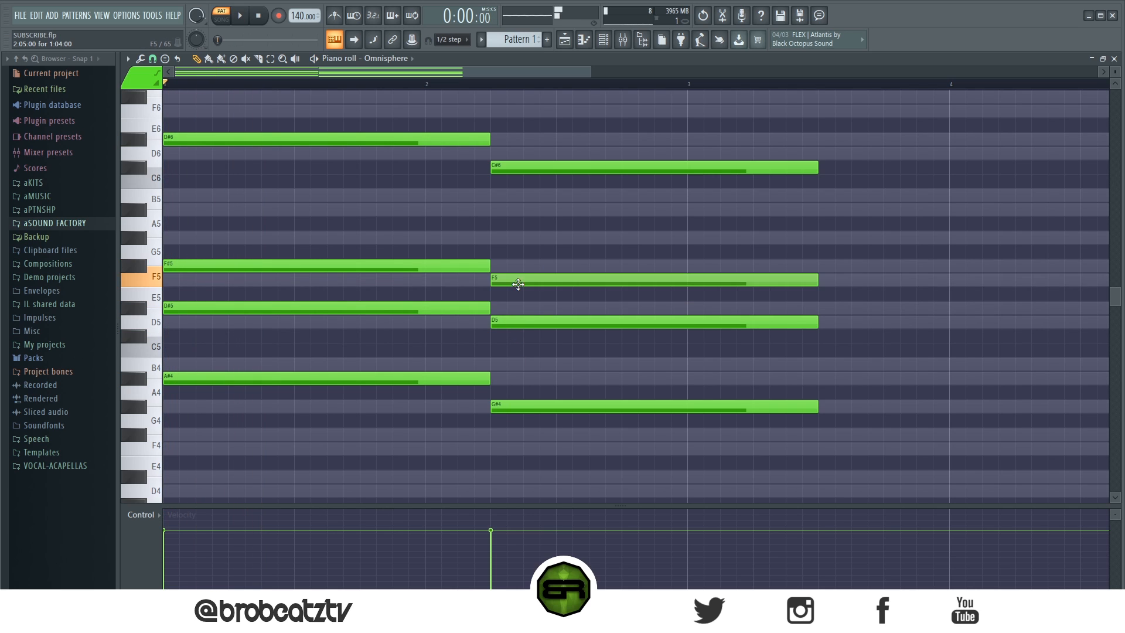
key(space)
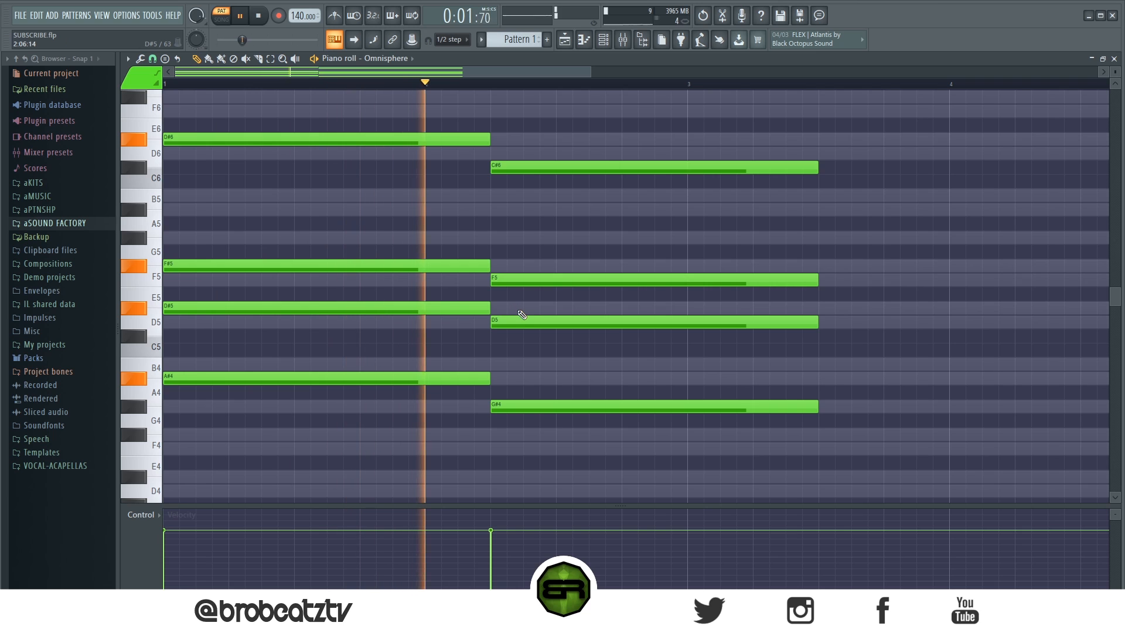
drag(530, 168, 516, 154)
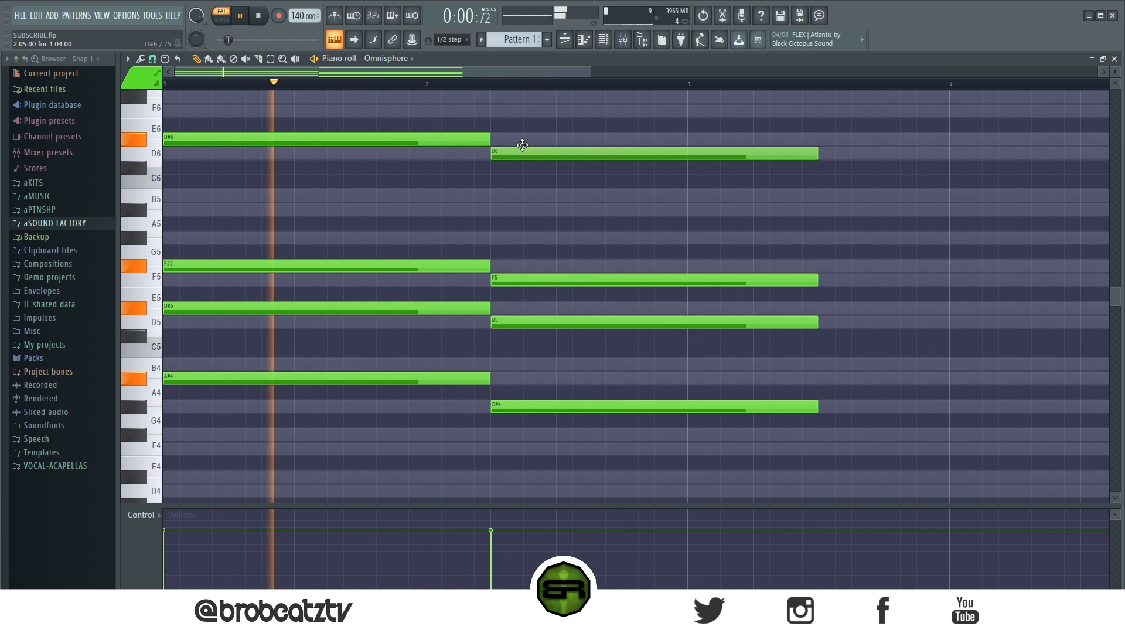
Shorten all four notes of the second chord so that they end at the start of bar 3
drag(748, 119, 765, 91)
drag(819, 193, 685, 219)
click(715, 252)
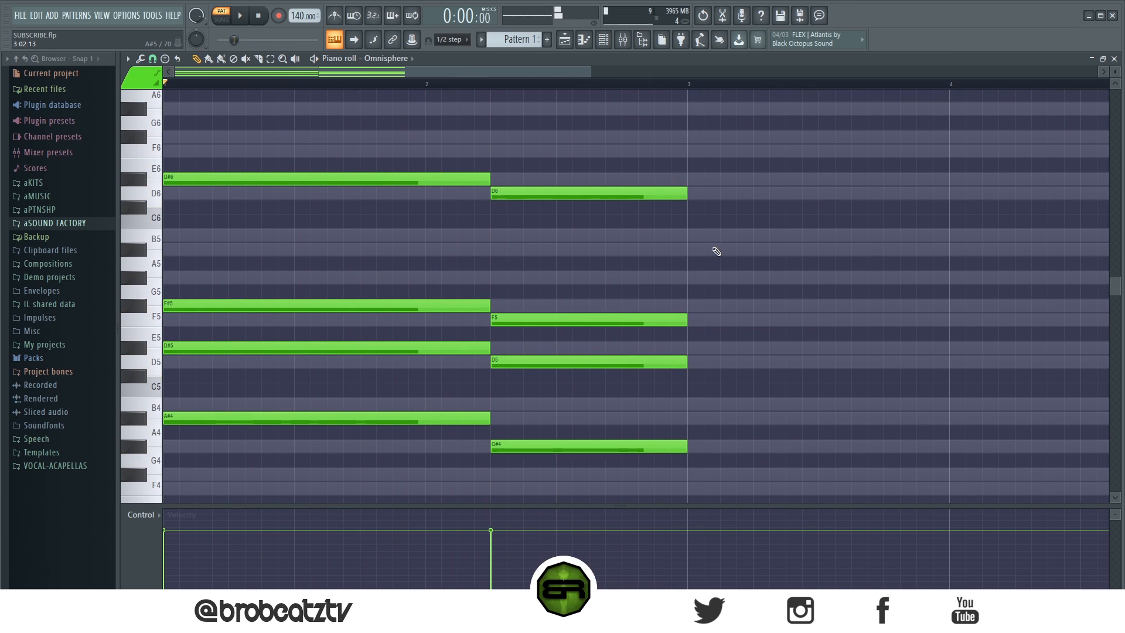
Add a third chord of B4, F5 and D#6 starting at bar 3
click(688, 404)
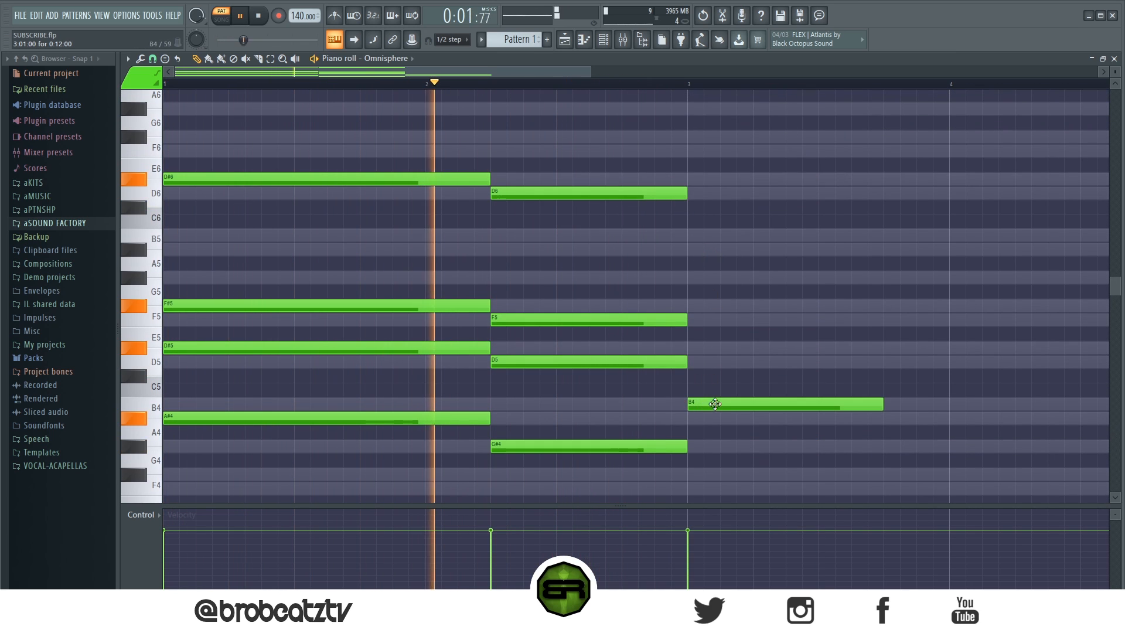
click(692, 319)
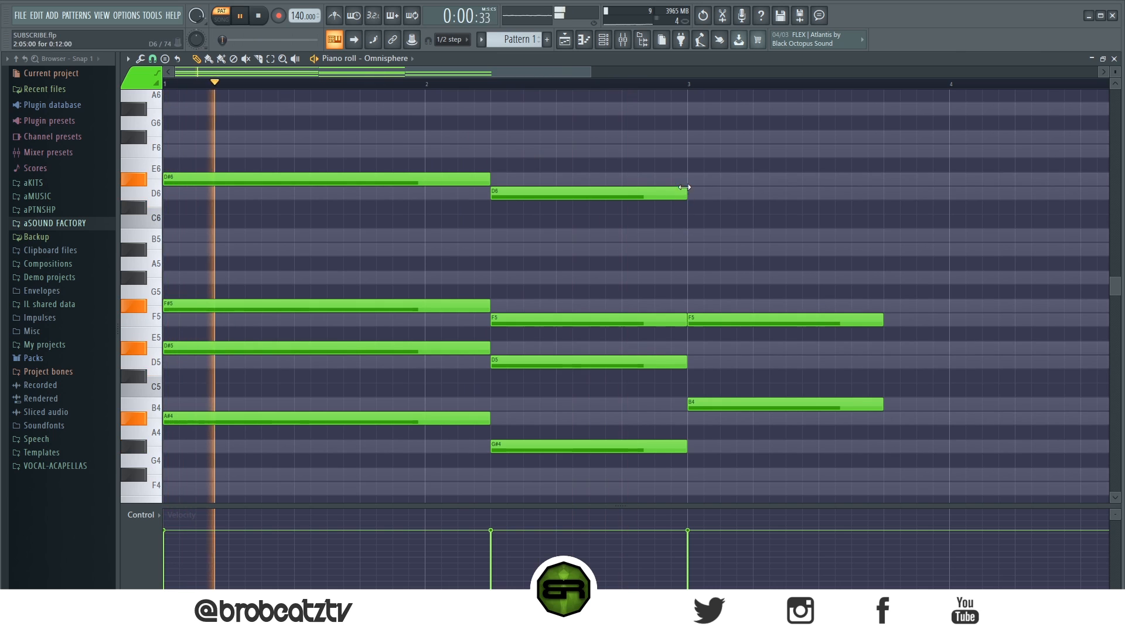
click(689, 179)
Extend the third chord to five beats and fill the rest of bar 4 with a three-beat copy of it
drag(796, 168, 820, 440)
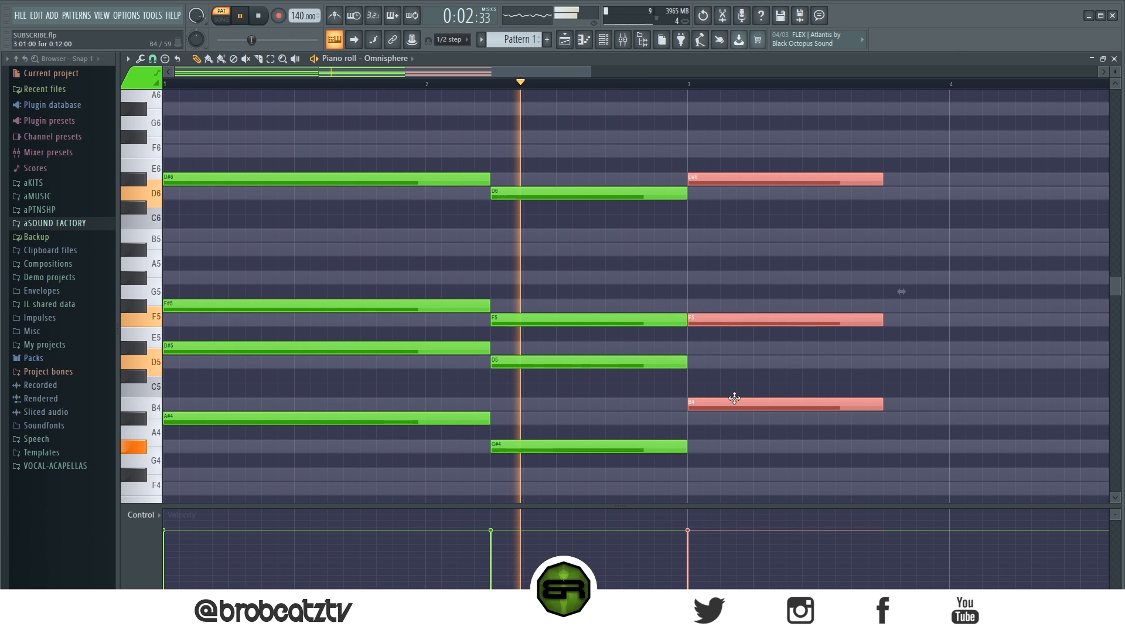
scroll(567, 87, down, 2)
drag(575, 181, 802, 194)
drag(673, 157, 738, 414)
key(space)
Shorten the D#5 note of the first chord to one beat
ctrl+click(307, 377)
click(379, 348)
drag(380, 347, 212, 353)
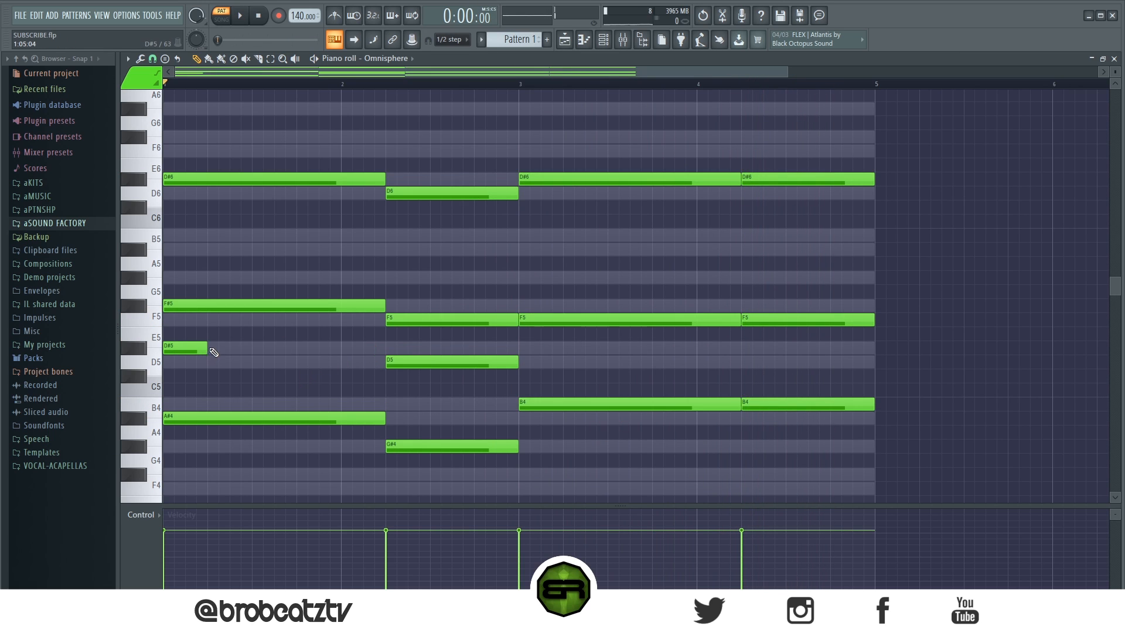
Add a very short G#5 right after the D#5, followed by a long A#5 held into the second chord, and play it back
click(210, 278)
click(220, 249)
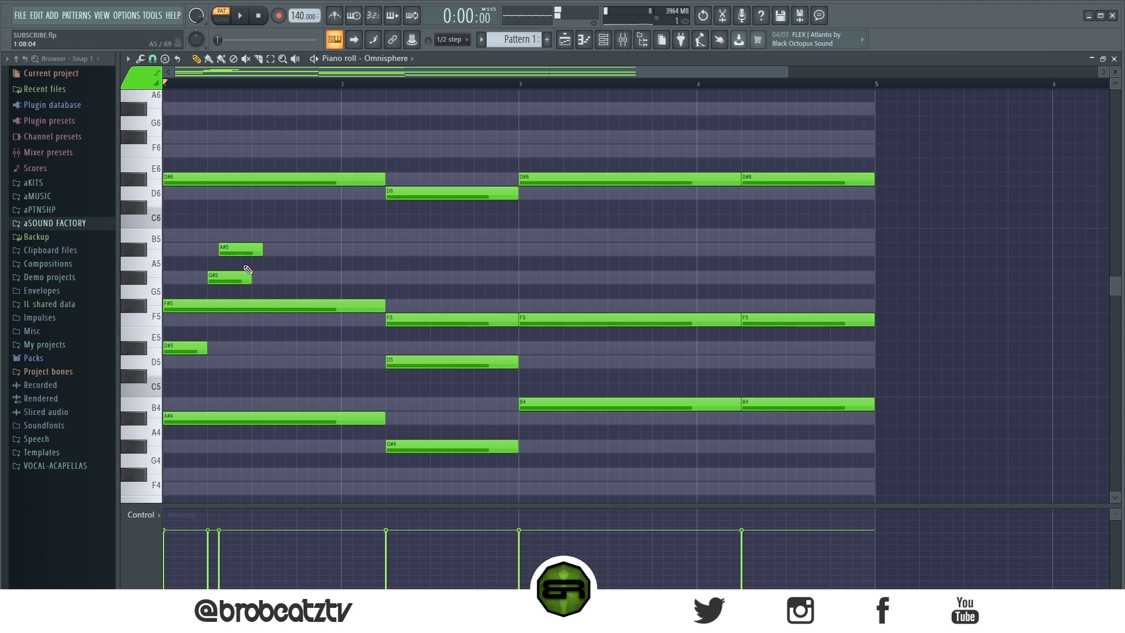
drag(249, 272, 452, 283)
key(space)
key(space)
key(space)
Shorten the D5 note of the second chord to one beat and play the pattern
drag(517, 362, 428, 376)
key(space)
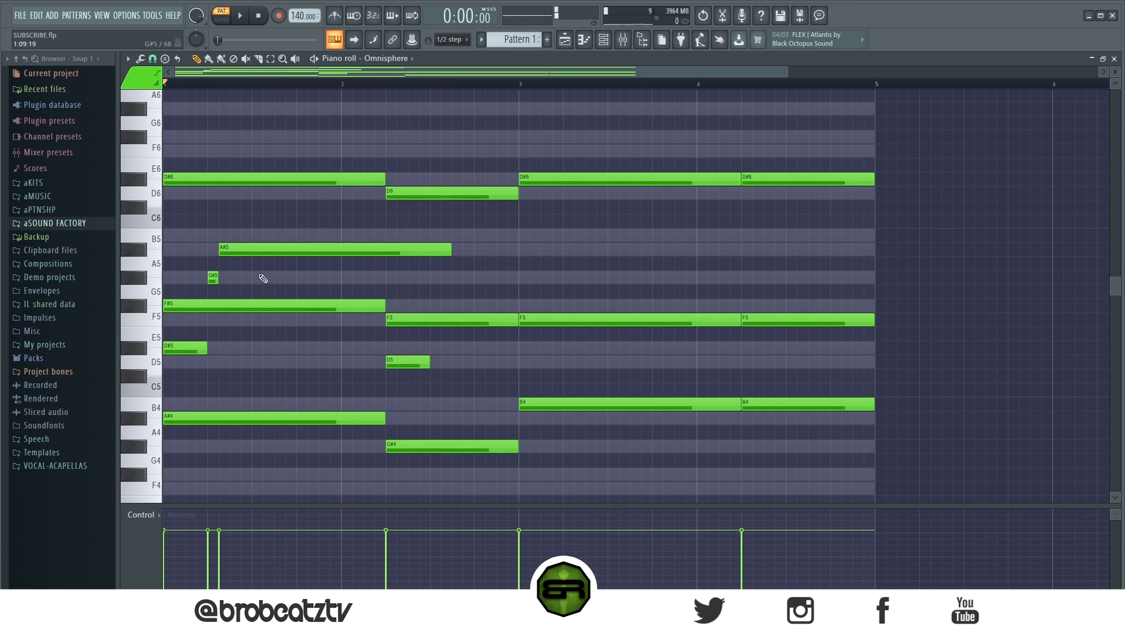
key(space)
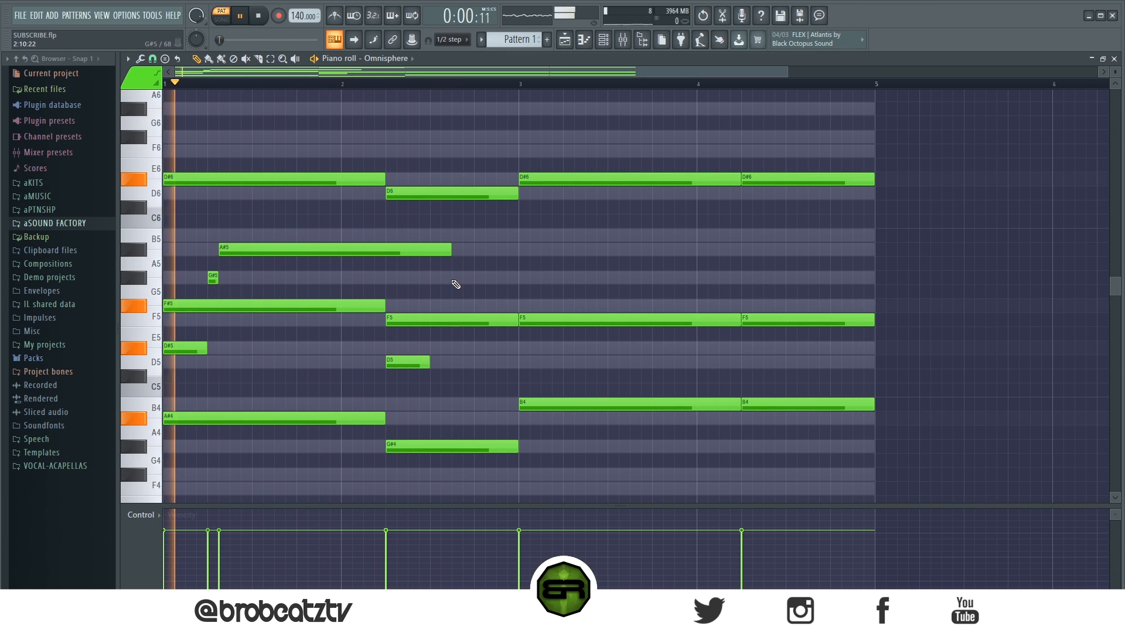
Add short G#5 and A#5 melody notes just before bar 3 and G#5 and F#5 notes after it, and play the progression
click(478, 278)
click(489, 249)
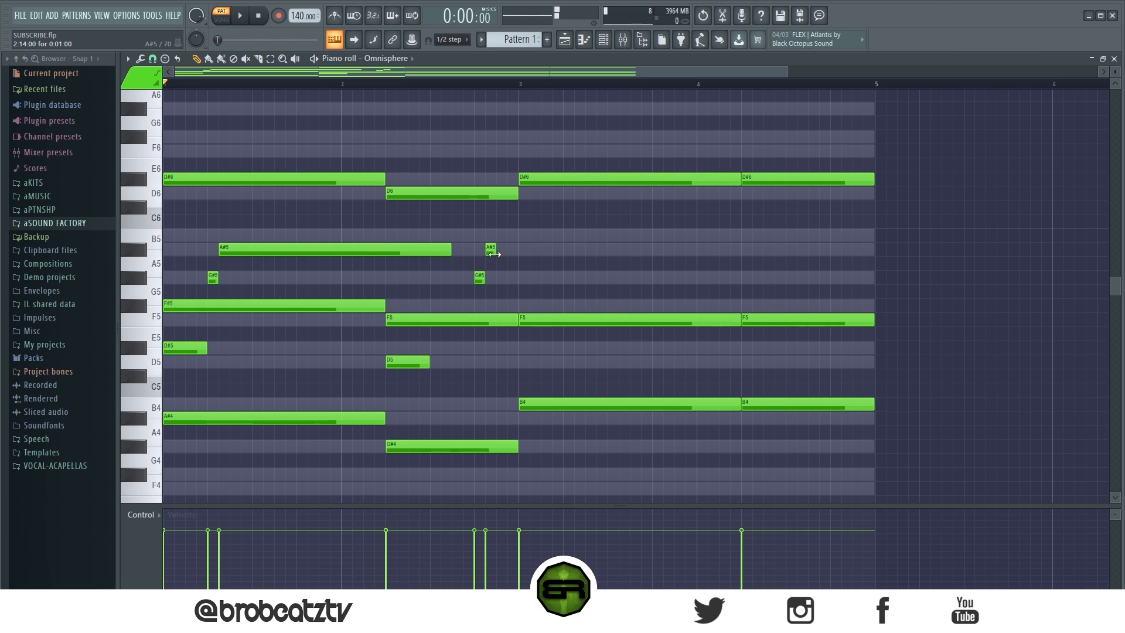
click(522, 278)
click(542, 305)
drag(551, 305, 535, 278)
click(535, 278)
ctrl+click(490, 254)
click(590, 281)
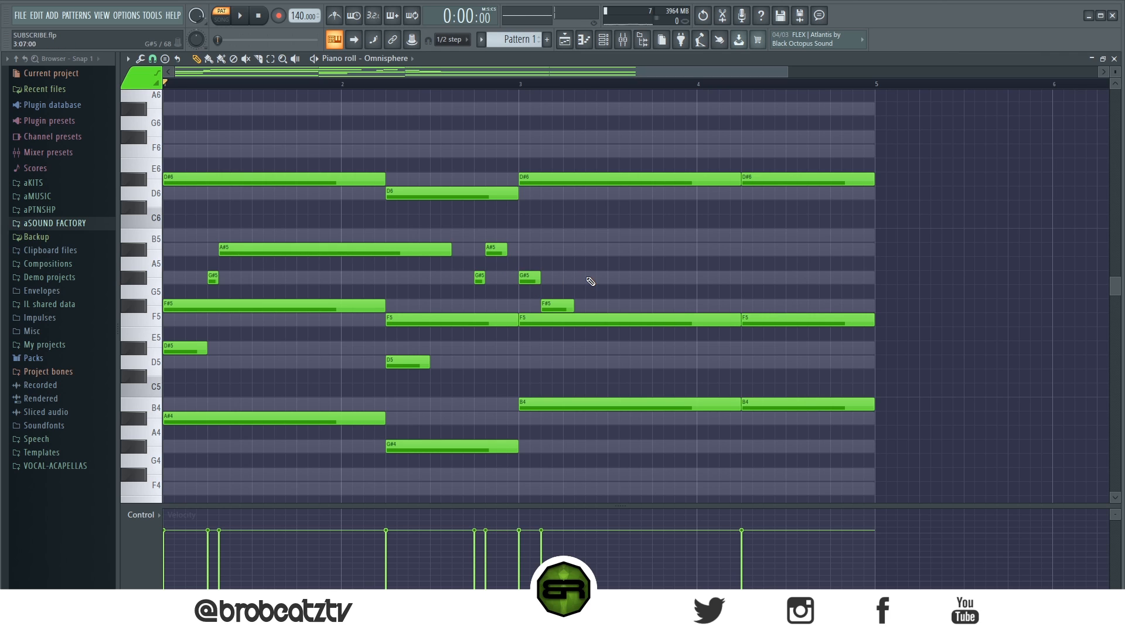
key(space)
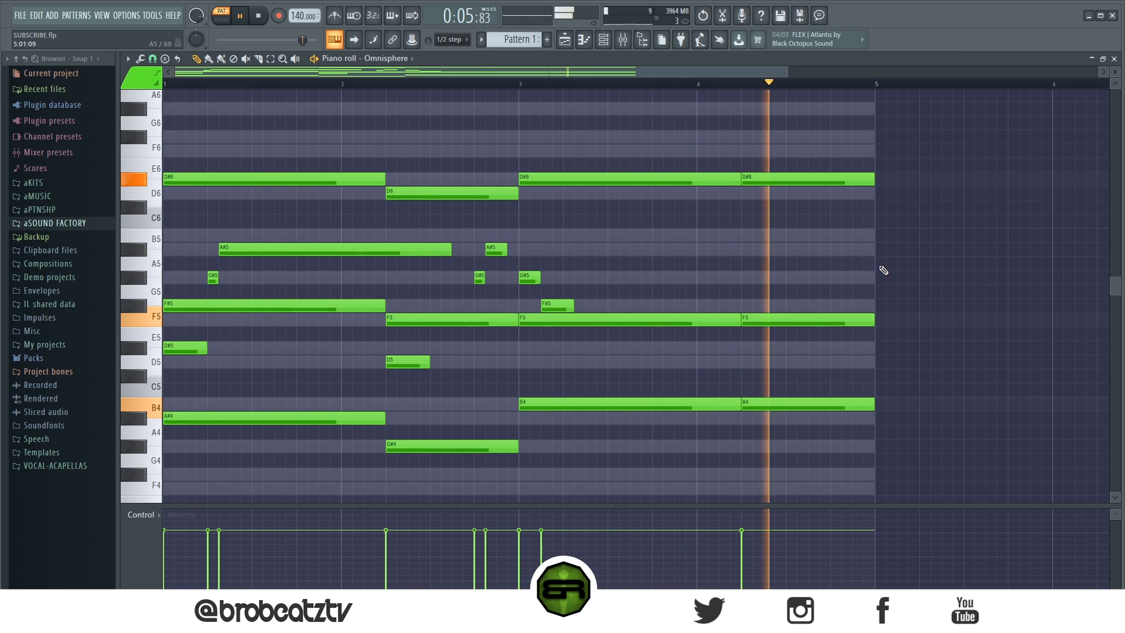
key(space)
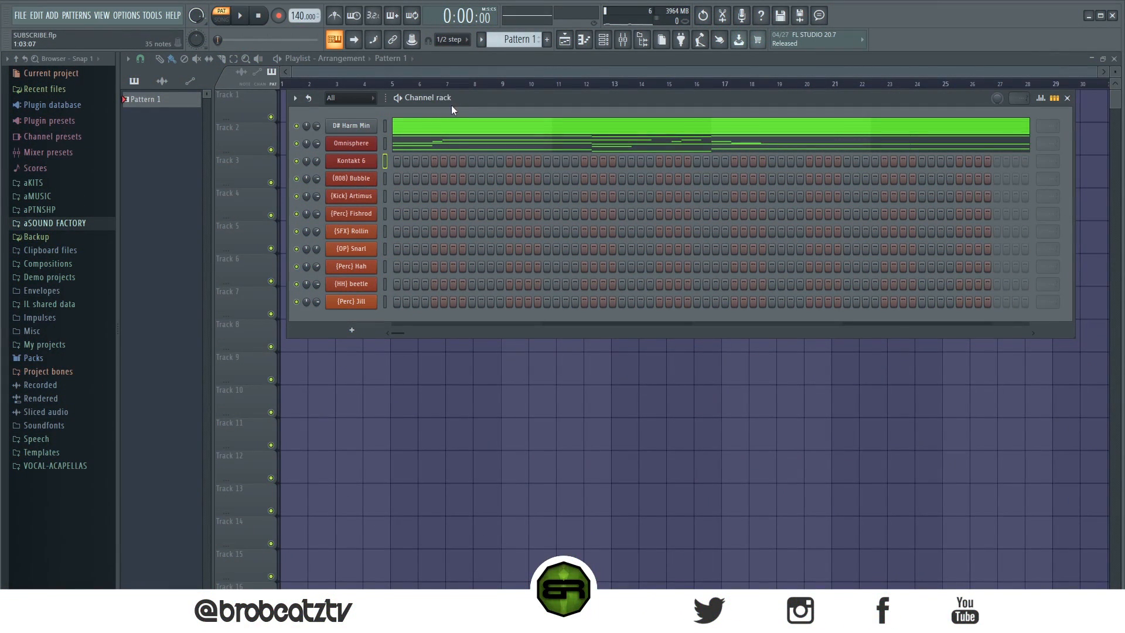
Open the Kontakt 6 channel's piano roll and set its grid snap to 1/3 beat
right_click(352, 163)
right_click(372, 165)
right_click(375, 162)
click(396, 160)
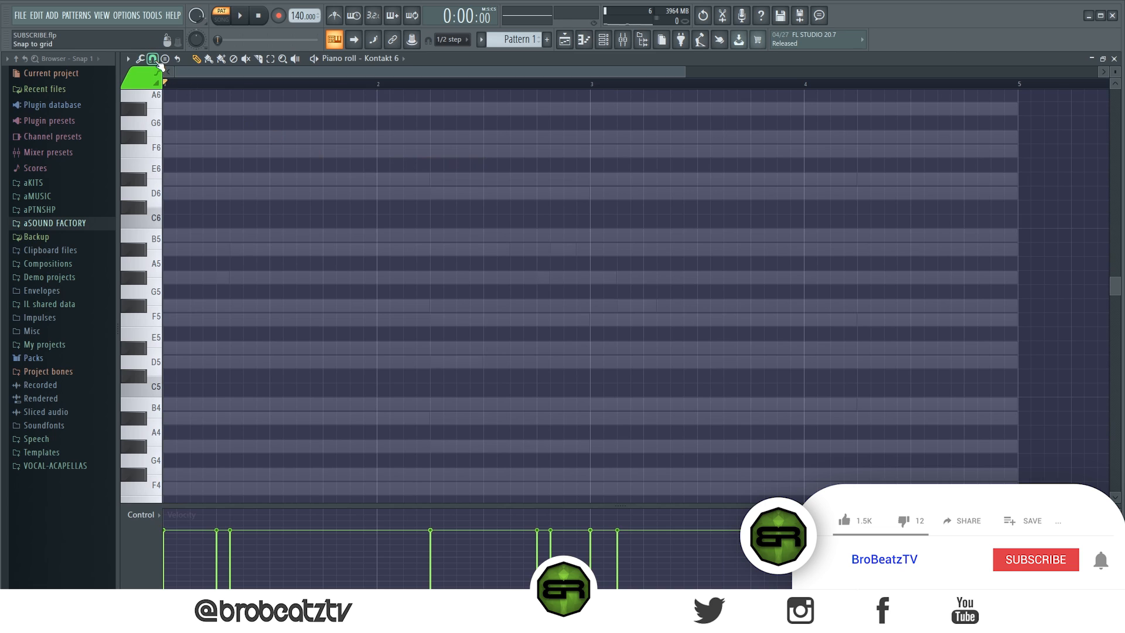
click(153, 59)
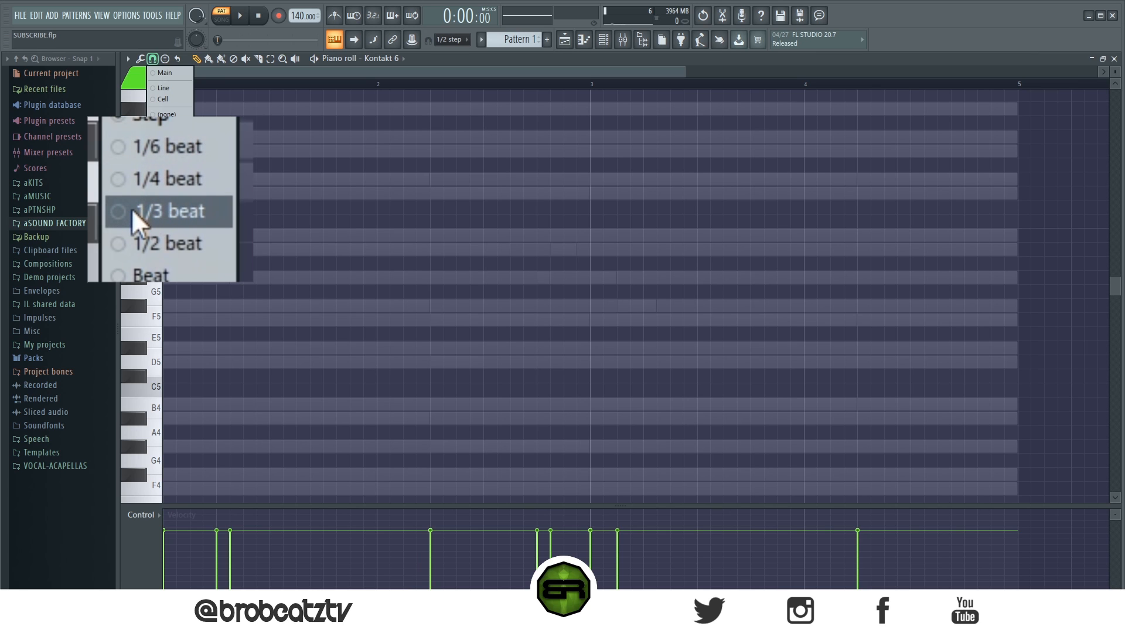
click(157, 204)
Copy the Omnisphere notes into the Kontakt 6 channel and open the pasted notes in the piano roll
click(603, 41)
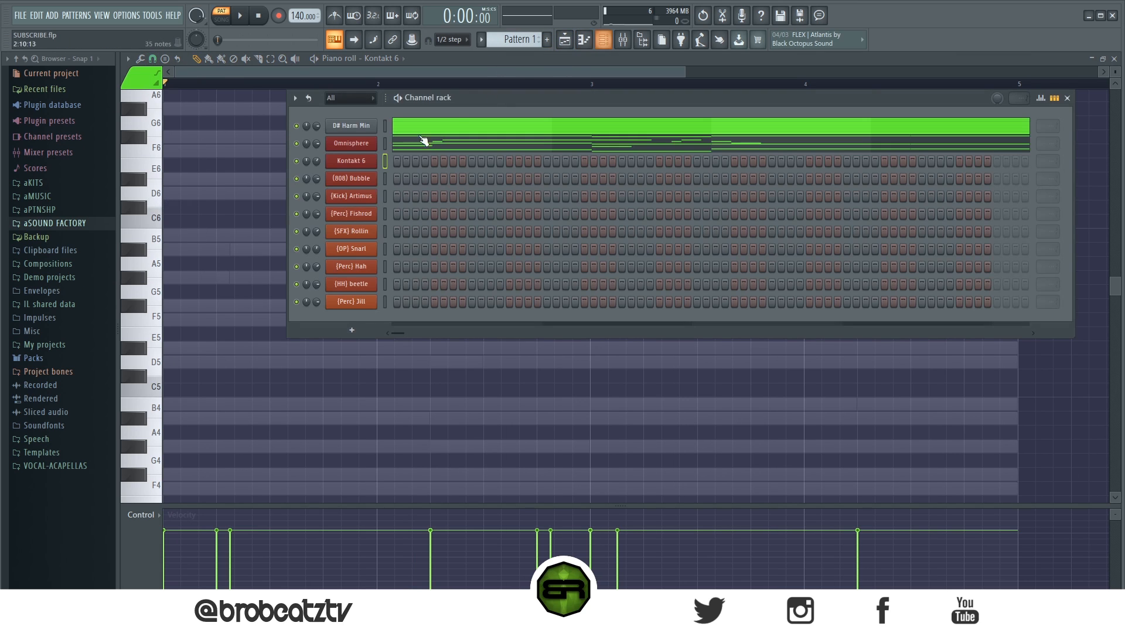
right_click(352, 145)
click(506, 155)
right_click(351, 160)
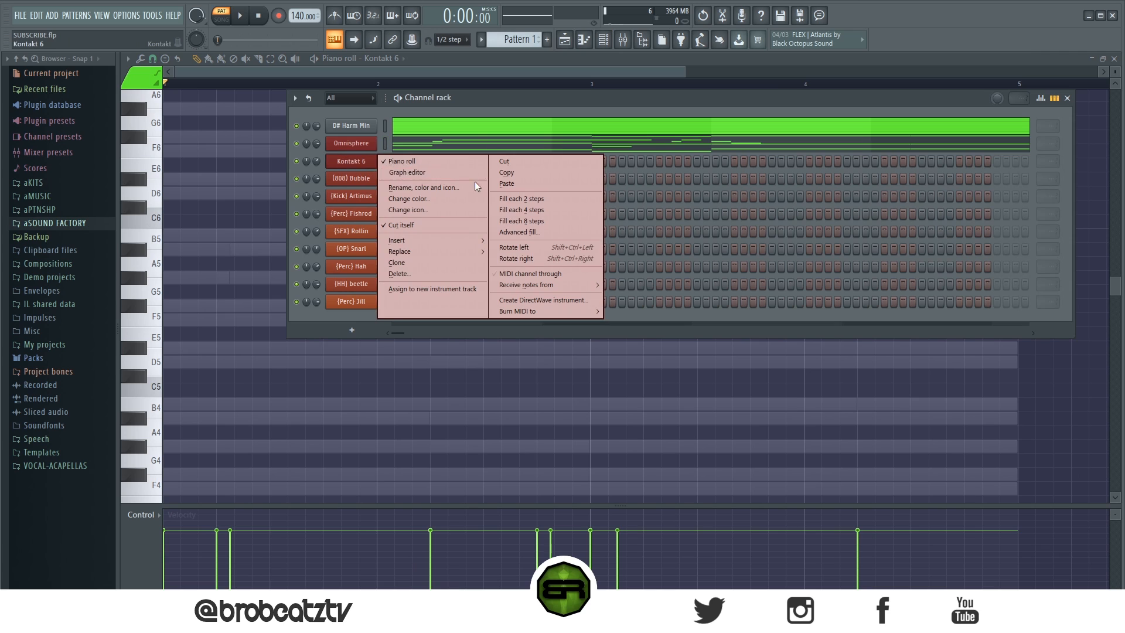
click(508, 183)
click(439, 160)
click(431, 167)
Quantize all the pasted Kontakt 6 notes to the 1/3 beat grid and deselect them
scroll(307, 216, down, 2)
scroll(316, 95, up, 2)
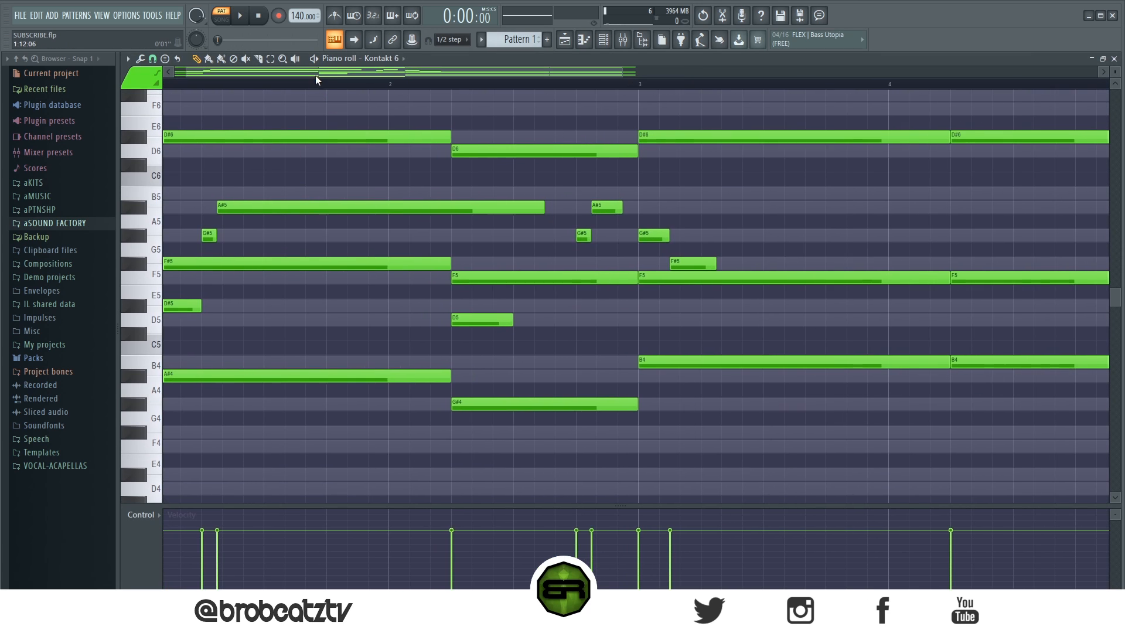
drag(607, 72, 642, 73)
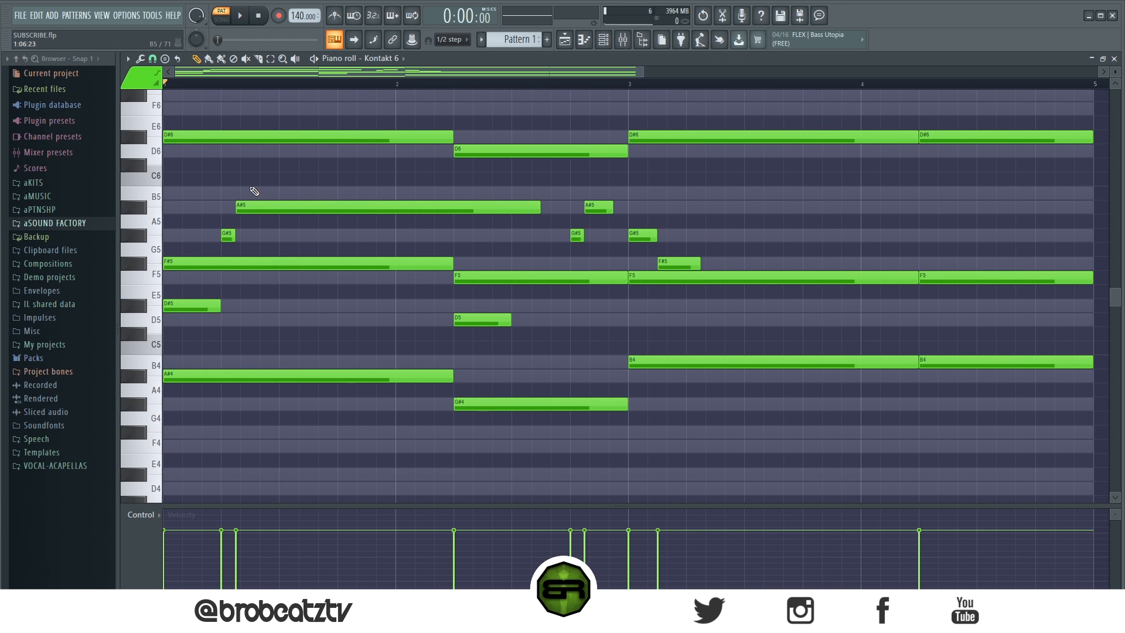
key(ctrl+a)
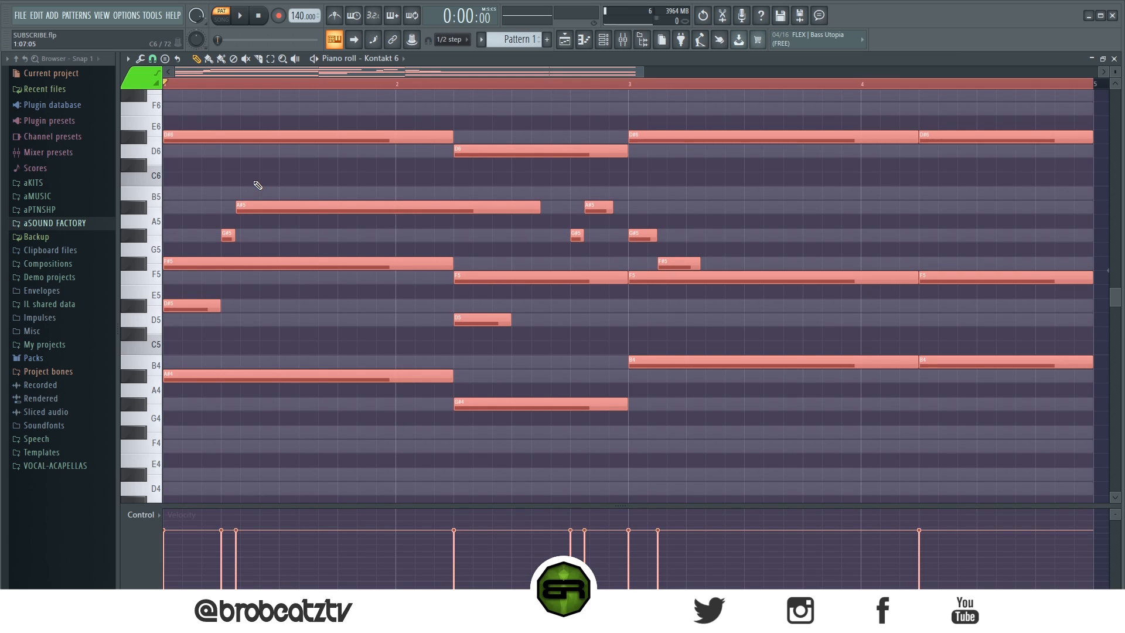
key(ctrl+q)
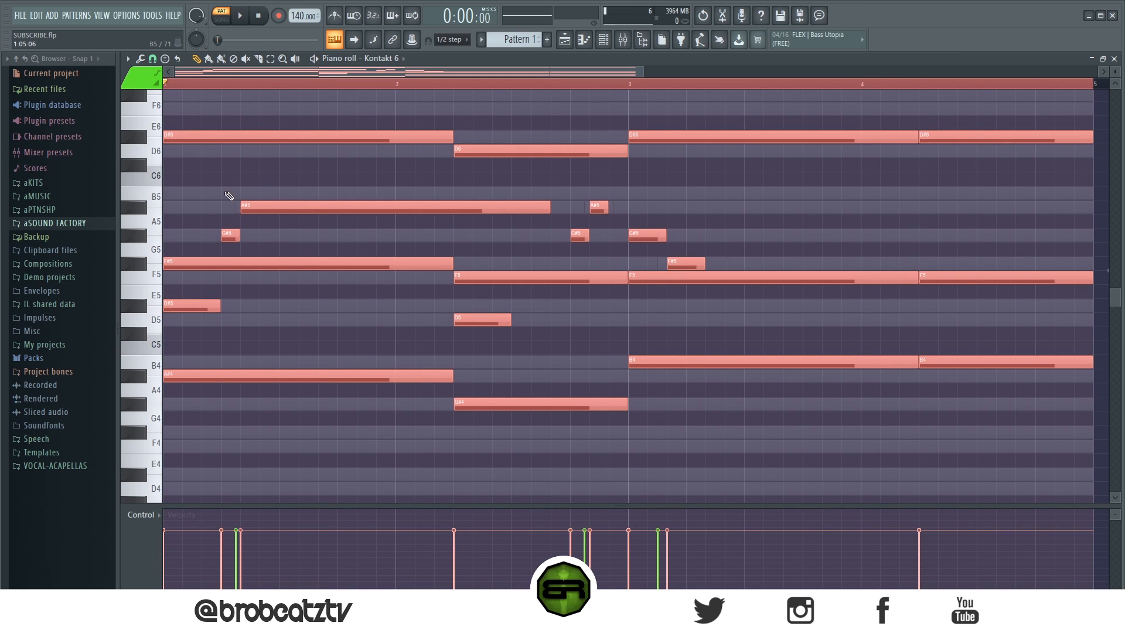
key(ctrl+d)
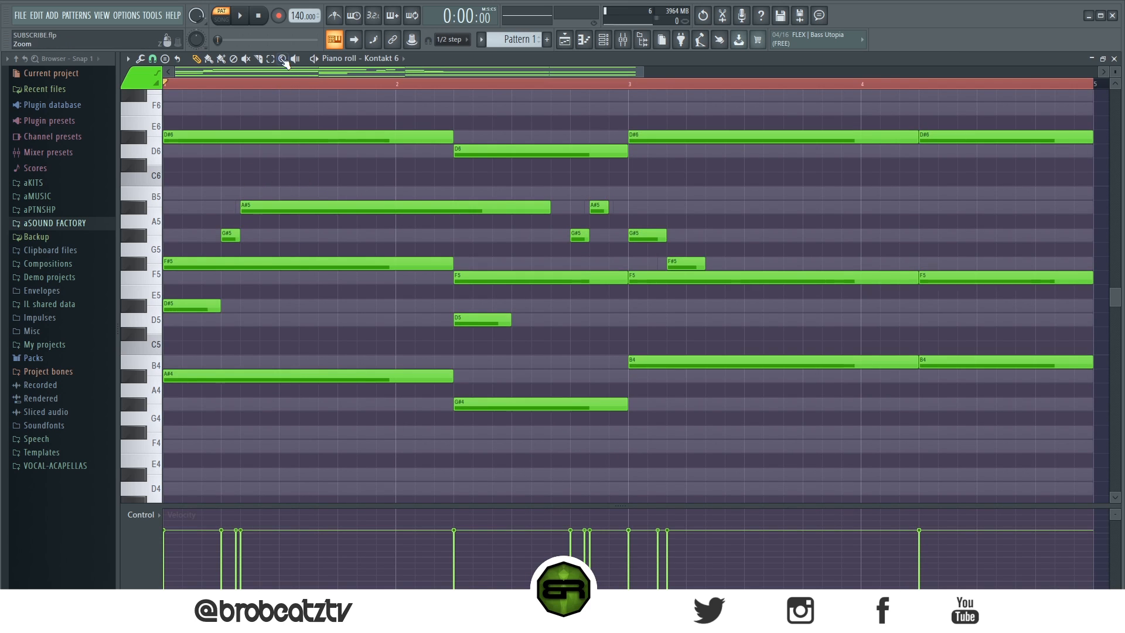
Stagger the first chord by delaying F#5 by 1/3 beat, D#6 to beat 2 and D#5 past it, and shorten the D#6
drag(1114, 72, 1114, 66)
scroll(950, 133, up, 1)
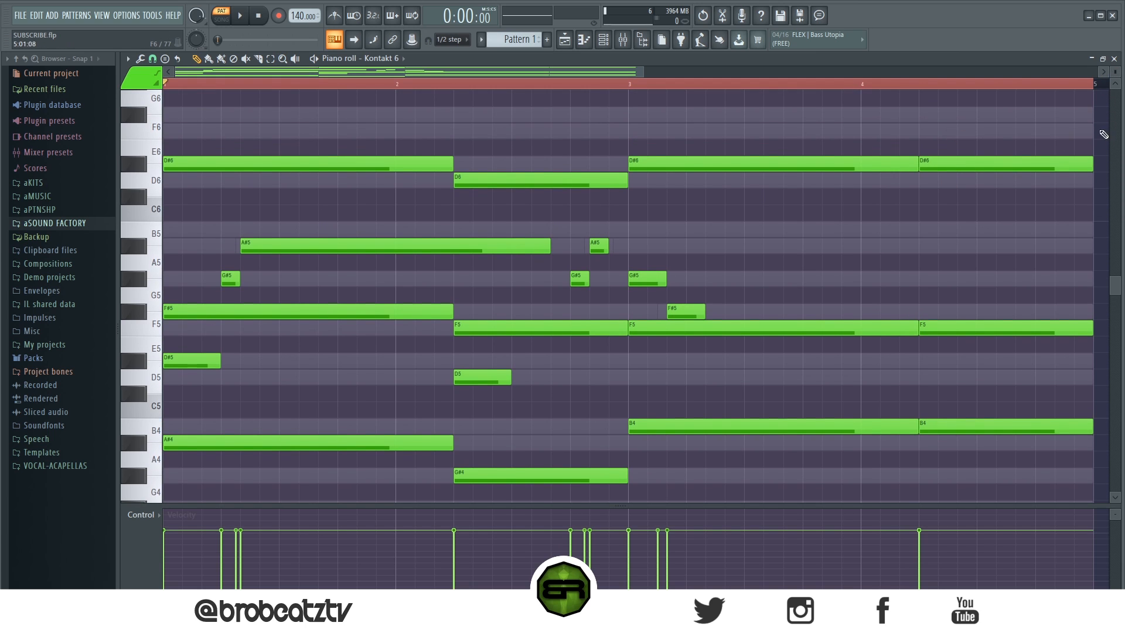
scroll(1116, 300, down, 1)
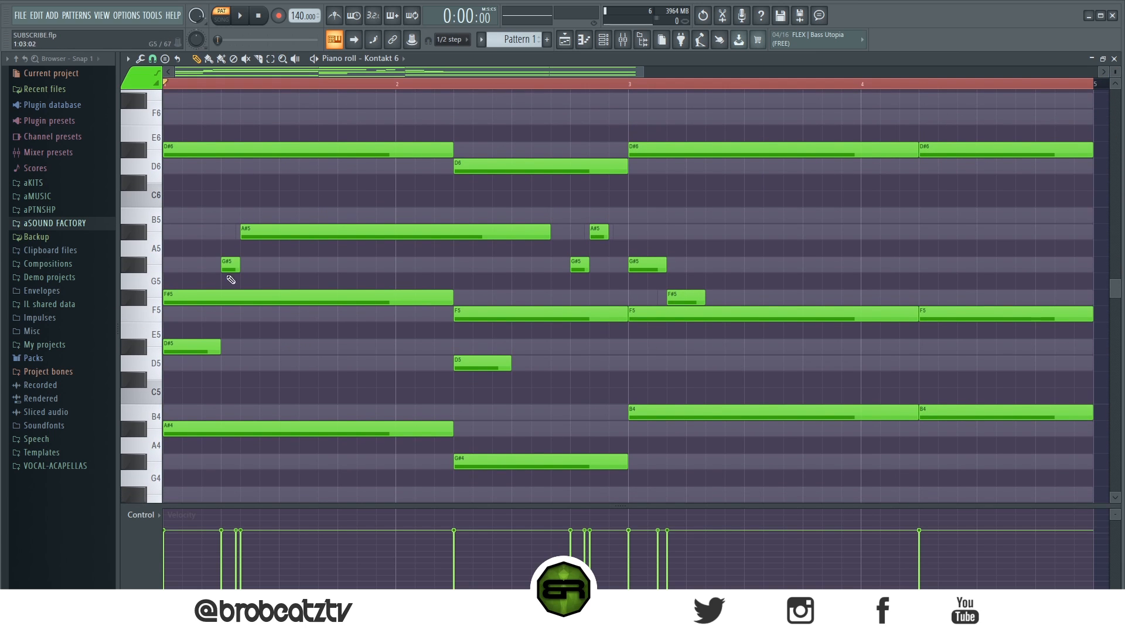
key(space)
key(space)
drag(183, 350, 280, 352)
drag(172, 299, 197, 299)
drag(187, 156, 245, 155)
drag(514, 153, 341, 169)
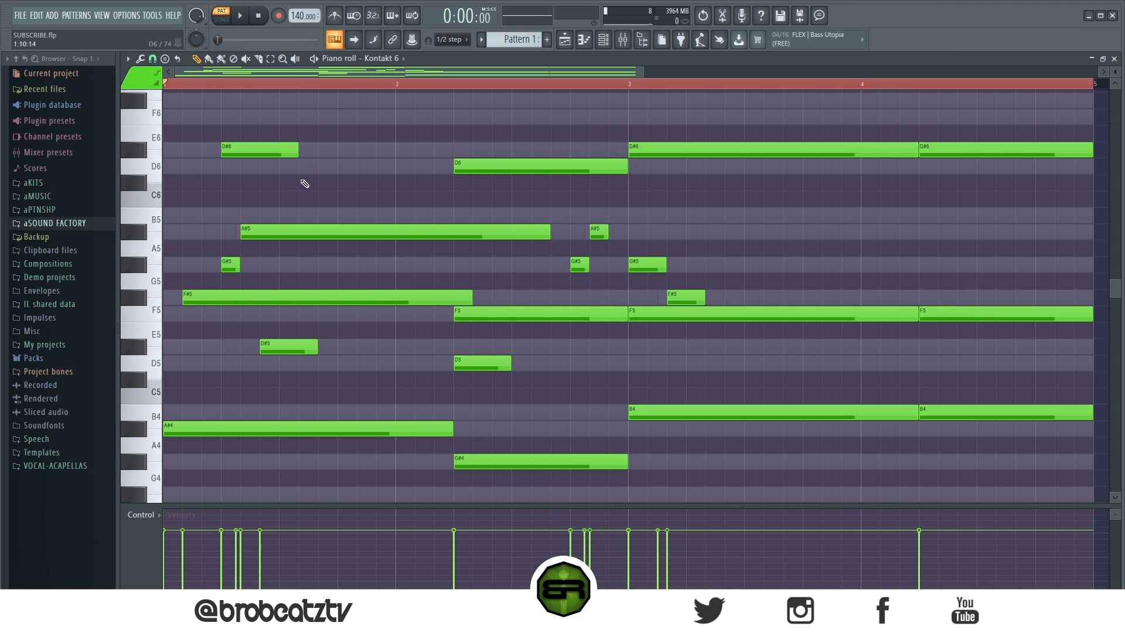
Move the first G#5 and A#5 pair later so A#5 starts on beat 4, and shorten the bar 1 F#5, checking the playback
drag(275, 209, 327, 272)
ctrl+click(375, 276)
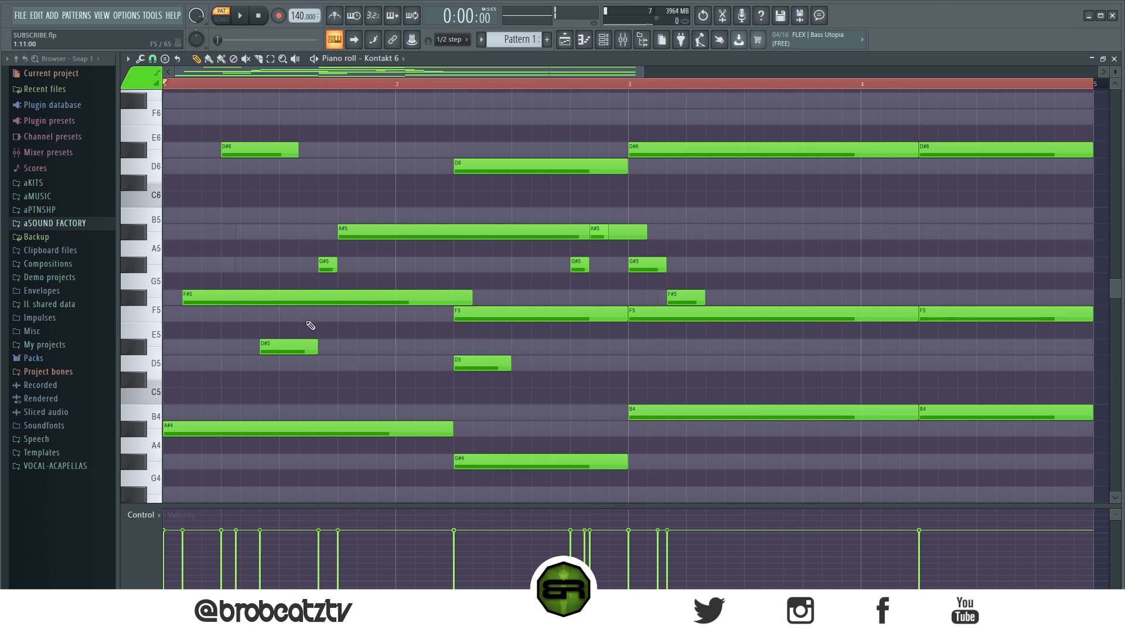
drag(470, 295, 212, 309)
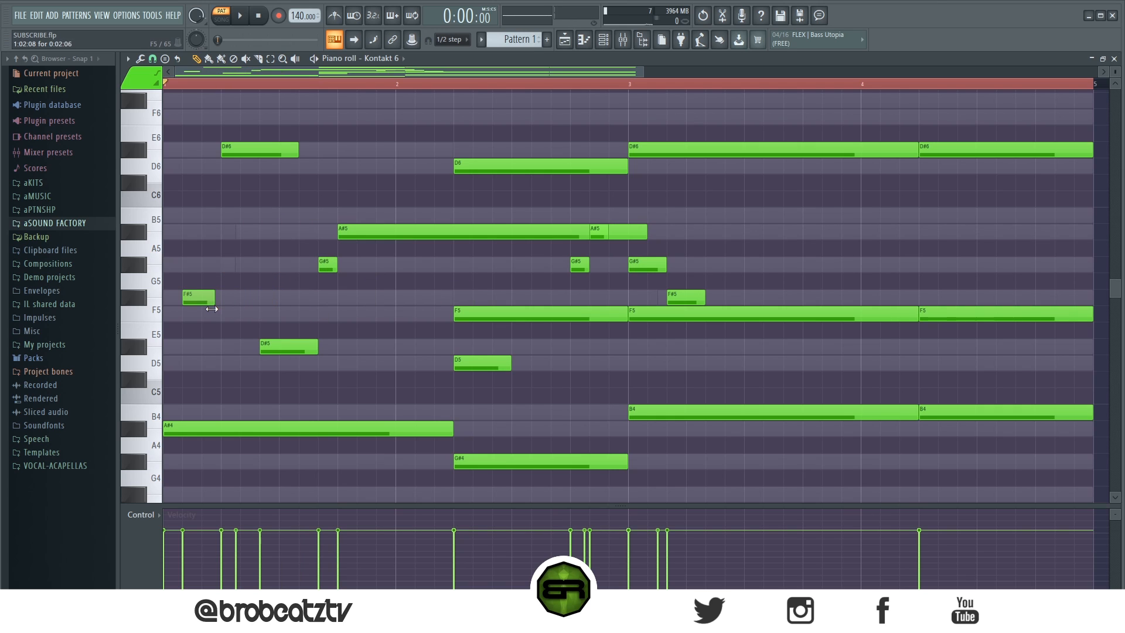
key(space)
key(space)
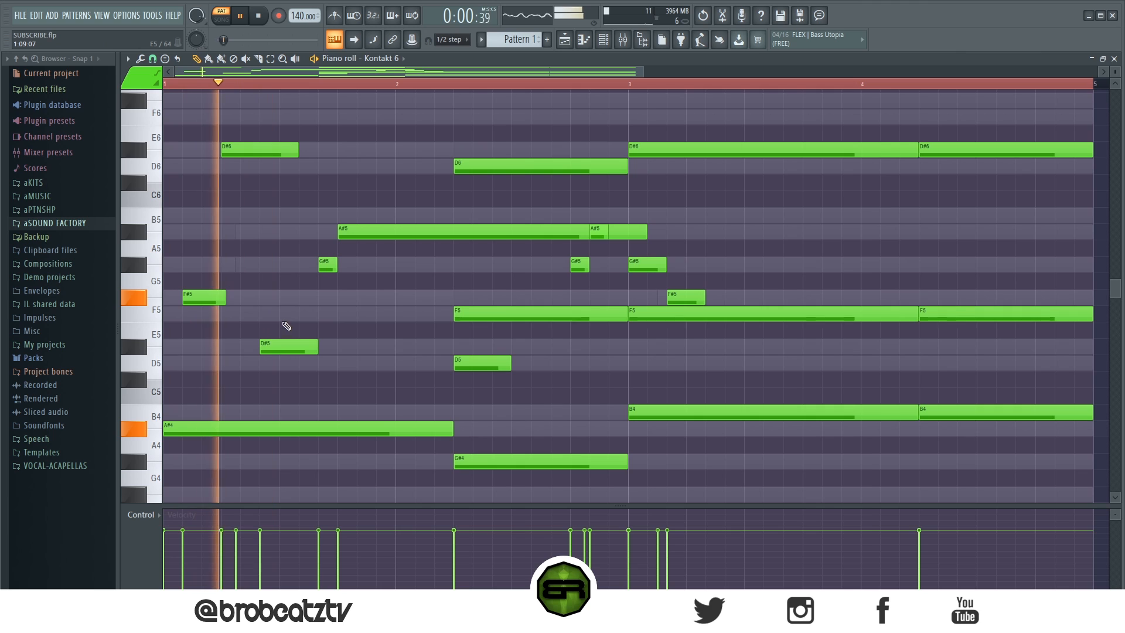
Add a short F5 on beat 3 of bar 1, ending the A#5 at bar 2 and extending the D#6 to beat 4
click(285, 313)
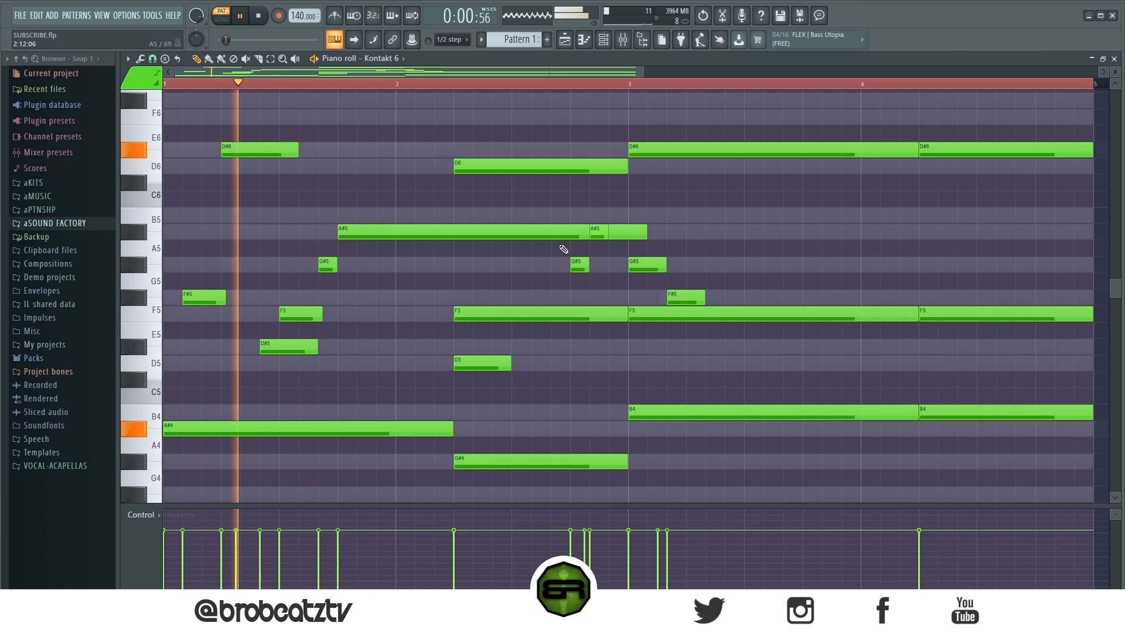
drag(587, 230, 394, 230)
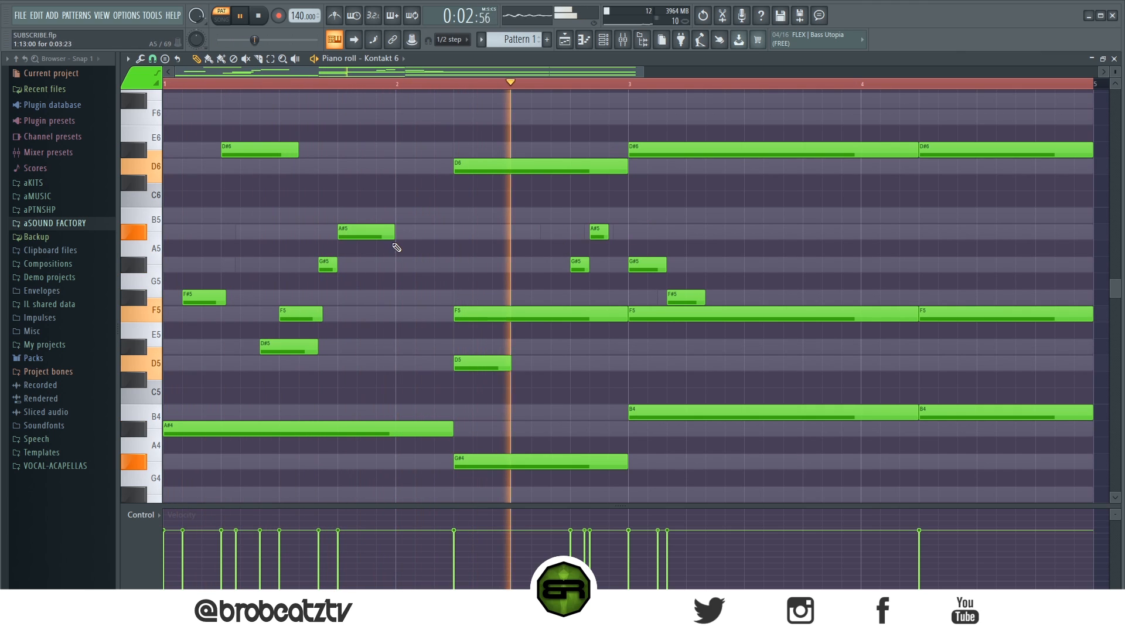
drag(297, 148, 338, 149)
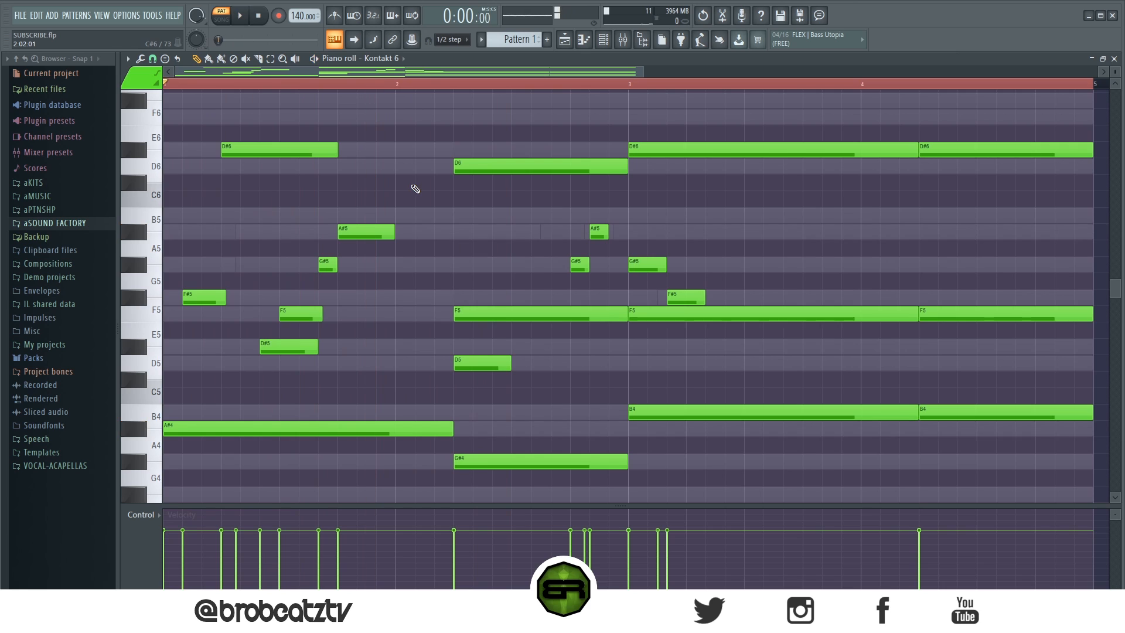
key(space)
Move the G#4 note to the start of bar 2 and the D5 note to 1/3 beat after it, checking the playback
drag(473, 462, 415, 461)
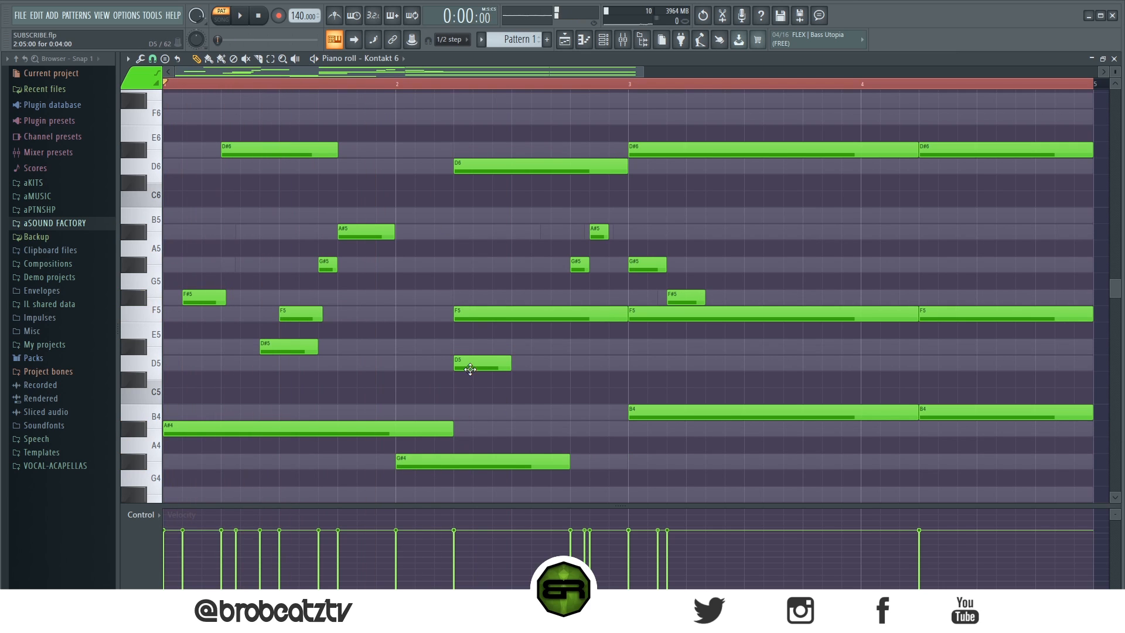
drag(479, 363, 440, 366)
key(space)
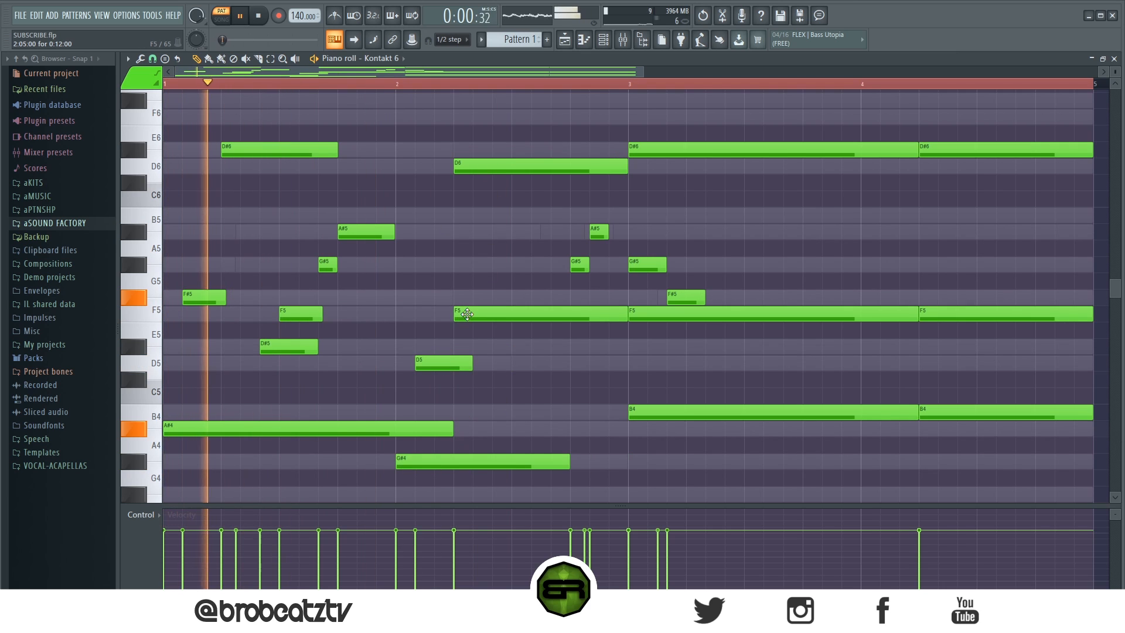
key(space)
Move the second chord's F5 note later, just before beat 3 of bar 2, and shorten it to one beat
drag(464, 319, 513, 314)
ctrl+click(609, 319)
drag(666, 316, 555, 321)
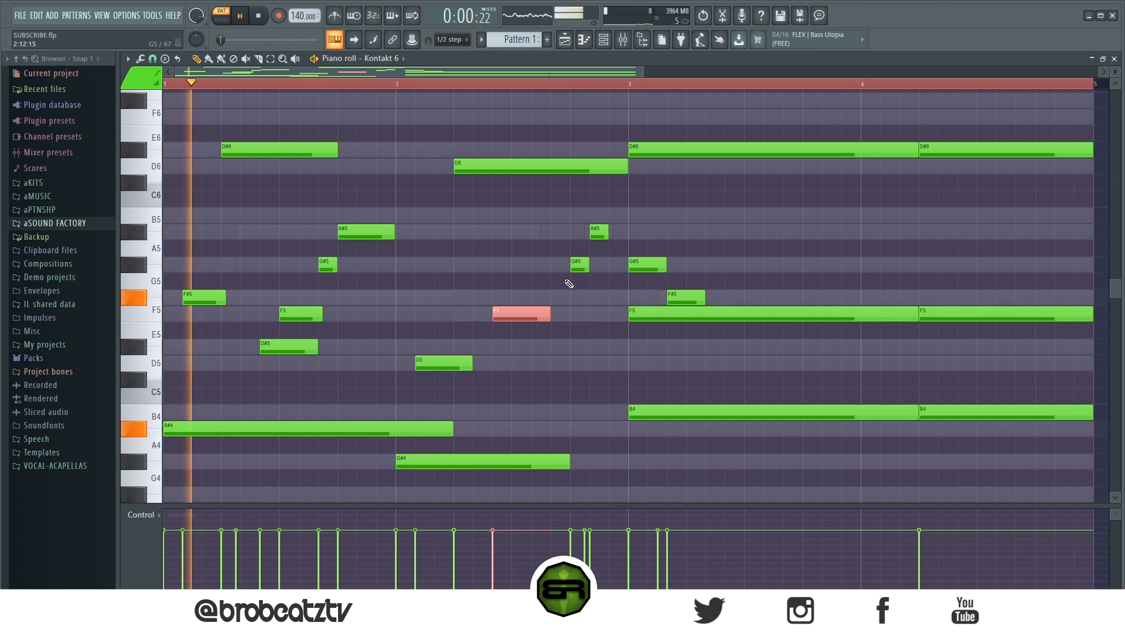
Move the short G#5 to beat 3 of bar 2 and the A#5 just before beat 4, where an F#5 note is added
drag(580, 265, 522, 265)
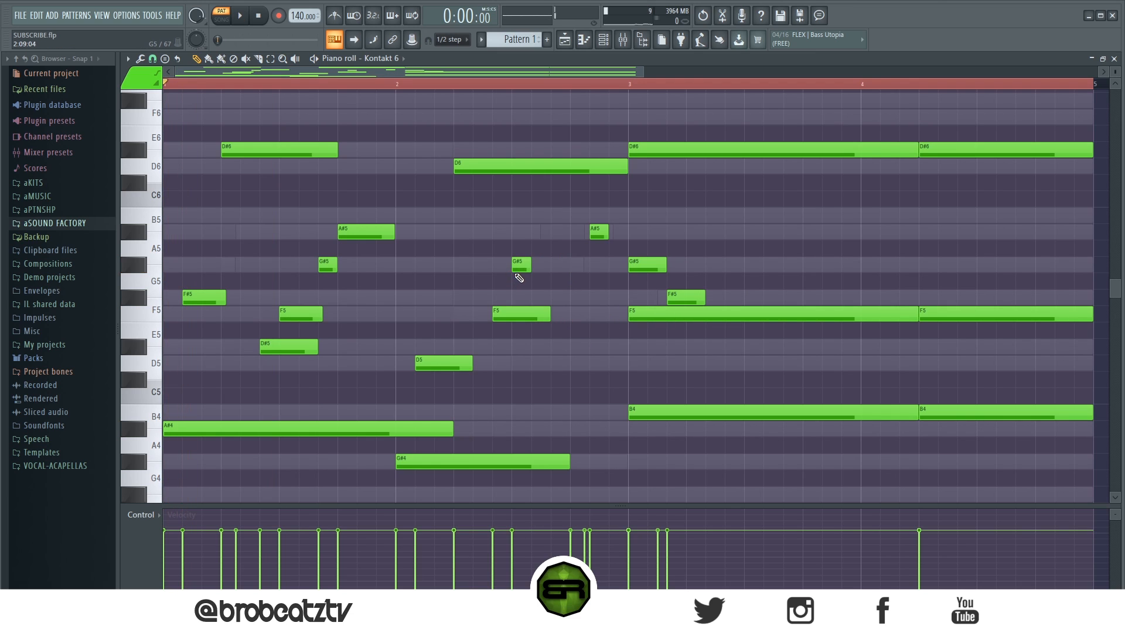
drag(593, 236, 555, 236)
click(577, 298)
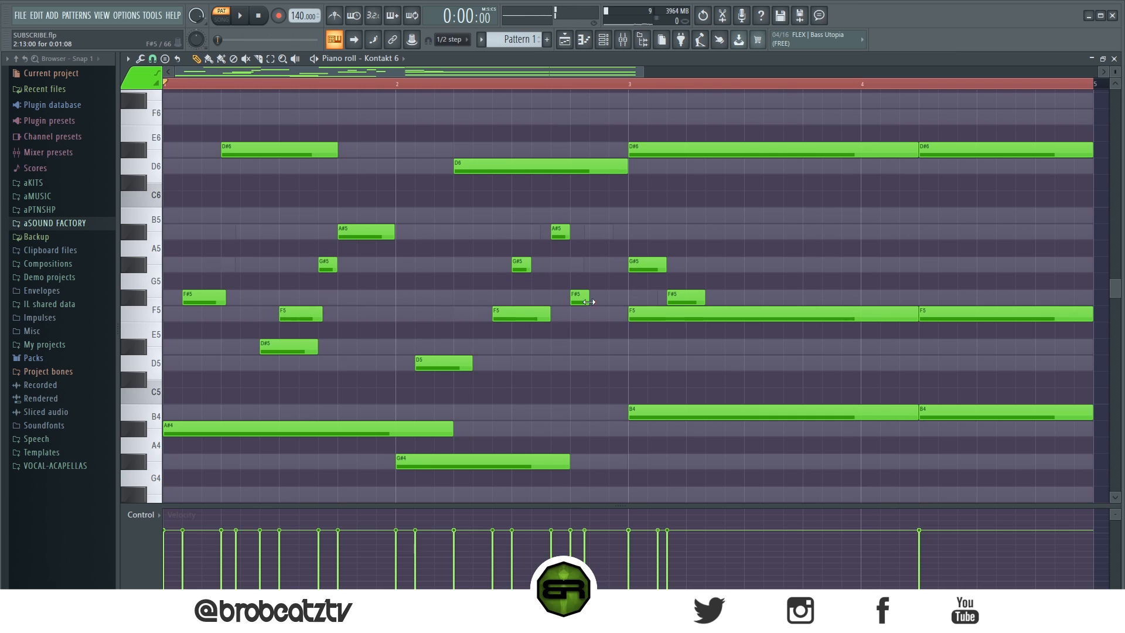
Shorten the opening A#4 note to about two beats and play the arpeggio back
key(space)
drag(449, 429, 278, 429)
key(space)
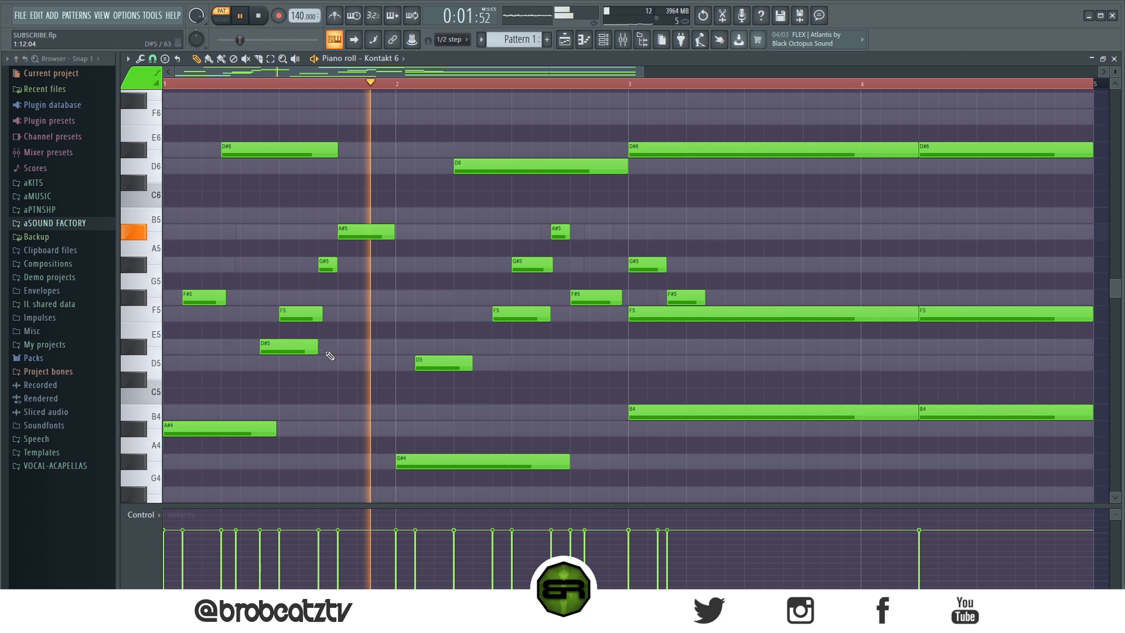
Lengthen the D5 note in bar 2 to about 1.5 beats, shorten the D6 note to about 1.2 beats, and check the playback
key(space)
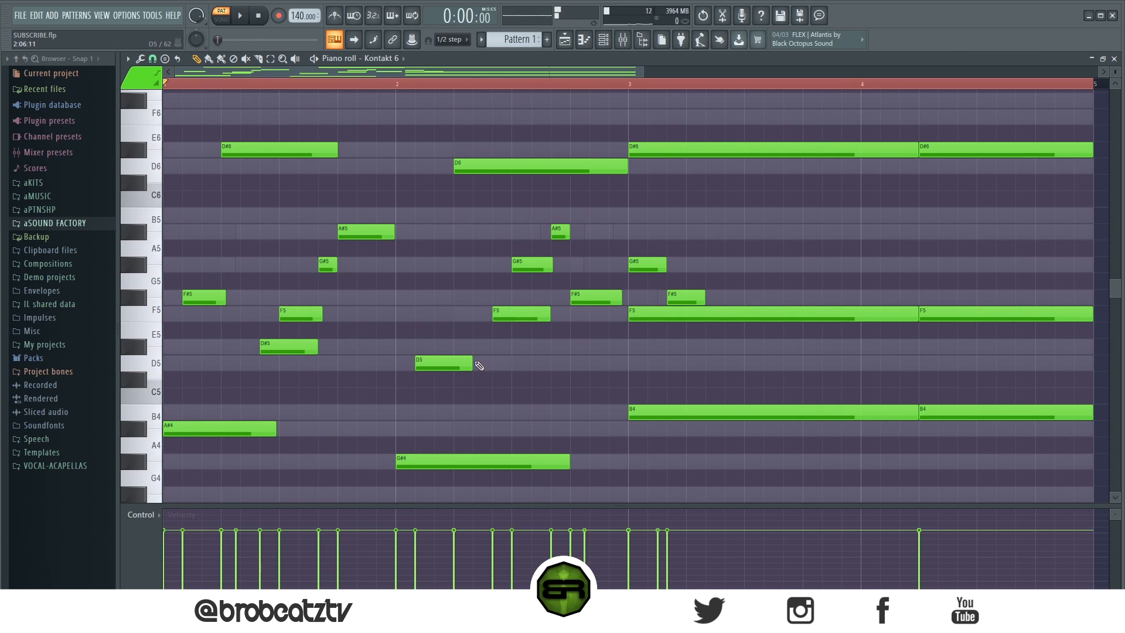
key(space)
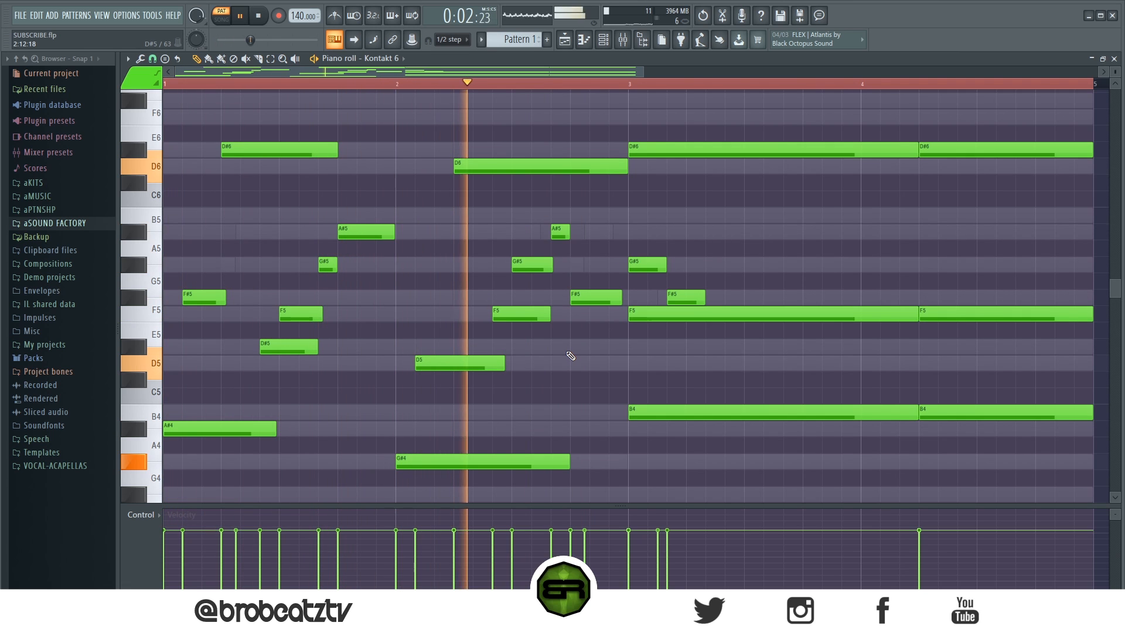
drag(625, 167, 520, 200)
key(space)
key(space)
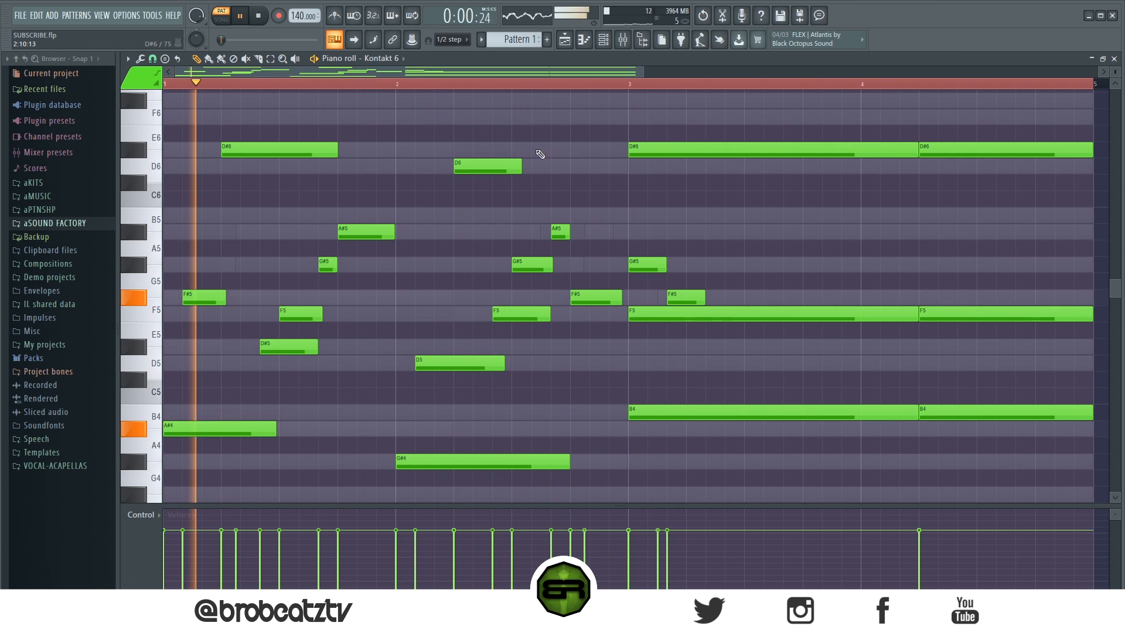
Move the start of bar 3's F5 note 1/3 beat later and place the short F#5 on beat 2
drag(534, 74, 652, 82)
key(space)
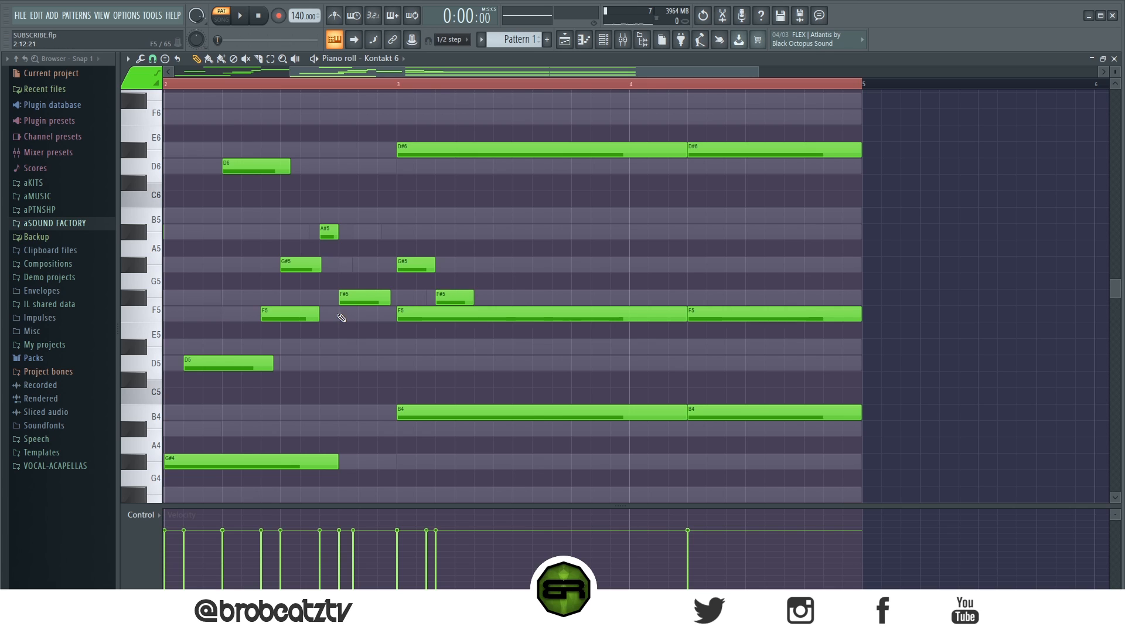
key(space)
key(space)
key(space)
drag(410, 318, 473, 298)
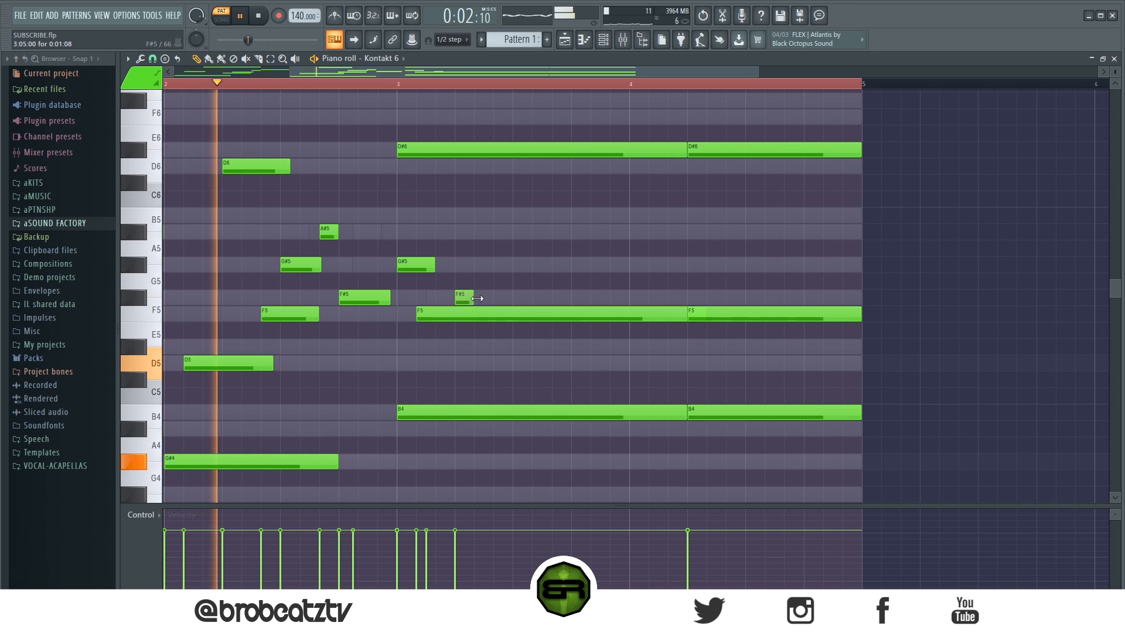
Add F#5, G#5, G#5 and A#5 notes rising to beat 4 of bar 3, with both short F#5 notes and the first added G#5 about half a beat long
click(497, 298)
click(518, 265)
click(556, 264)
click(576, 232)
key(space)
click(503, 295)
drag(466, 240, 561, 306)
mouse_move(569, 263)
mouse_down()
mouse_move(580, 264)
mouse_move(571, 266)
mouse_up()
ctrl+click(614, 283)
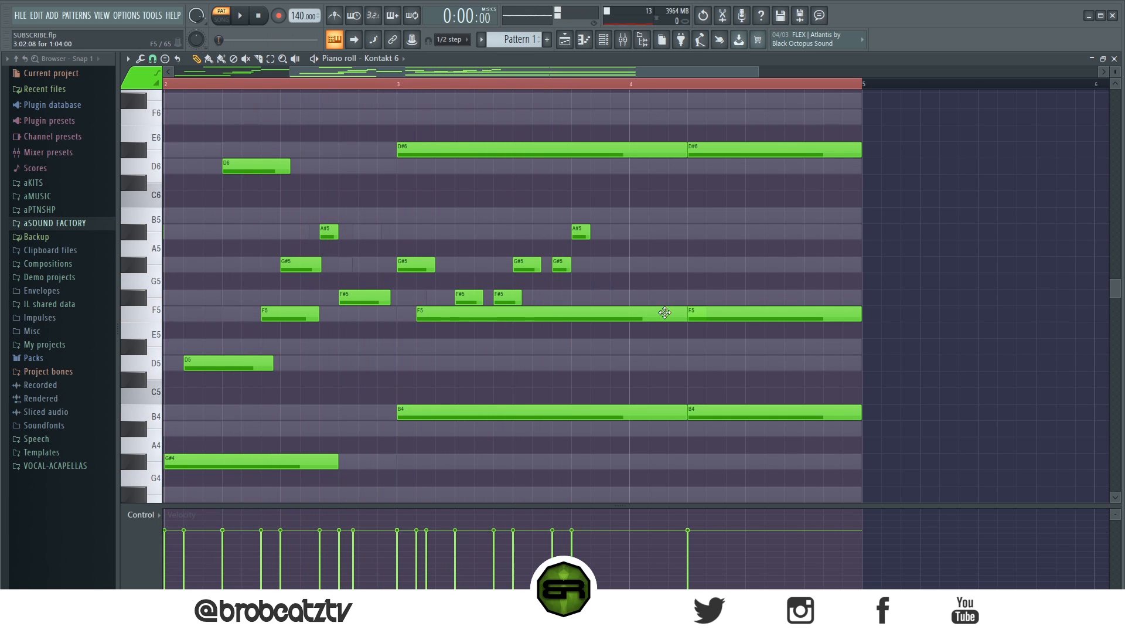
Shorten bar 3's F5 to about 2/3 beat and trim the D#6 to start on beat 2 with a length of about 1.3 beats
drag(686, 314, 453, 315)
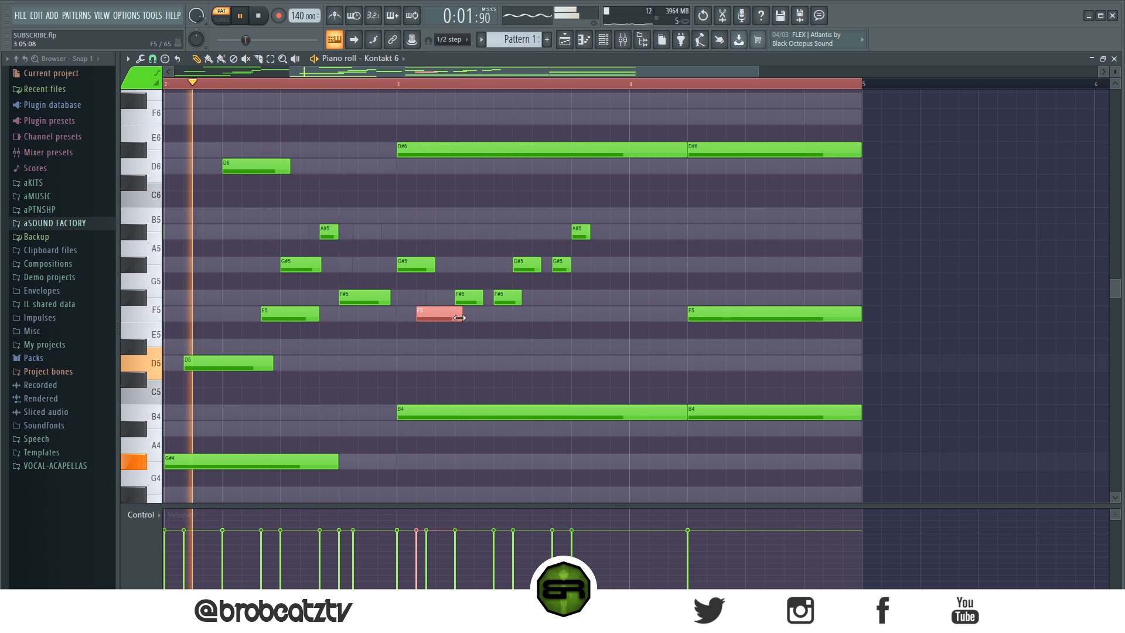
drag(397, 148, 455, 149)
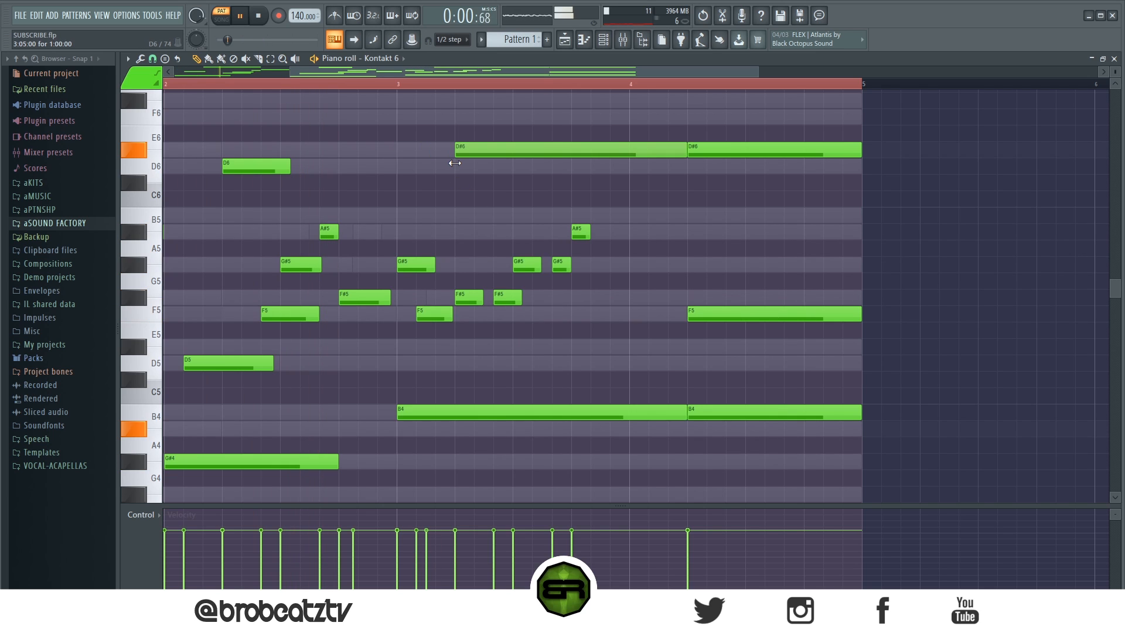
drag(685, 150, 533, 168)
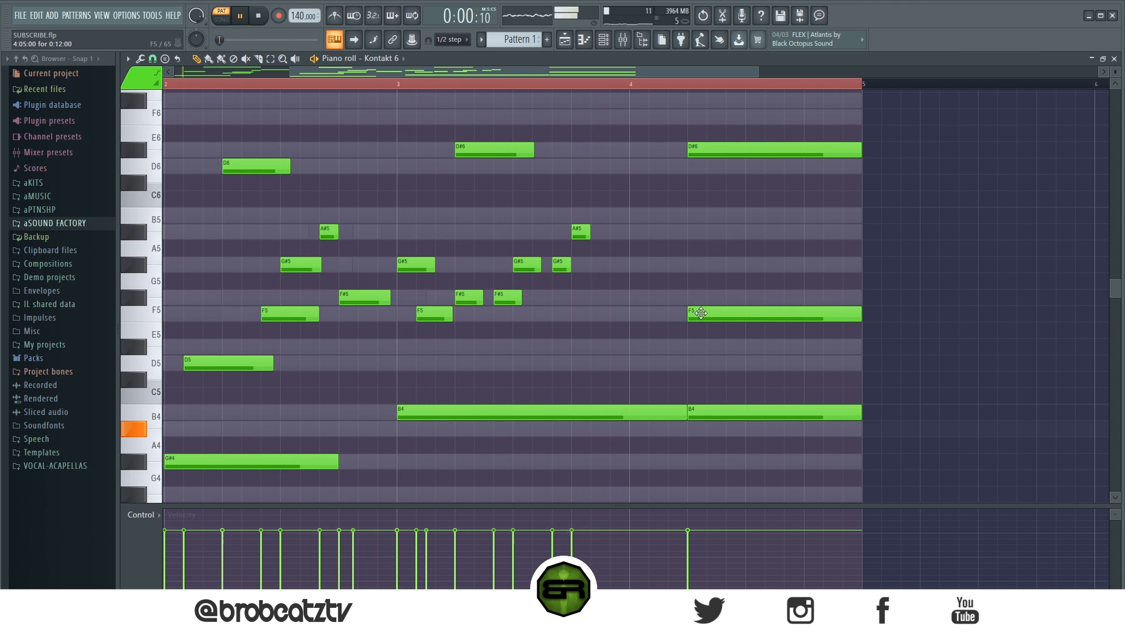
Extend bar 3's last A#5 to about one beat, then add a G#5 at the start of bar 4 and a B5 1/3 beat after it
key(space)
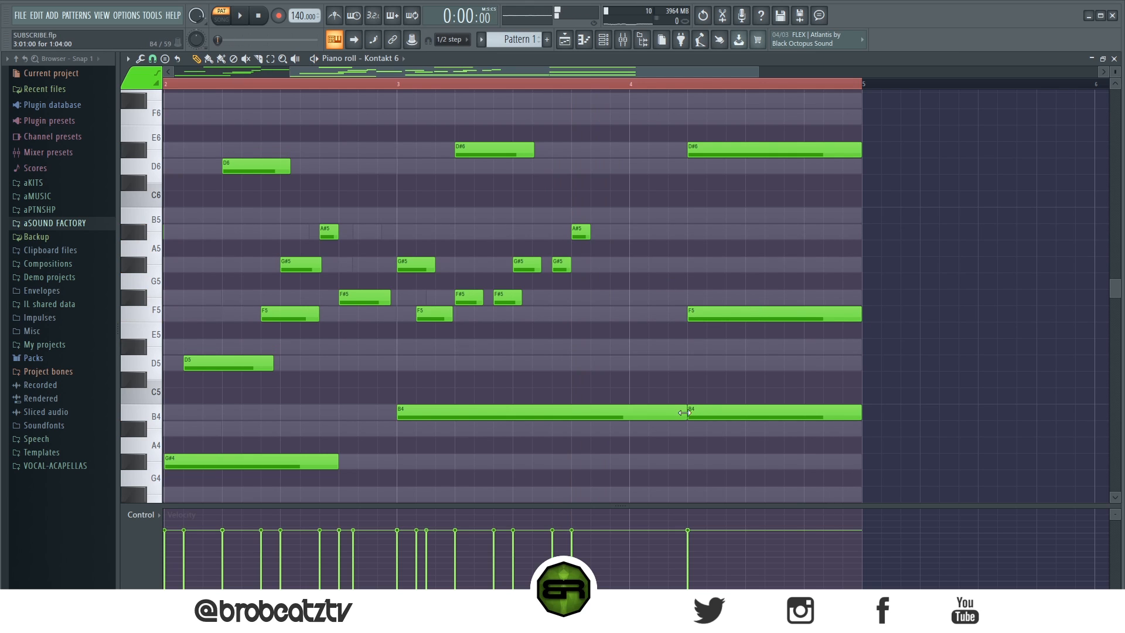
key(space)
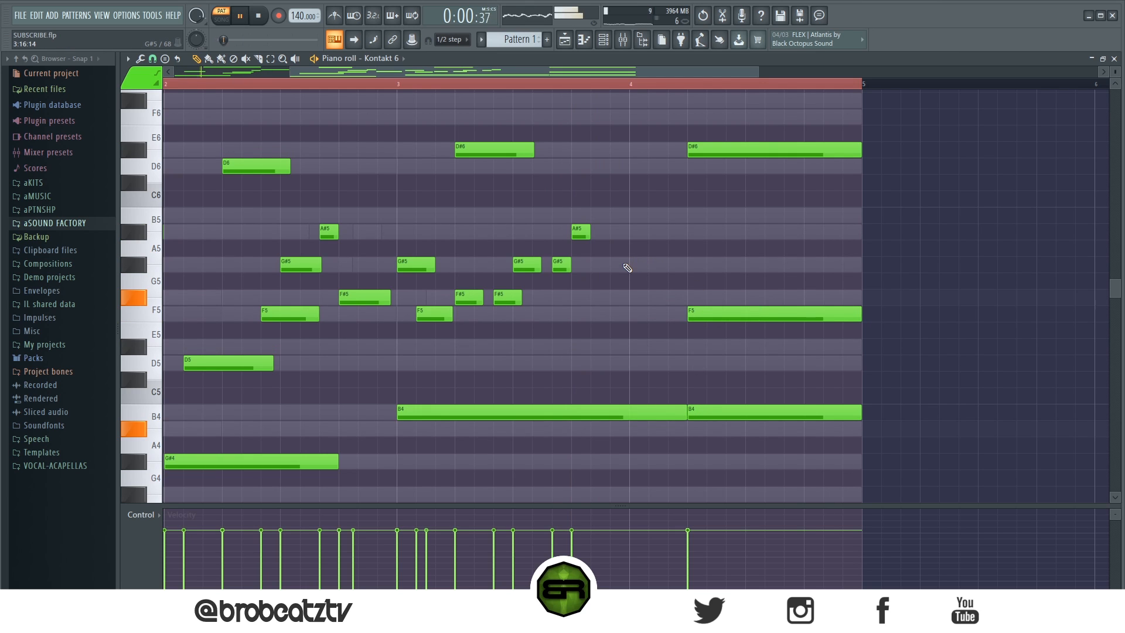
drag(589, 235, 625, 240)
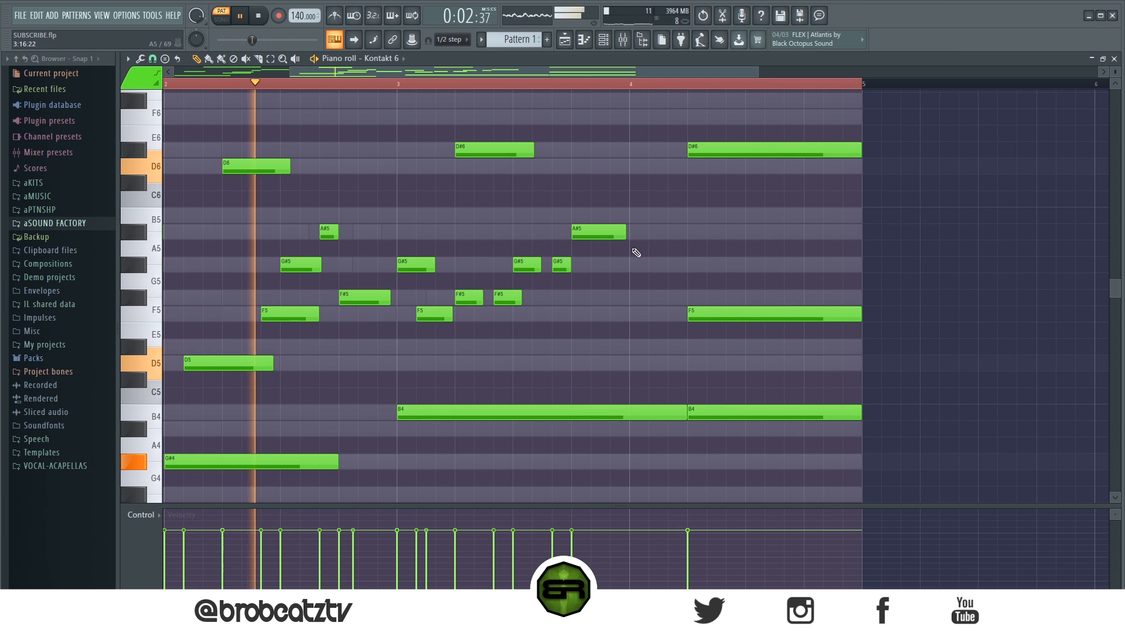
click(631, 265)
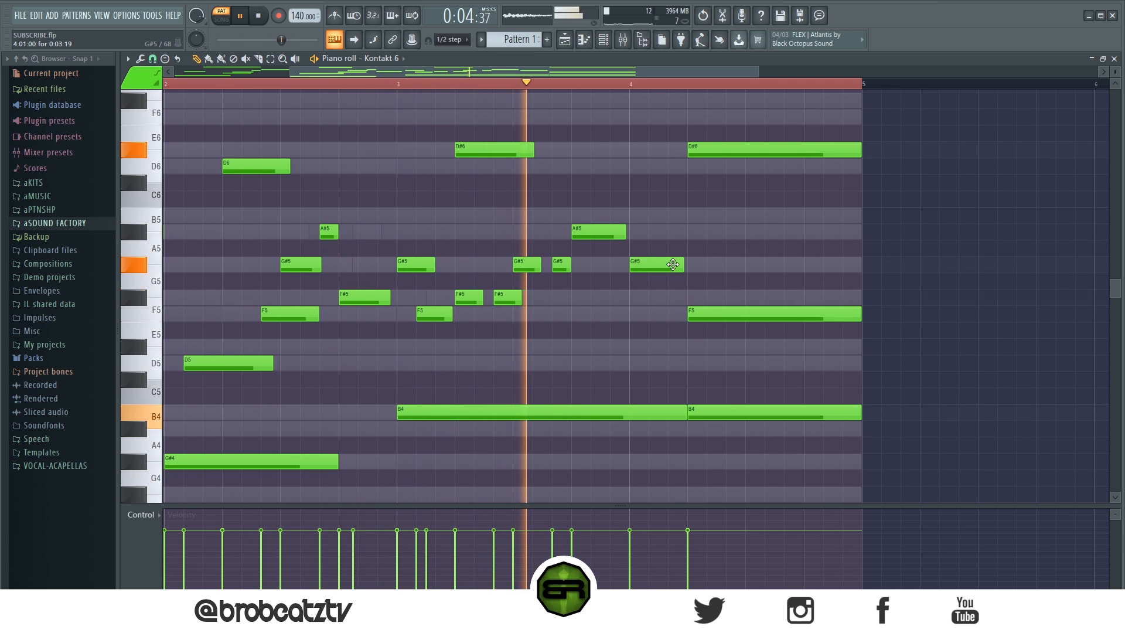
key(space)
key(space)
click(653, 215)
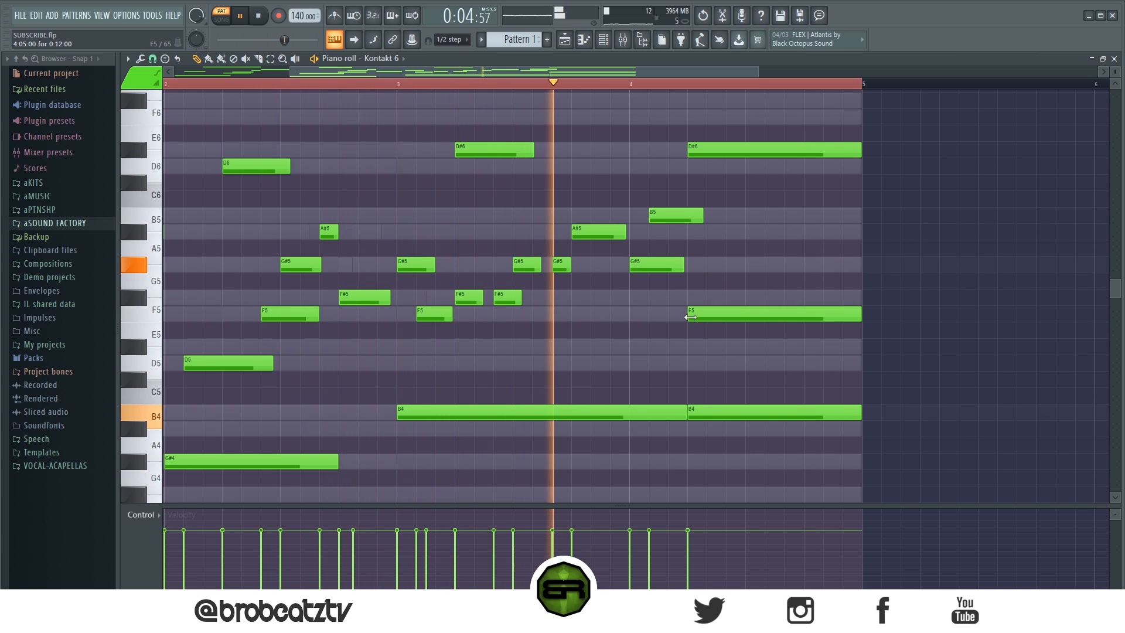
Start bar 4's F5 just before beat 3, and add F#5 on beat 3, G#5 just before beat 4, and A#5 and D#5 on beat 4
drag(686, 321, 727, 321)
key(space)
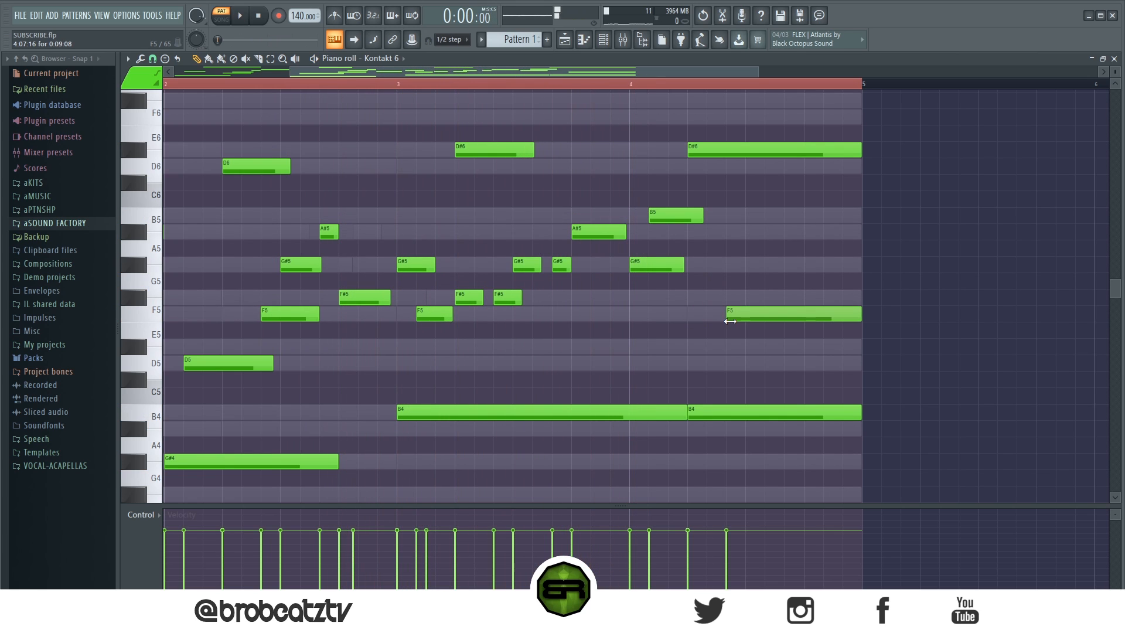
click(752, 296)
click(788, 265)
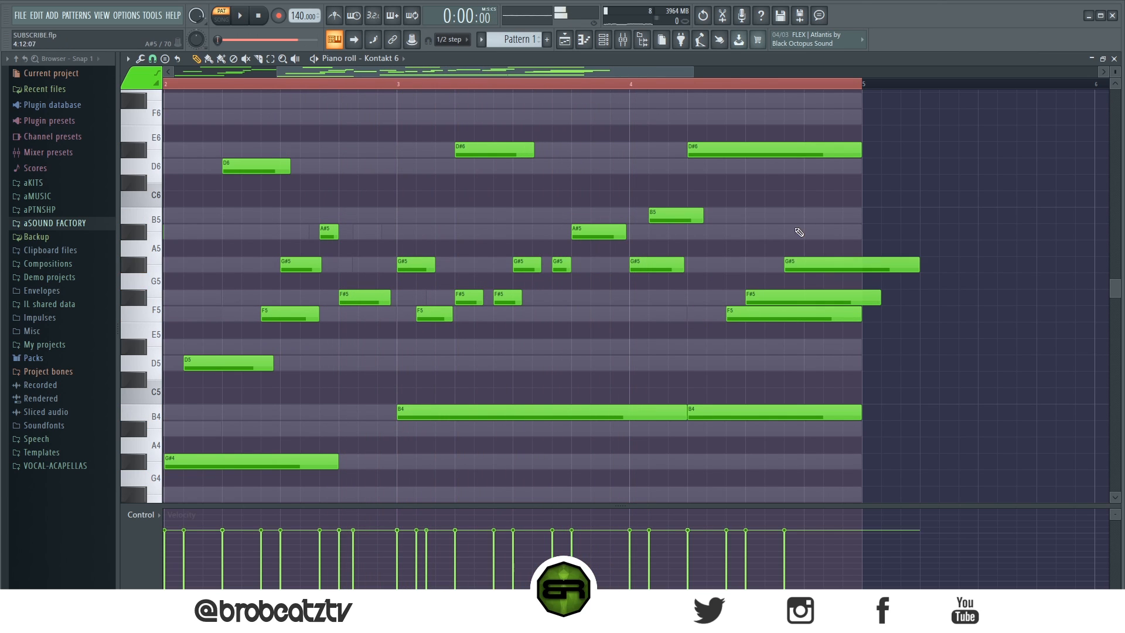
click(807, 232)
click(797, 362)
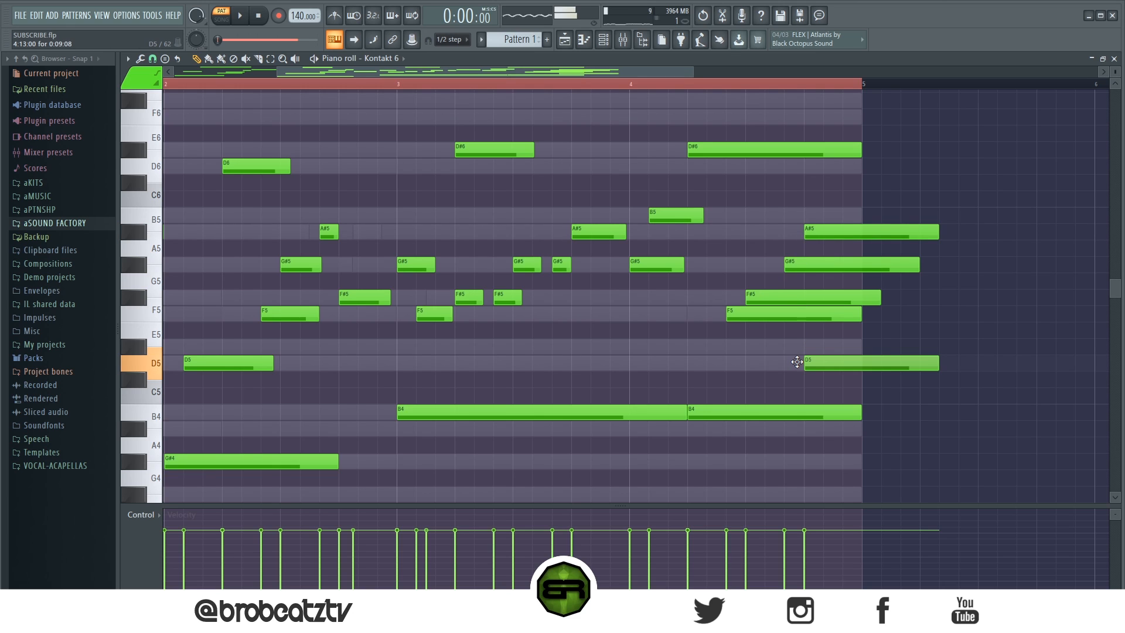
drag(797, 362, 804, 342)
Shorten the four new bar 4 notes together so the A#5, G#5 and D#5 last 1/3 beat and the F#5 about 2/3 beat
drag(886, 203, 960, 391)
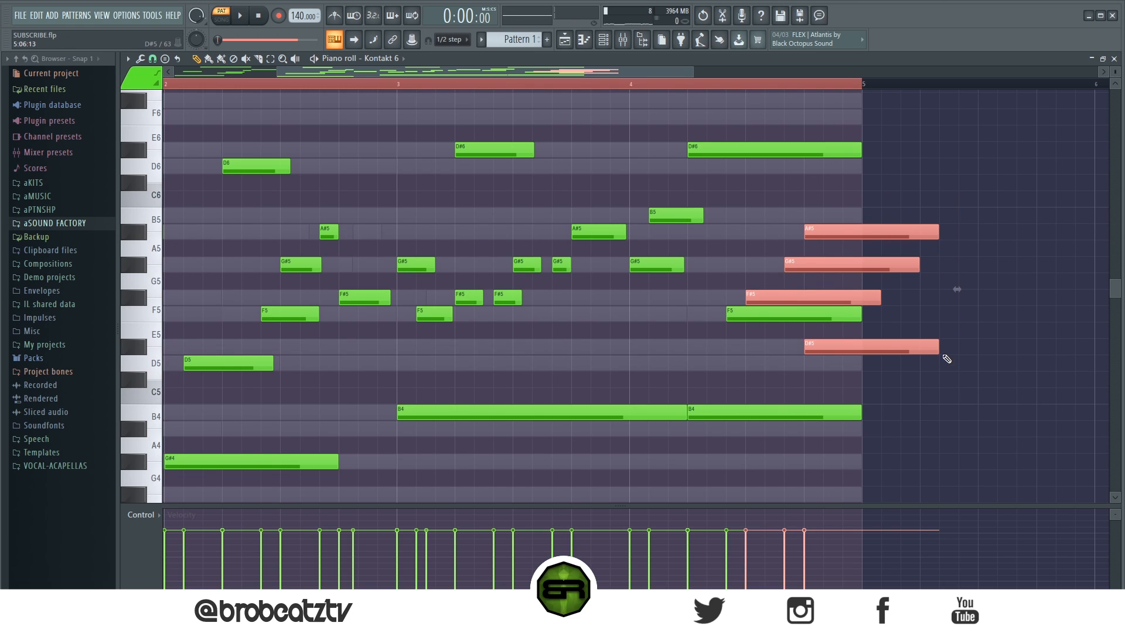
drag(939, 347, 823, 347)
click(848, 379)
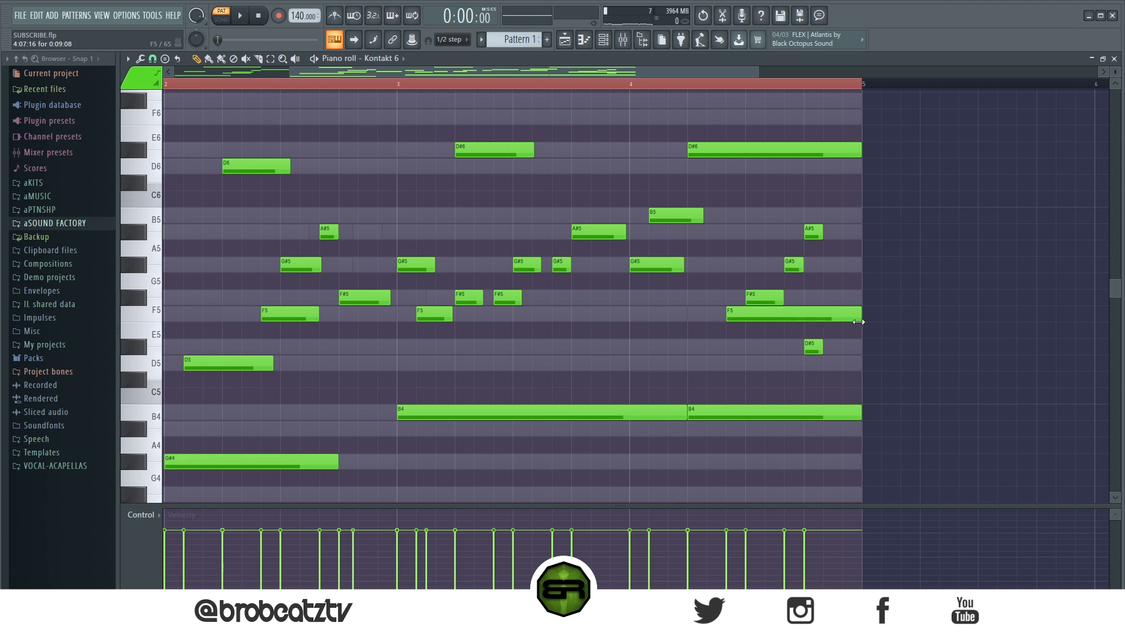
Shorten bar 4's F5 to about 1.4 beats and extend the last A#5 and D#5 to the end of the bar
drag(859, 321, 807, 321)
drag(803, 223, 840, 390)
drag(823, 349, 848, 351)
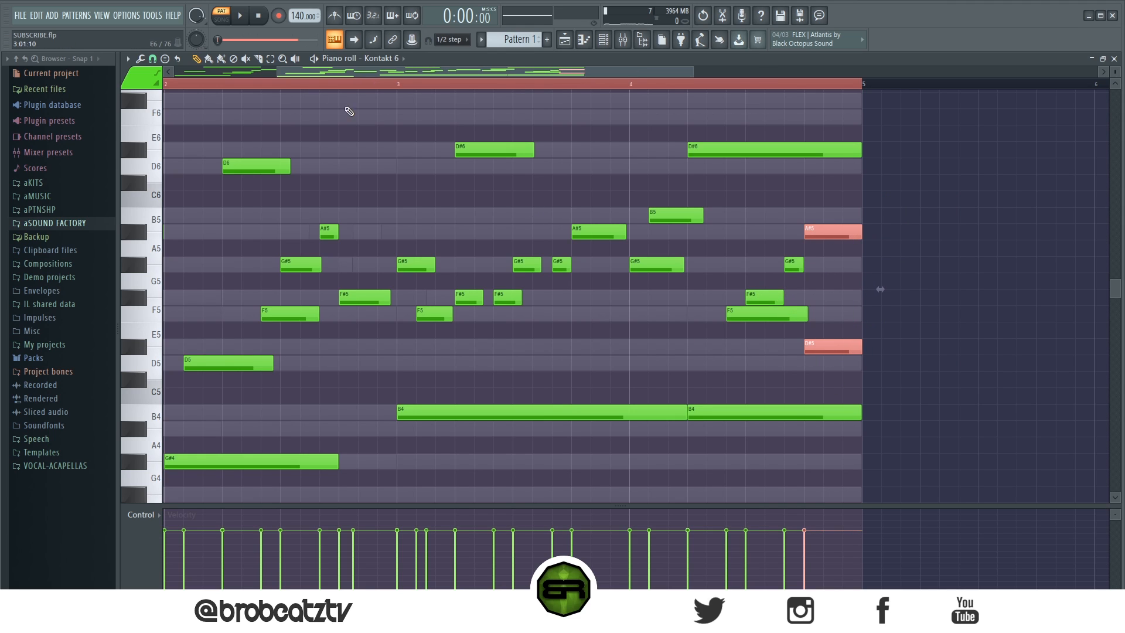
Fit all four bars in view, deselect the notes, and play the whole arpeggio through
scroll(350, 80, down, 6)
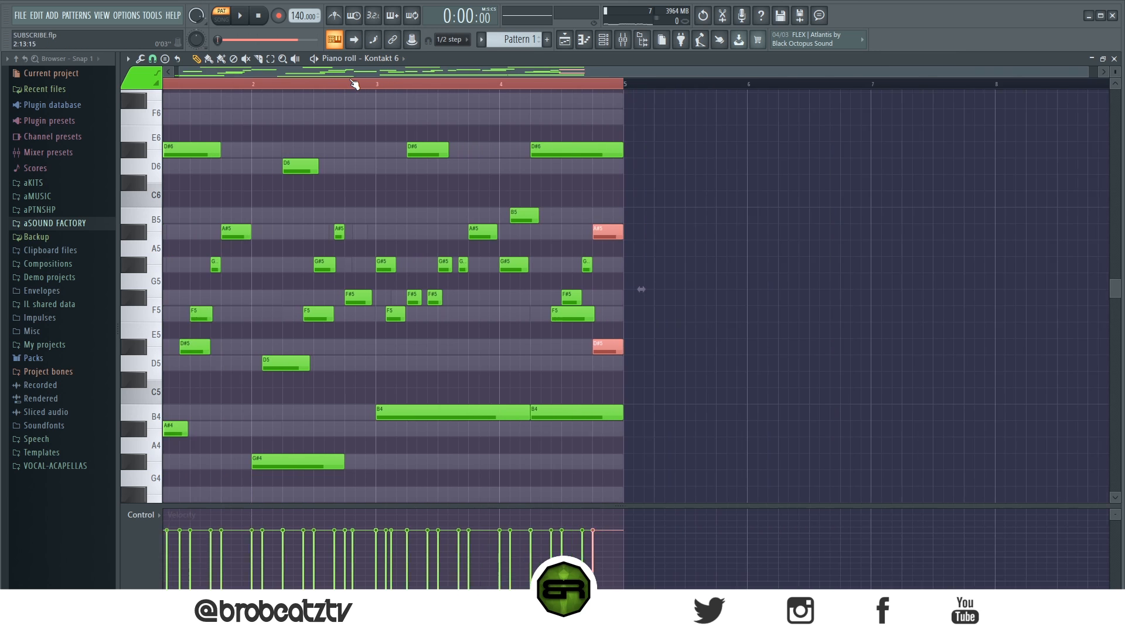
scroll(254, 90, up, 1)
scroll(257, 94, up, 3)
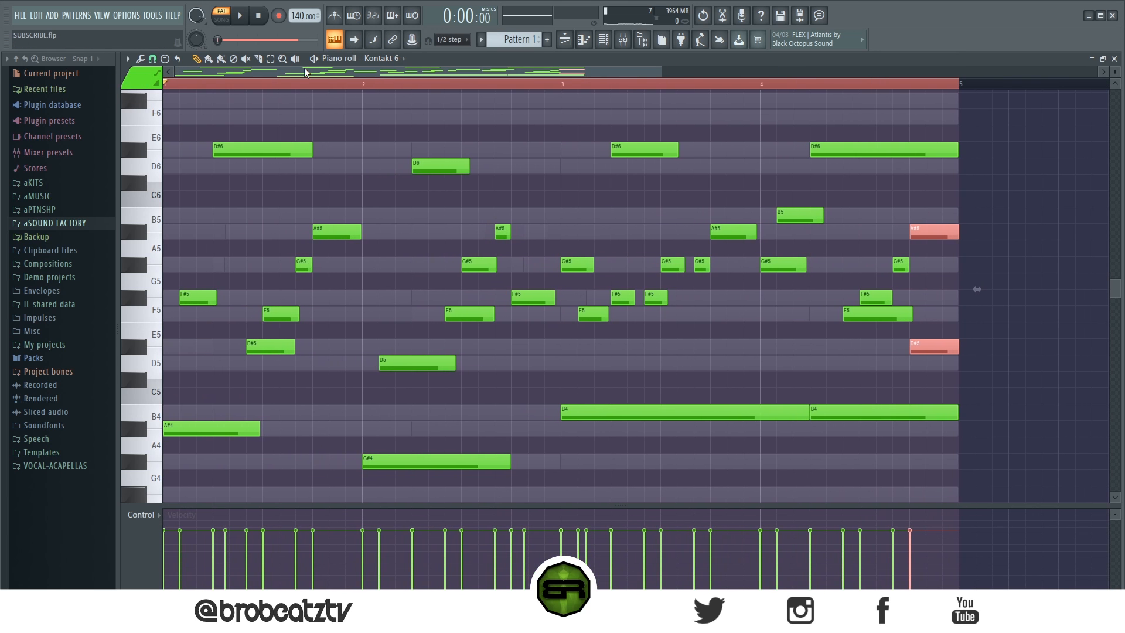
drag(662, 73, 584, 73)
ctrl+click(529, 126)
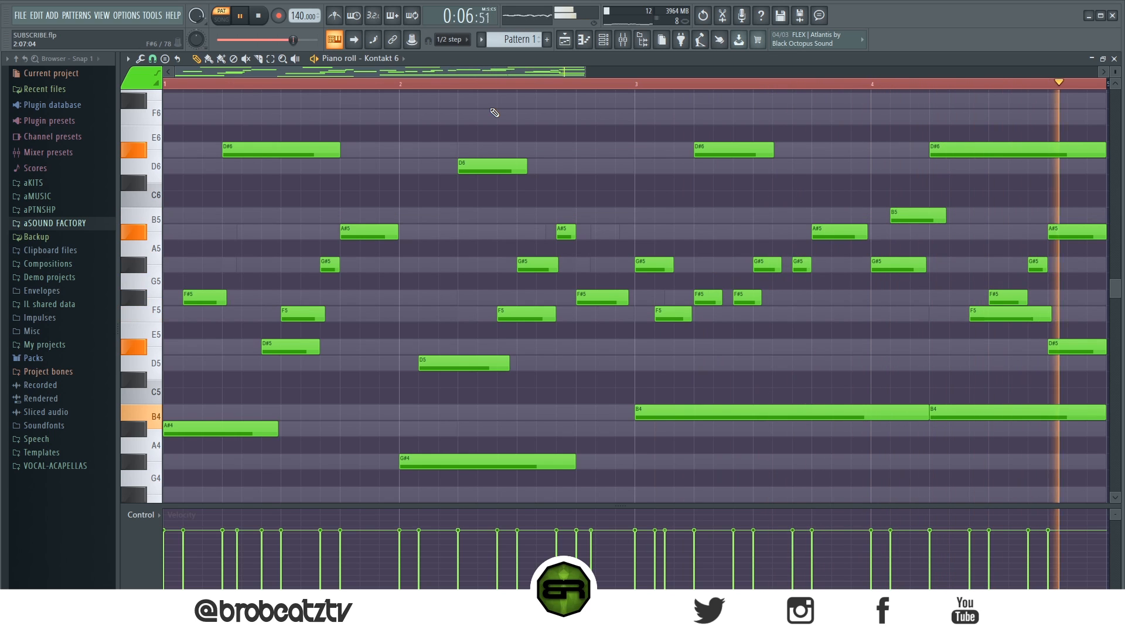
key(space)
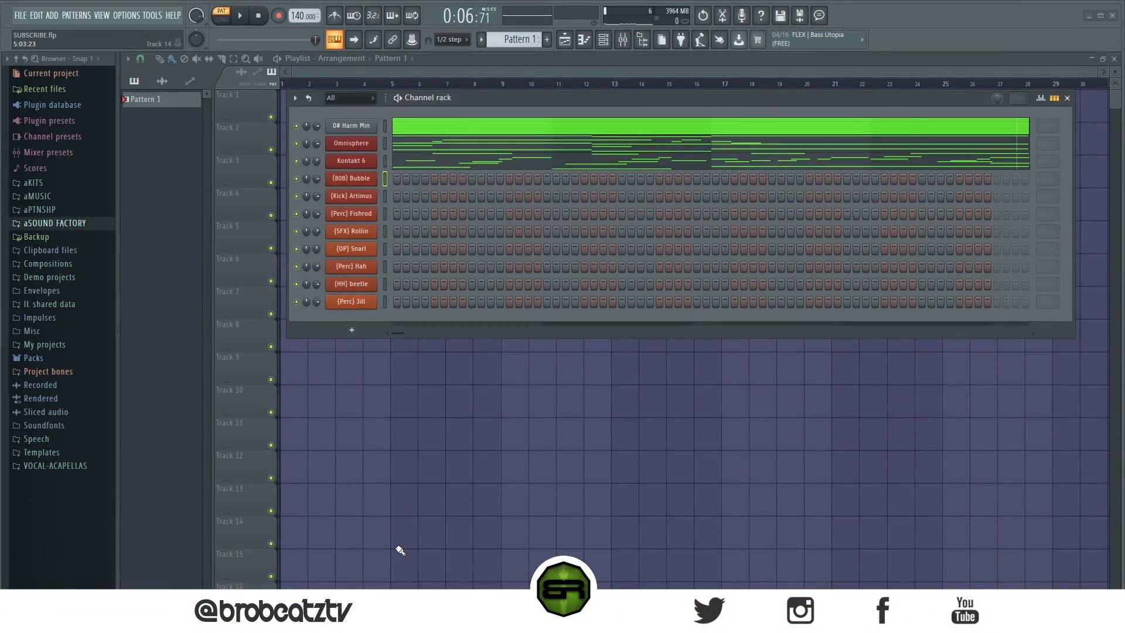
Open the (808) Bubble channel's piano roll, try the 1/4 beat grid snap, and settle on 1/2 beat
right_click(368, 179)
click(415, 178)
click(153, 58)
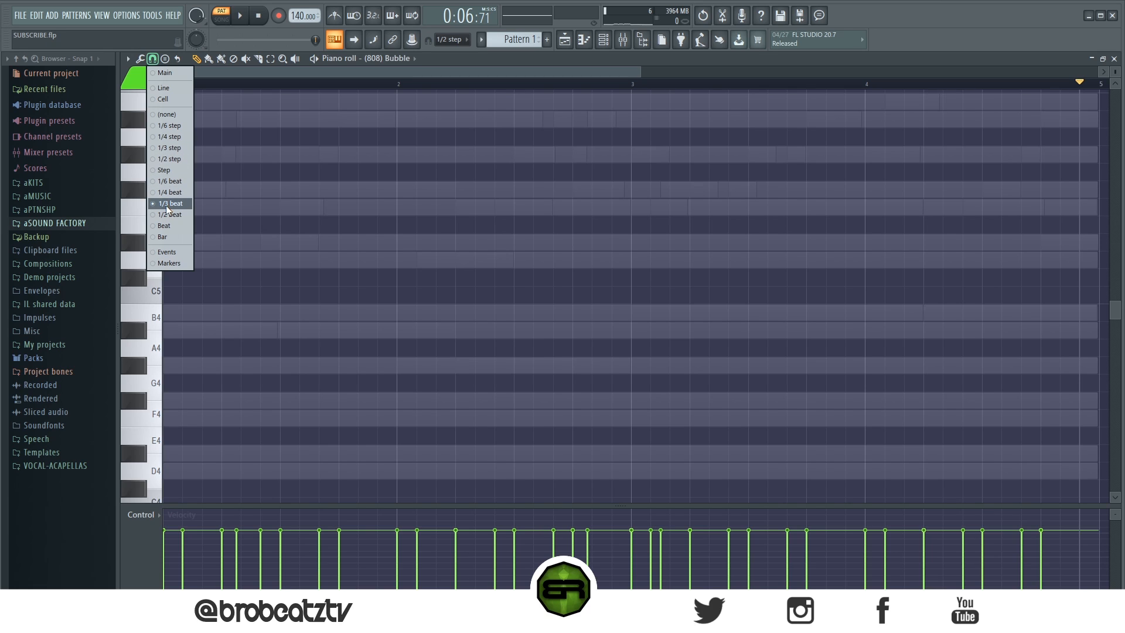
click(133, 221)
click(153, 59)
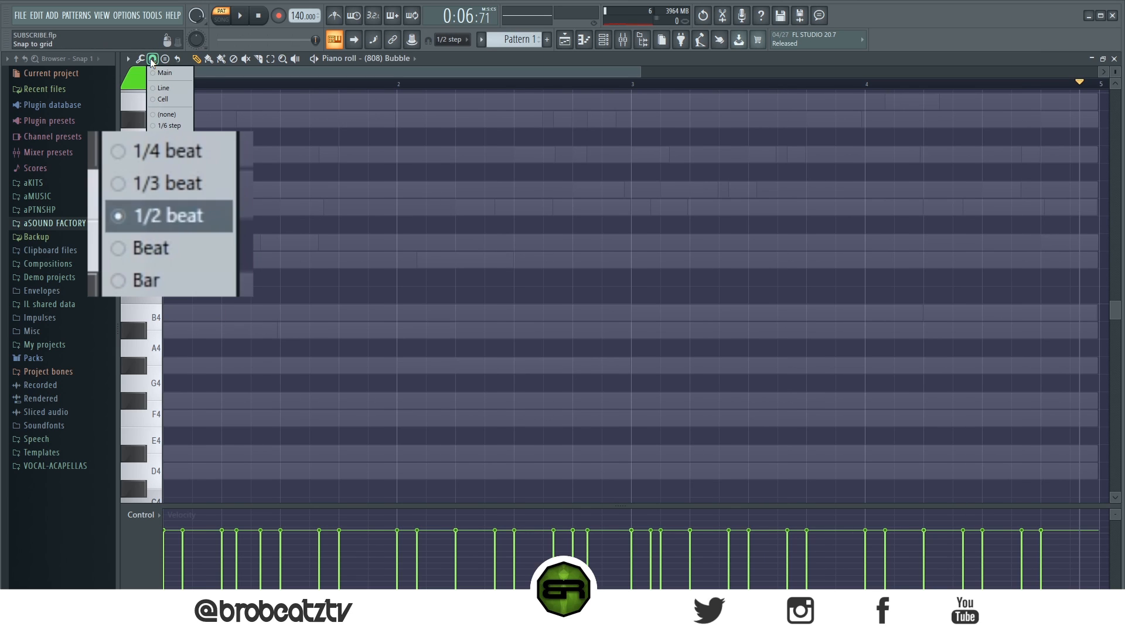
click(133, 151)
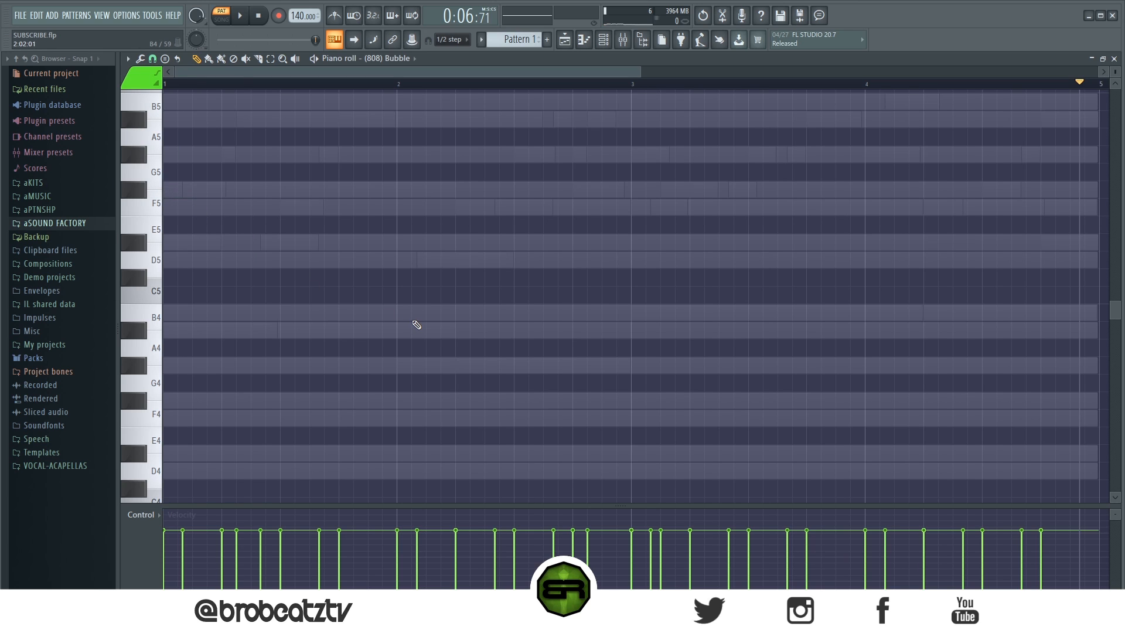
click(152, 58)
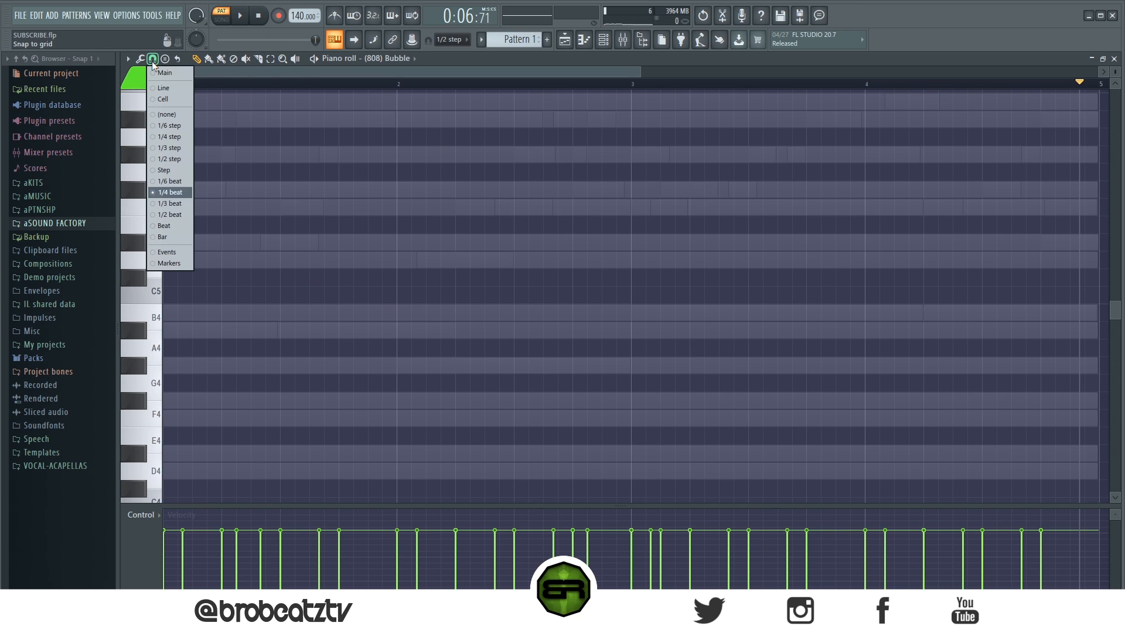
click(164, 215)
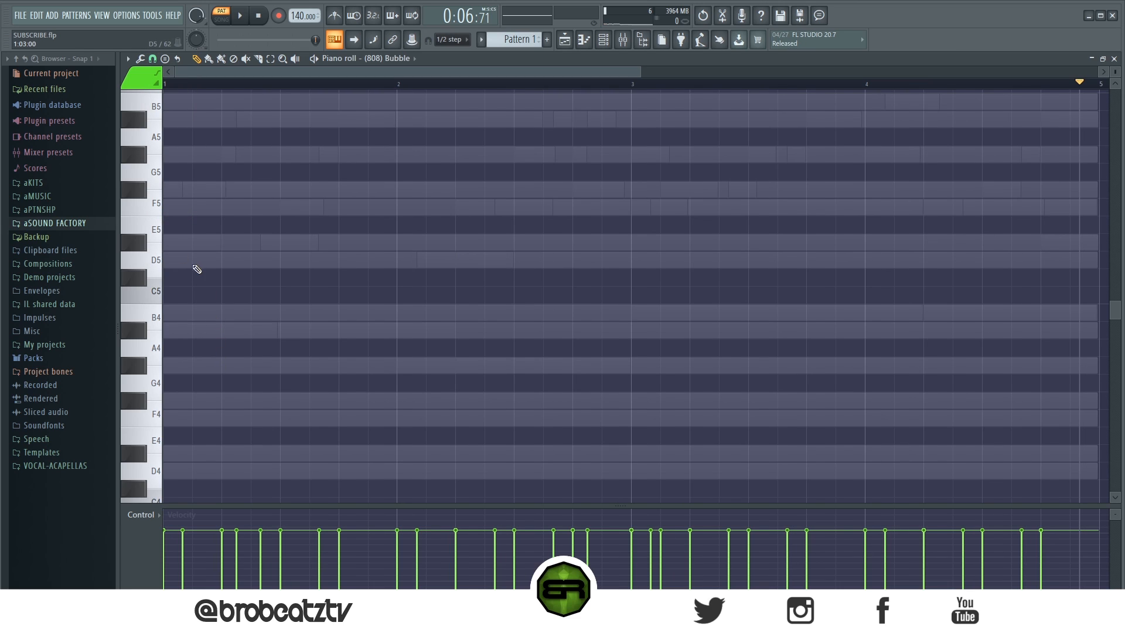
Draw three one-beat D#5 notes spaced 1.5 beats apart from the start of bar 1 and copy them to G#4 in bar 3
click(202, 250)
drag(335, 246, 218, 250)
click(261, 243)
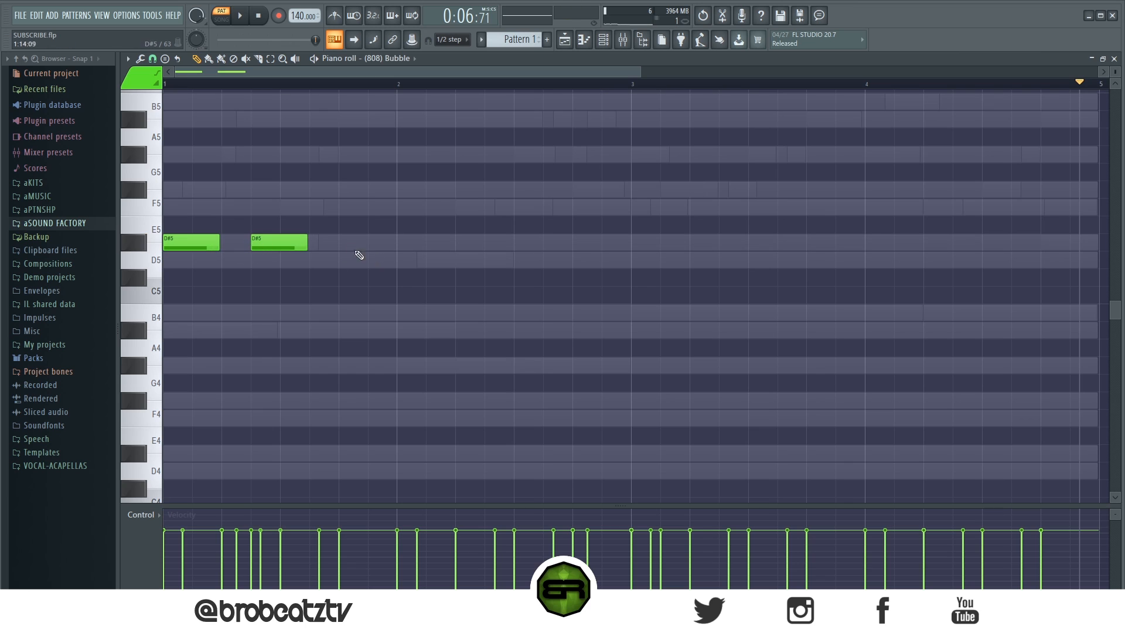
click(357, 242)
drag(468, 207, 169, 295)
drag(192, 246, 663, 379)
click(888, 459)
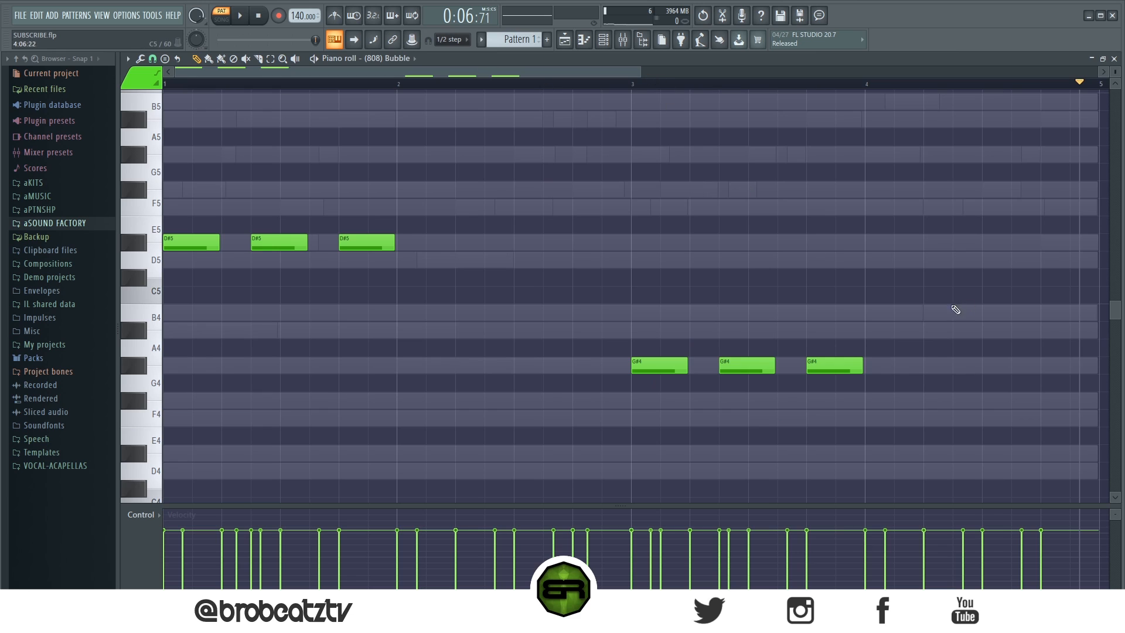
End bar 4 of the bass line with a half-beat G#4 on beat 3, a one-beat A#4 and a half-beat B4
click(988, 366)
drag(1035, 362, 1067, 331)
click(1020, 331)
click(1075, 313)
Raise the velocity of all 808 notes to maximum, deselect them, and play the pattern
key(ctrl+a)
scroll(573, 234, up, 5)
key(ctrl+d)
key(space)
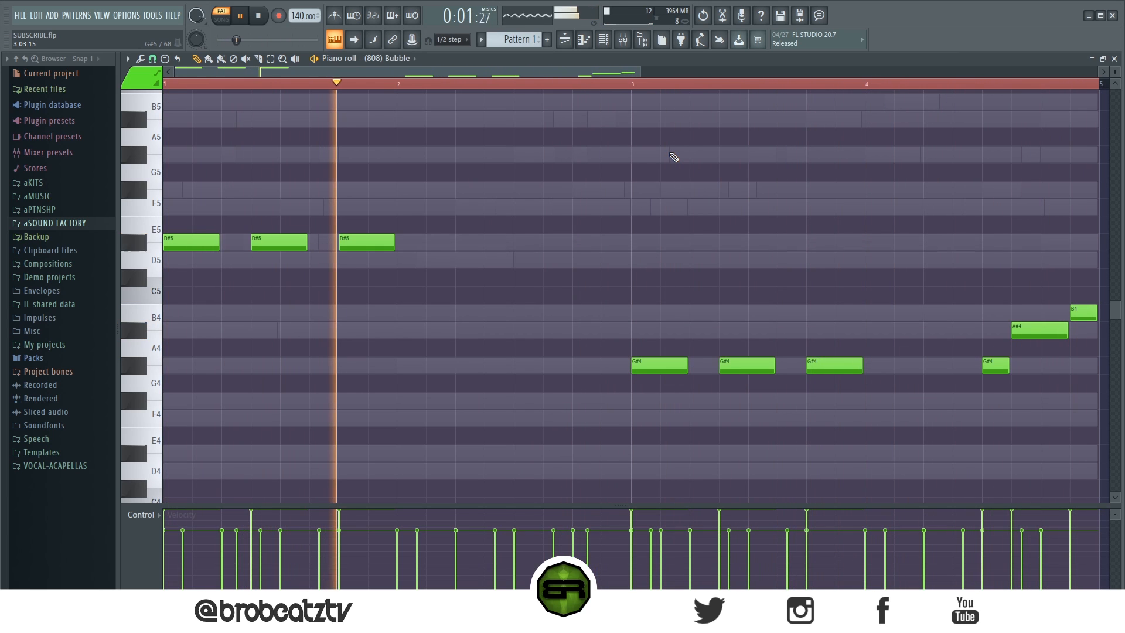
key(space)
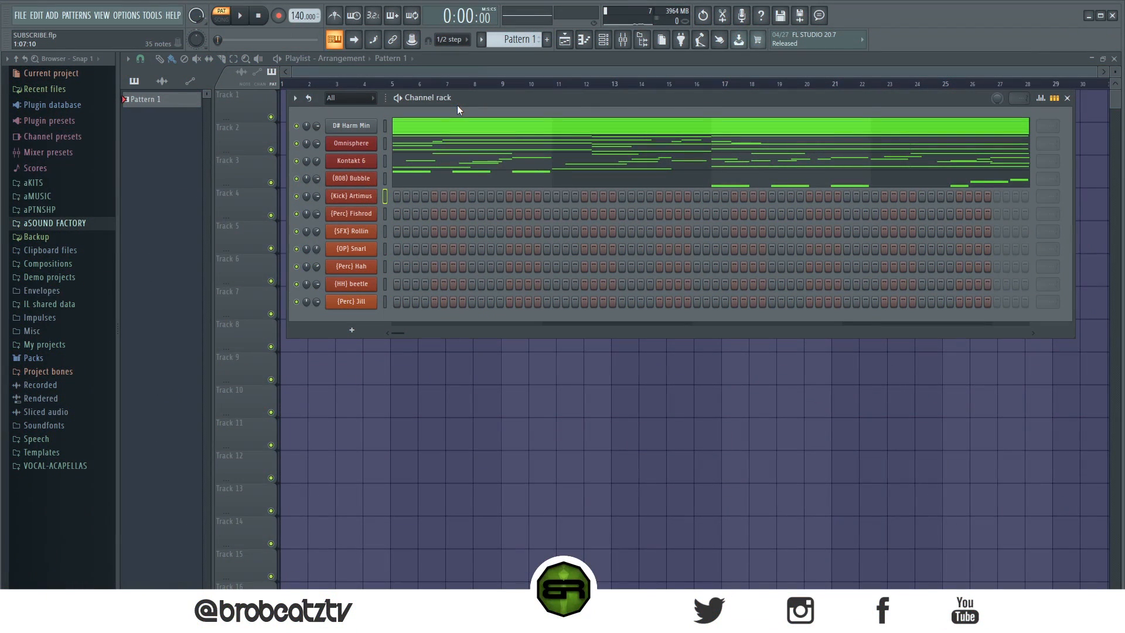
Open the (Kick) Artimus channel's piano roll and keep the grid snap at 1/2 beat
right_click(362, 196)
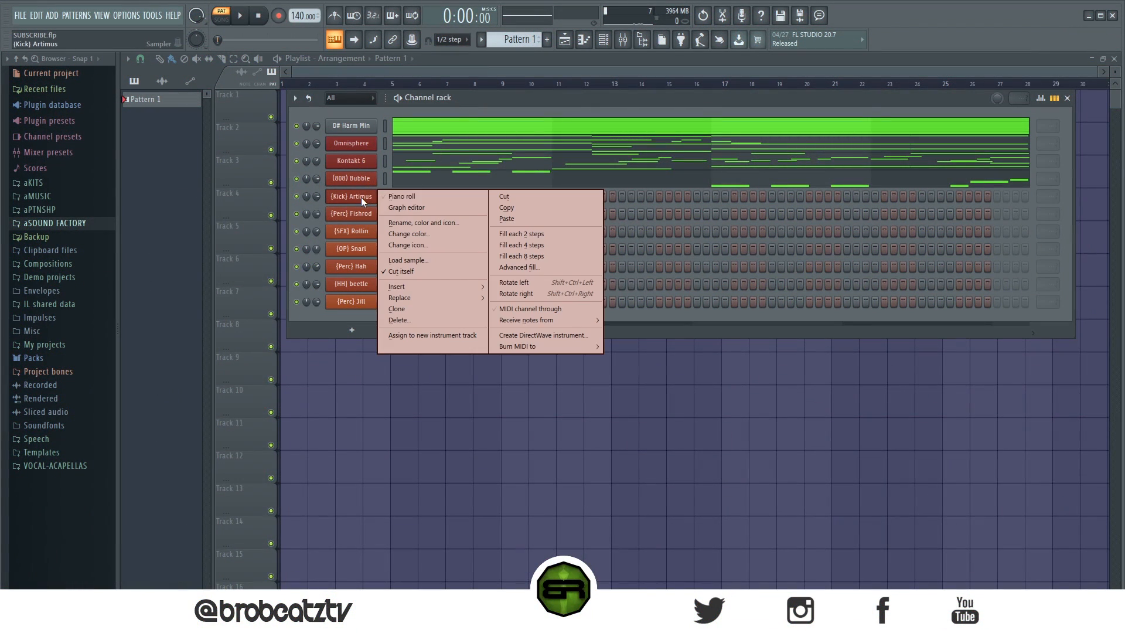
click(396, 198)
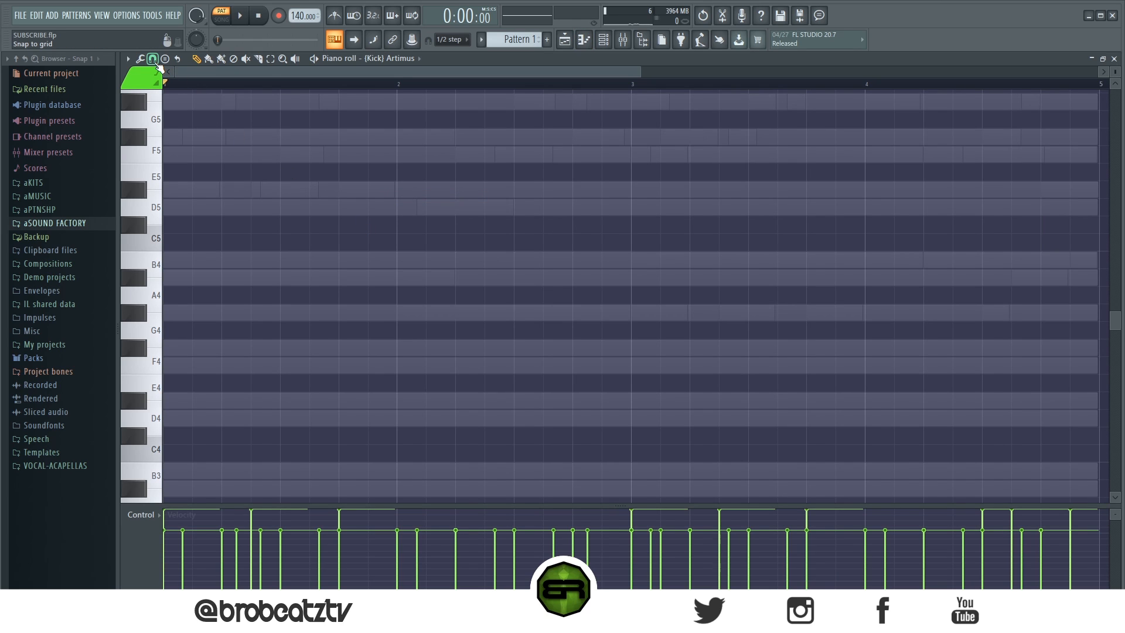
click(154, 60)
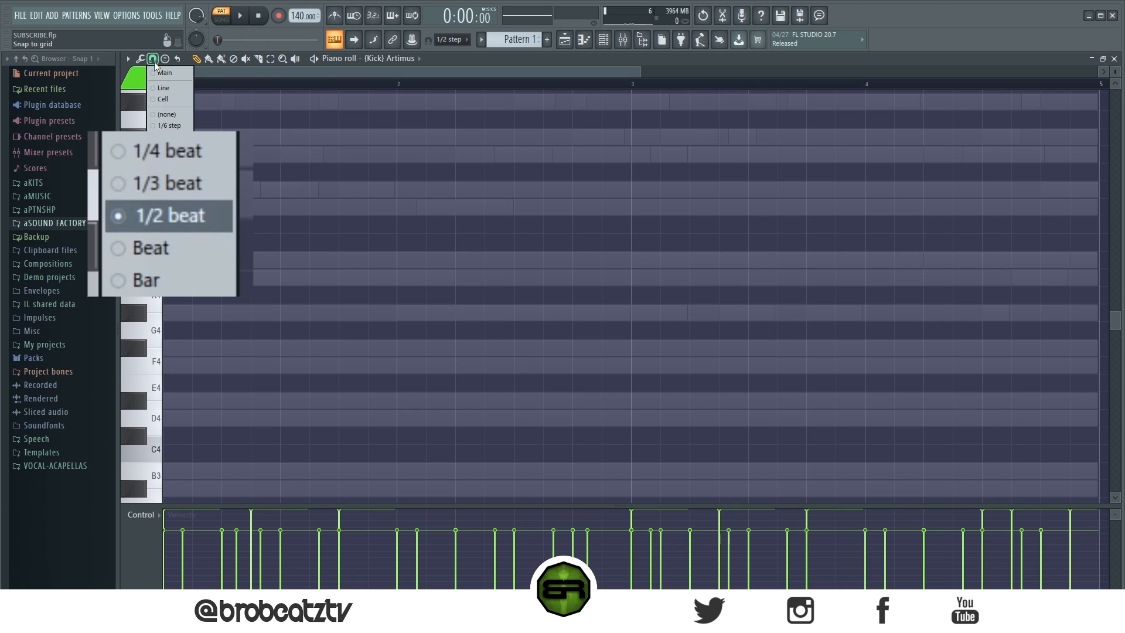
click(269, 251)
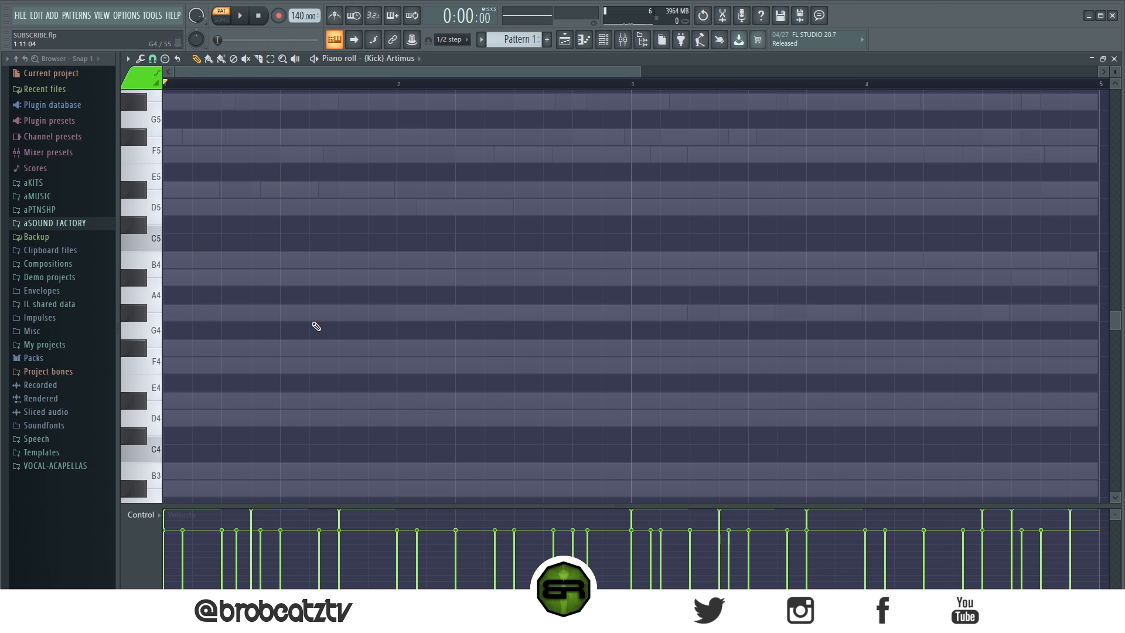
Place three C5 kicks spaced 1.5 beats apart from the start of bar 1 and copy them to bar 3
click(160, 247)
click(186, 248)
click(257, 242)
click(345, 243)
key(ctrl+a)
drag(167, 243, 634, 268)
key(ctrl+d)
Add a C5 kick half a beat after beat 3 of bar 4, play the pattern and deselect the kicks
click(1011, 244)
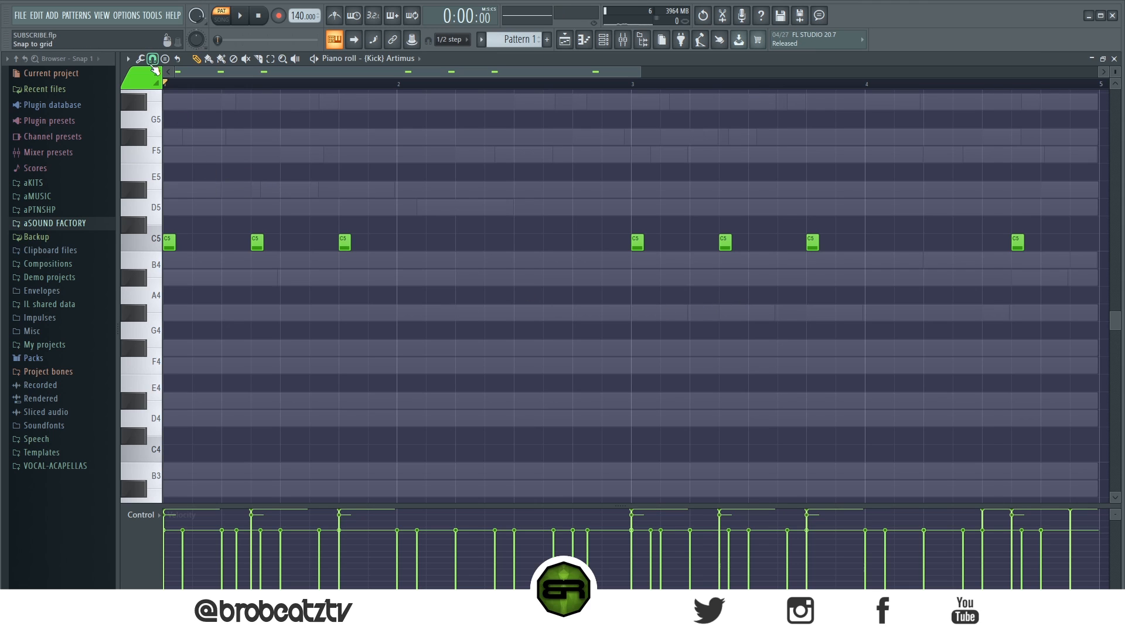
key(space)
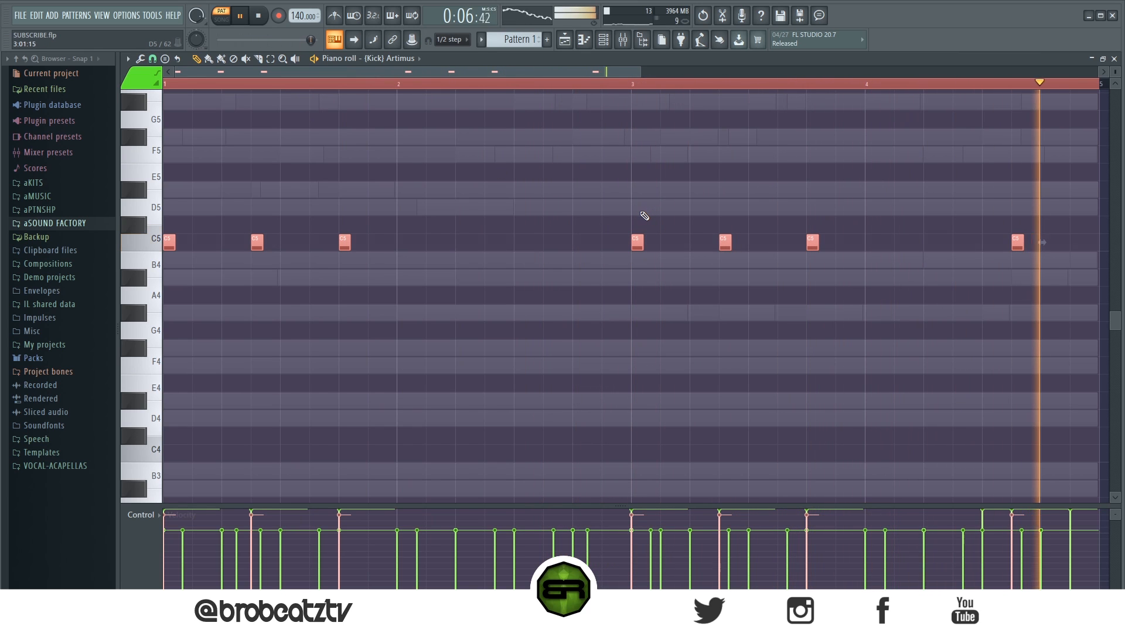
key(space)
key(ctrl+d)
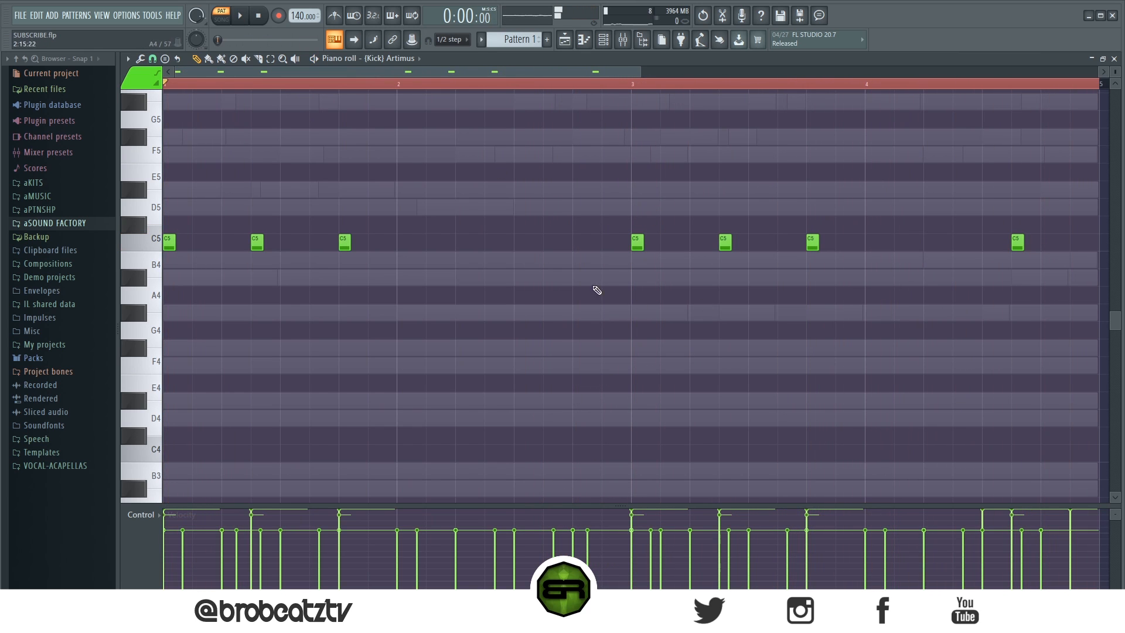
Try extra C5 kicks a half beat and, with 1/4 beat snap, a quarter beat before bar 3, and play them
click(608, 242)
key(space)
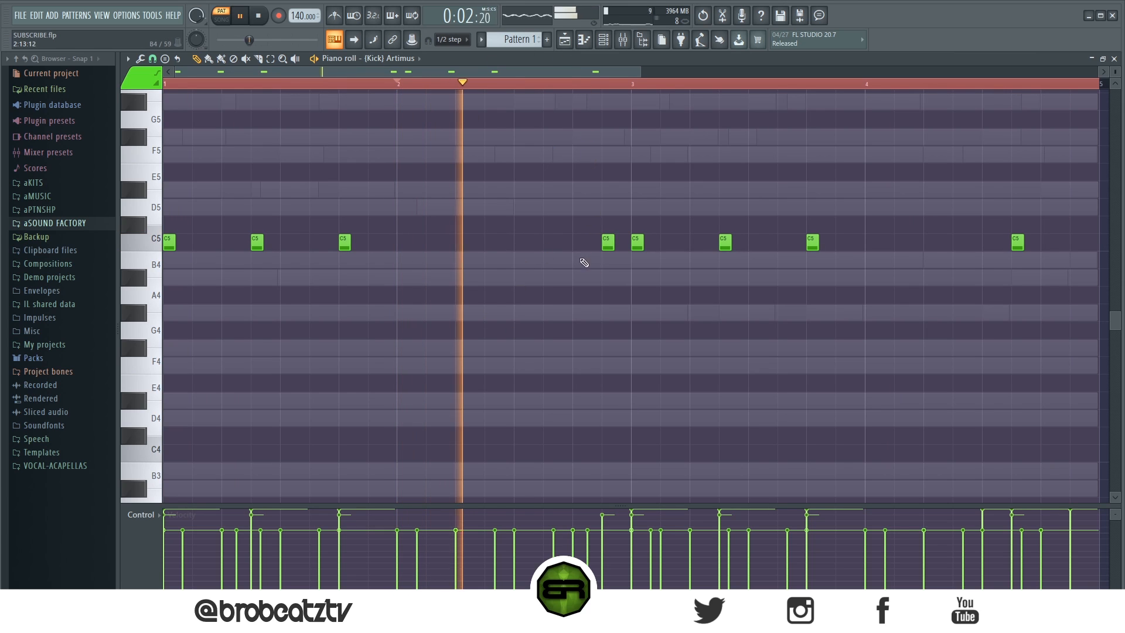
key(space)
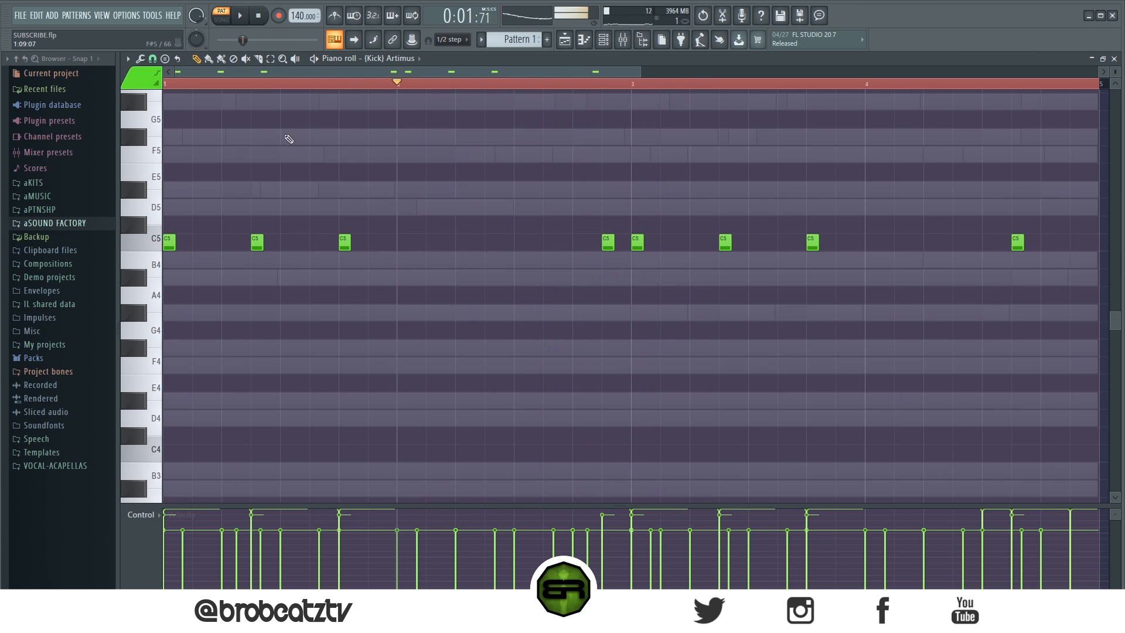
click(155, 59)
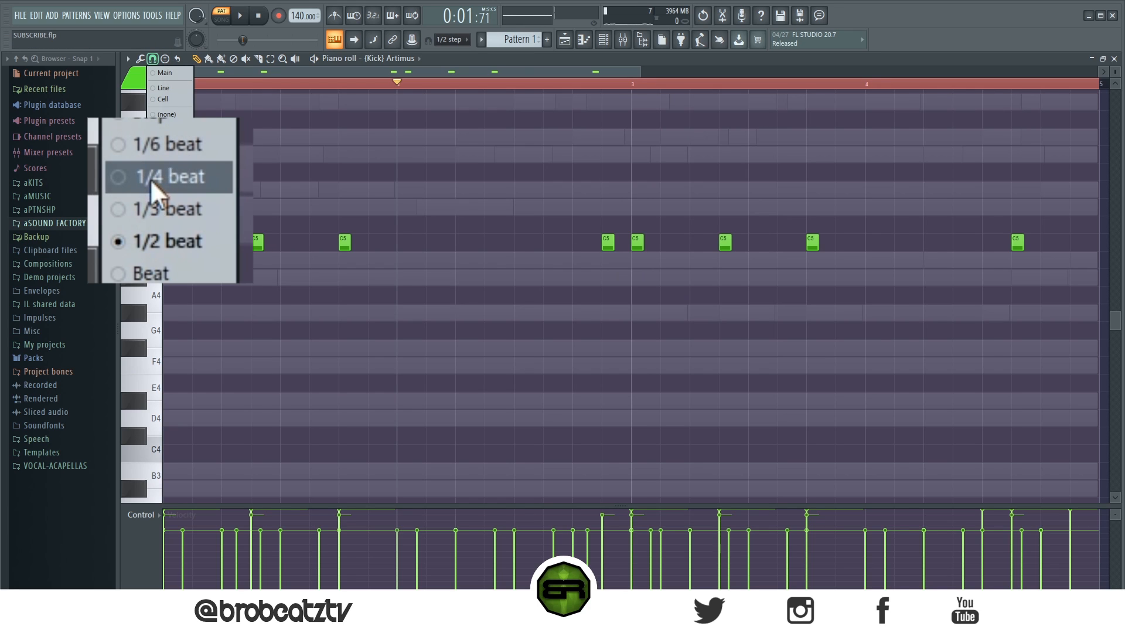
click(150, 178)
click(621, 243)
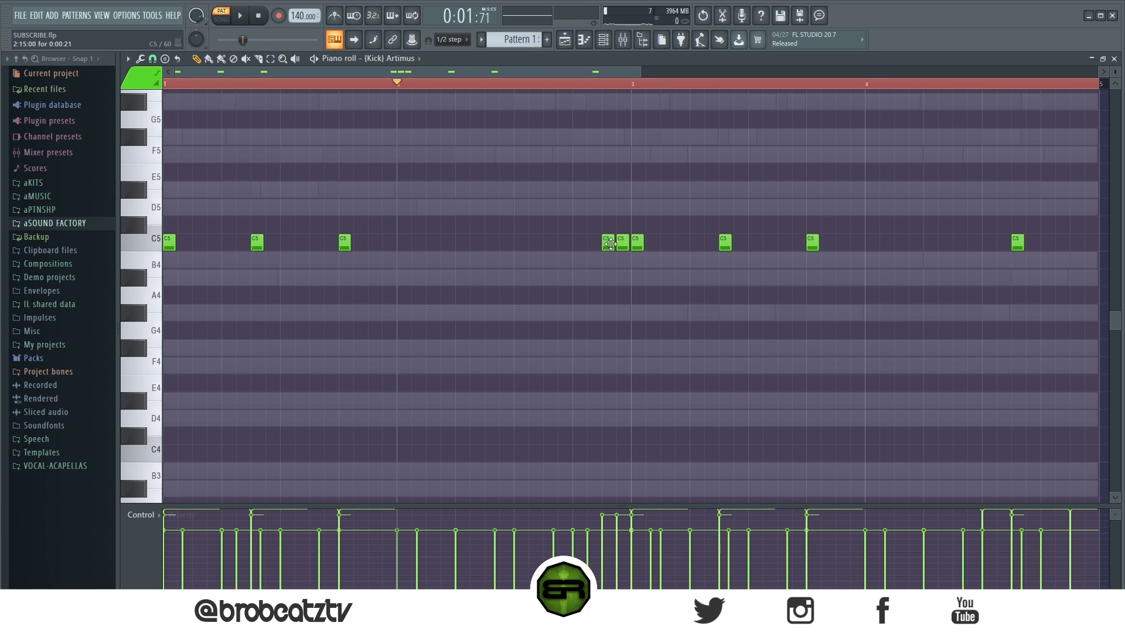
click(544, 84)
key(space)
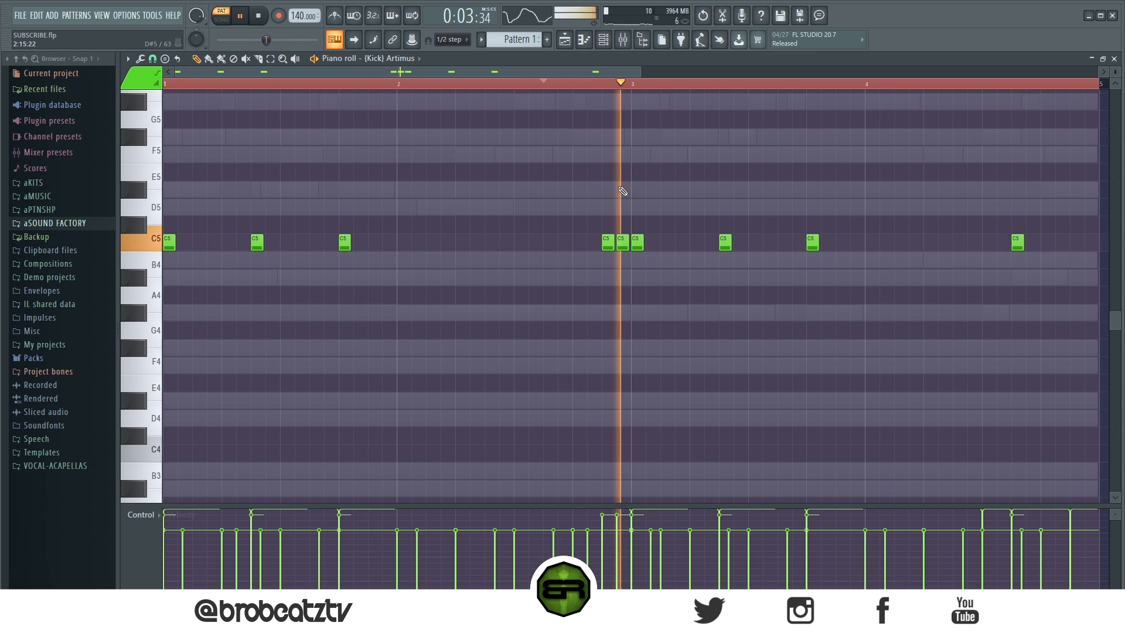
key(space)
Try extra C5 kicks half a beat into bar 3 and half a beat before the end of bar 4 during playback
click(666, 242)
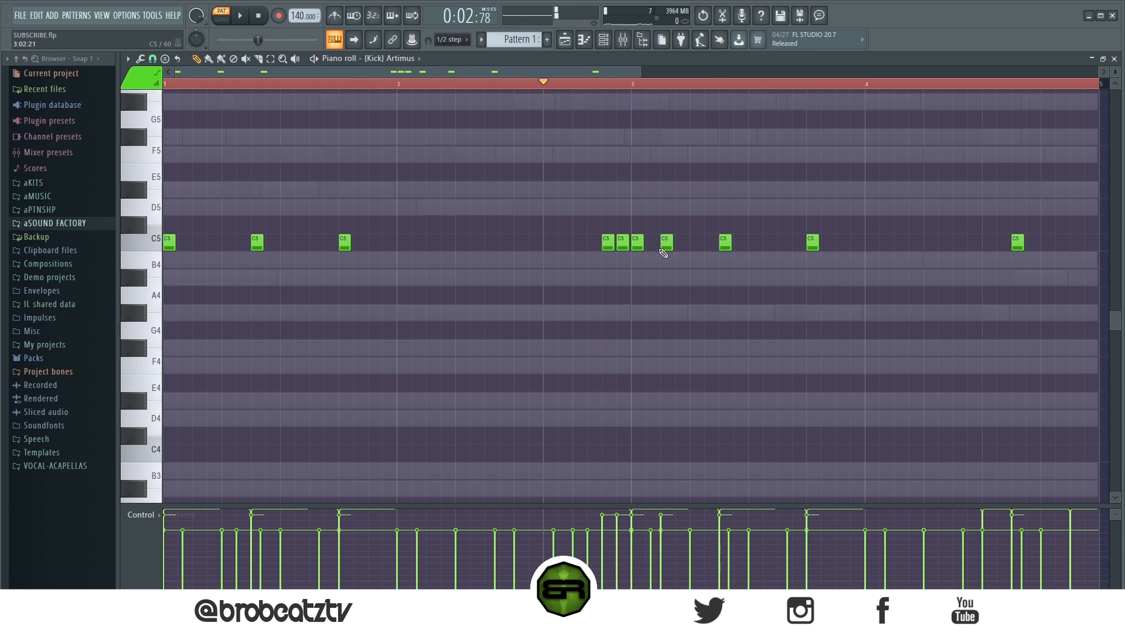
key(space)
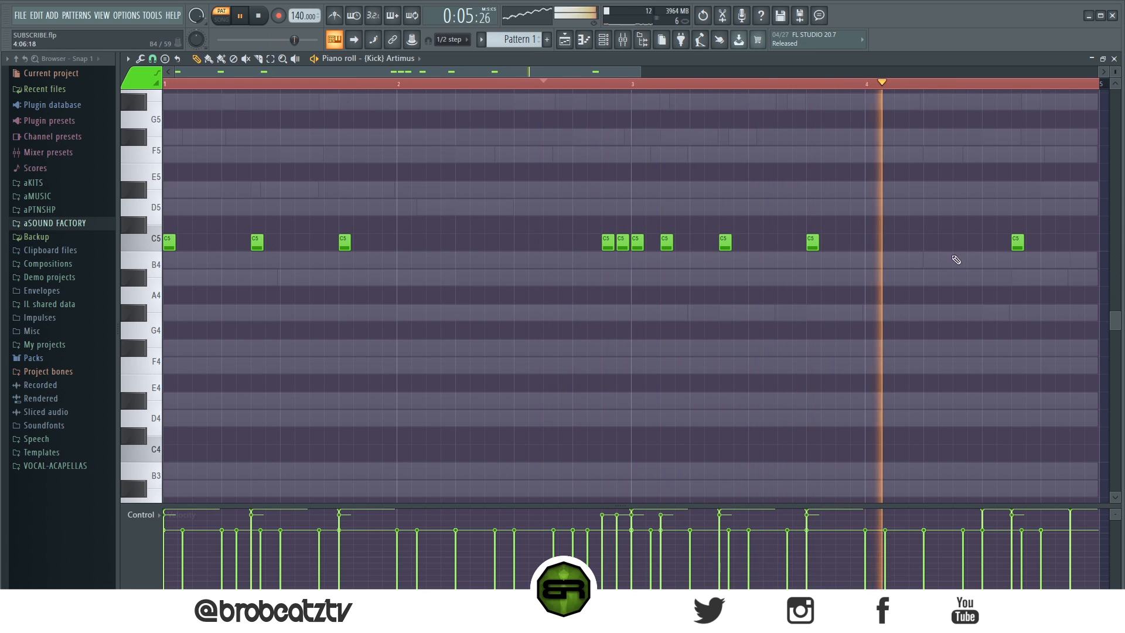
click(1071, 242)
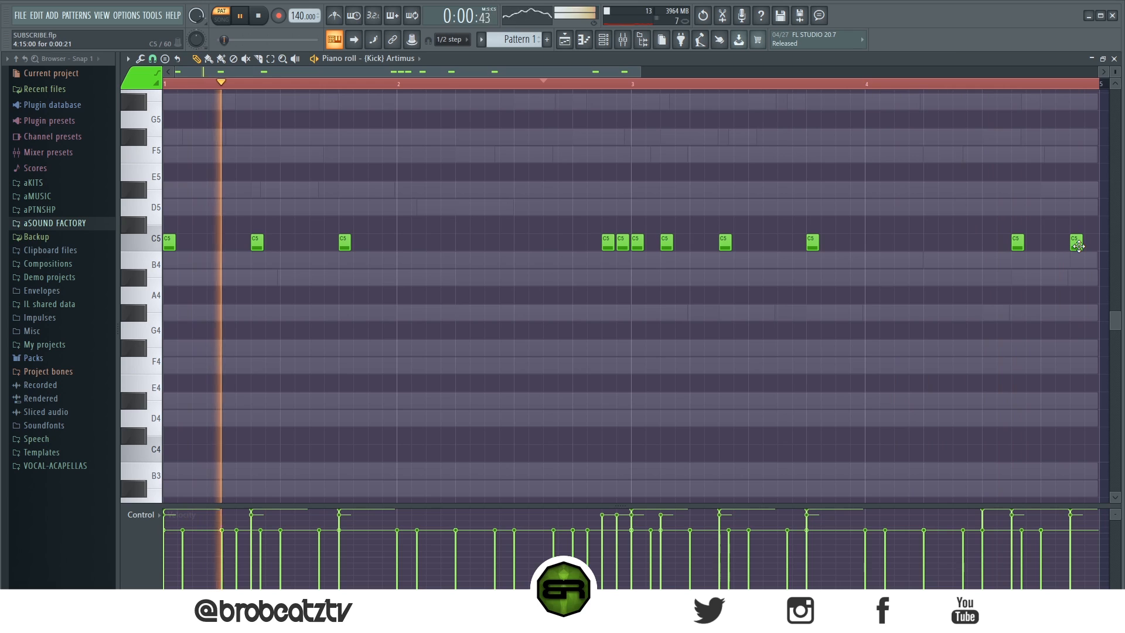
key(space)
Try two quarter-beat-spaced C5 kicks leading into bar 1's last kick, and play the pattern from the start
click(329, 242)
click(315, 247)
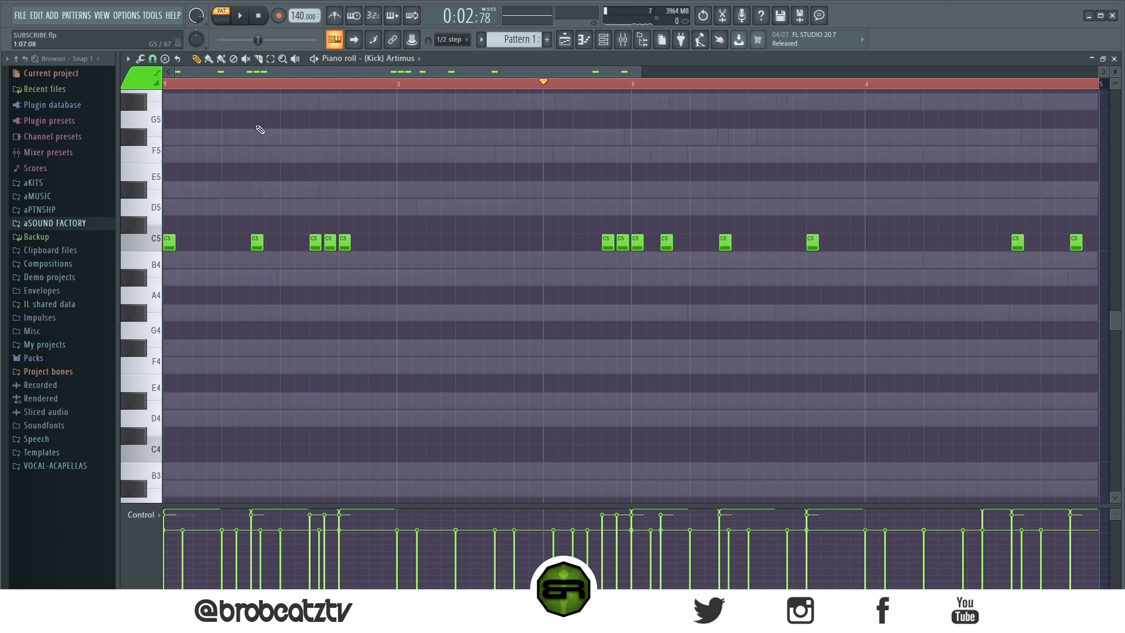
drag(248, 84, 144, 116)
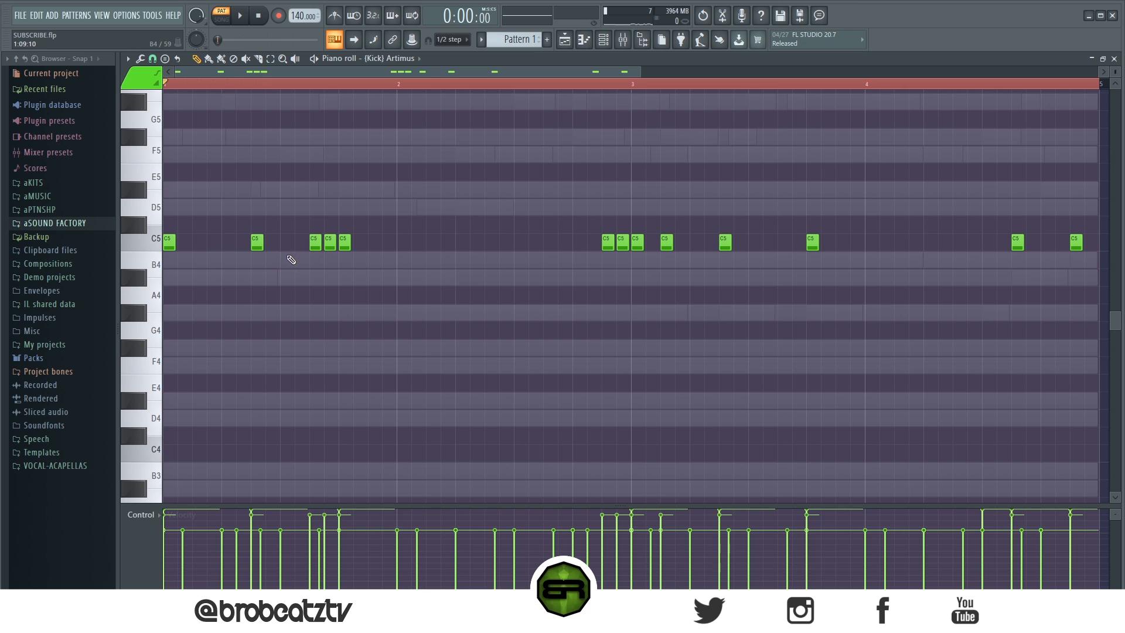
key(space)
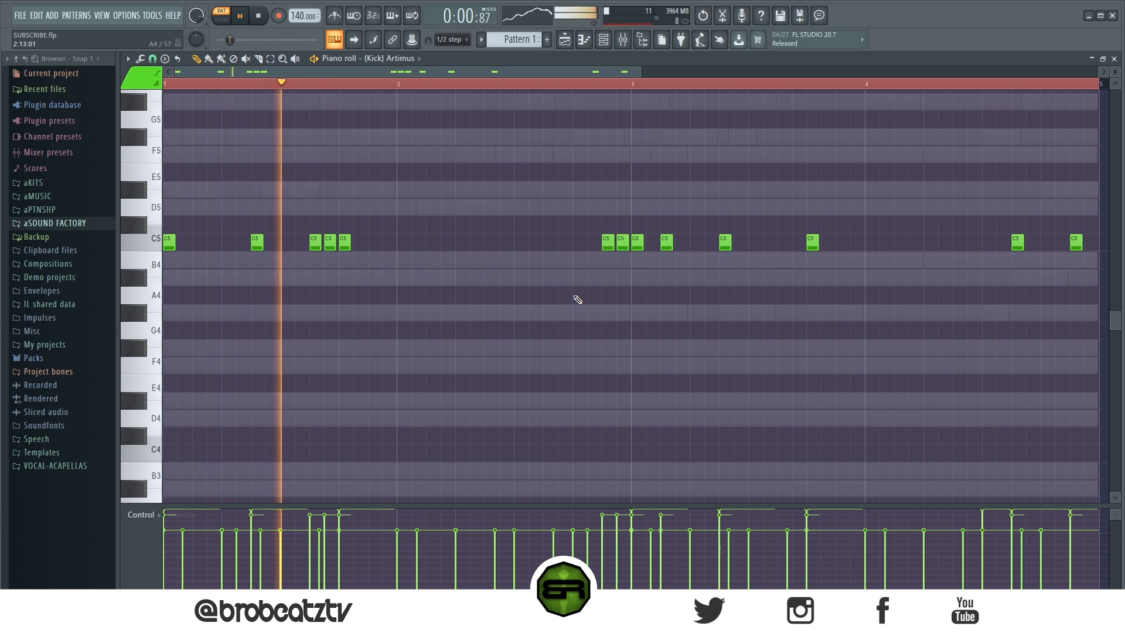
key(space)
Delete the two extra kicks in bar 1, the two before bar 3, the one half a beat into bar 3, and bar 4's last kick
right_click(315, 242)
right_click(330, 242)
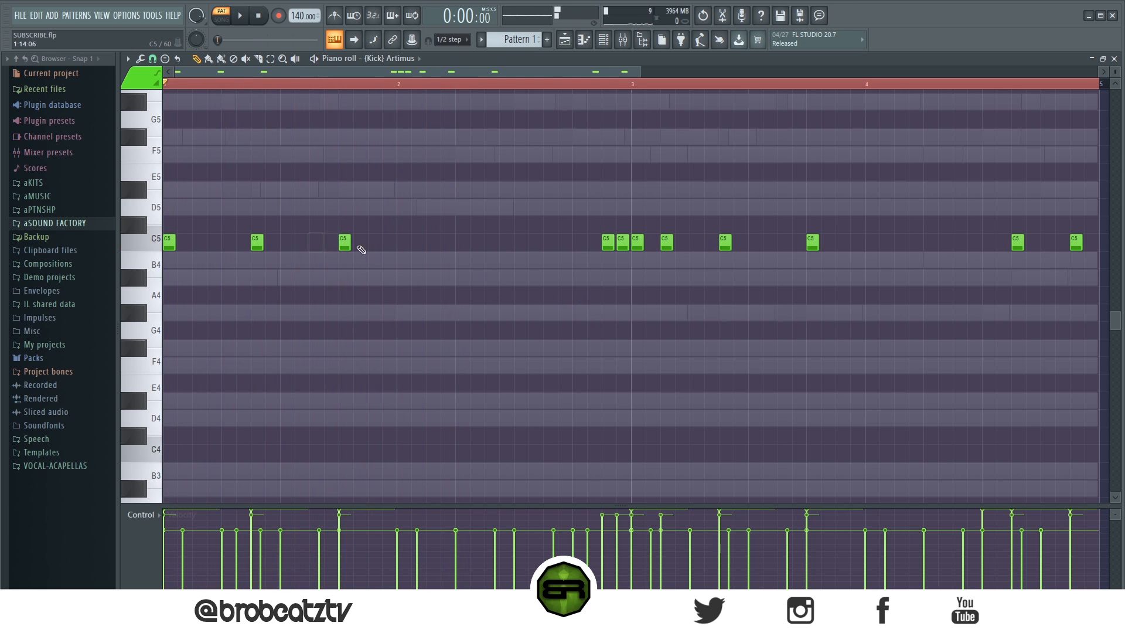
right_click(620, 243)
right_click(608, 242)
right_click(666, 242)
right_click(1076, 241)
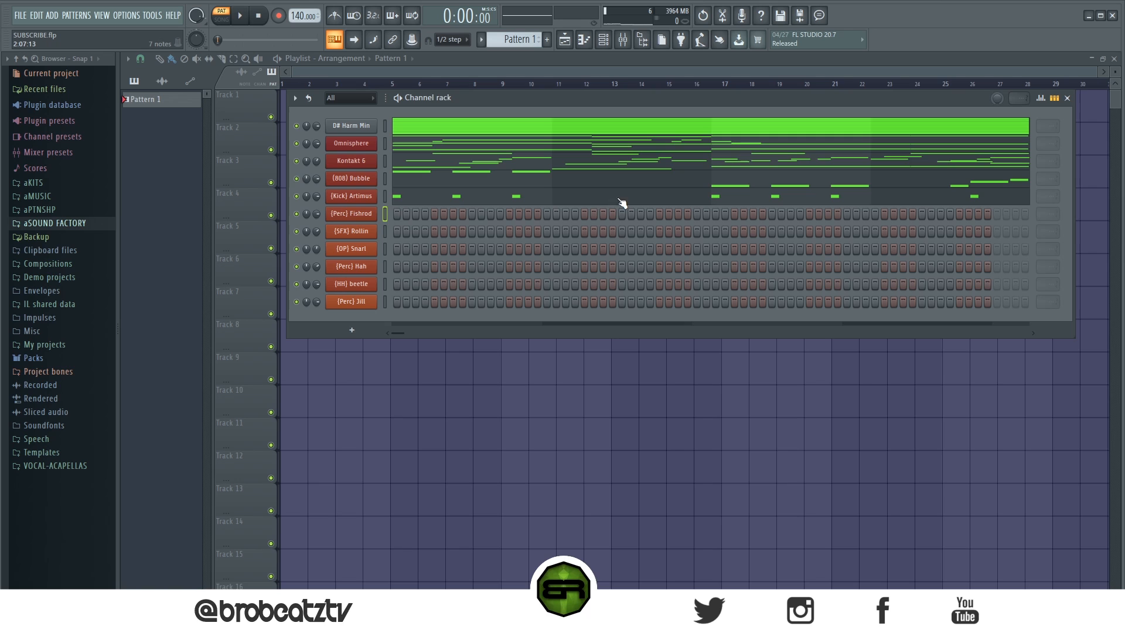
Open the (Perc) Fishrod channel's piano roll and set the grid snap to Beat
right_click(359, 213)
click(399, 218)
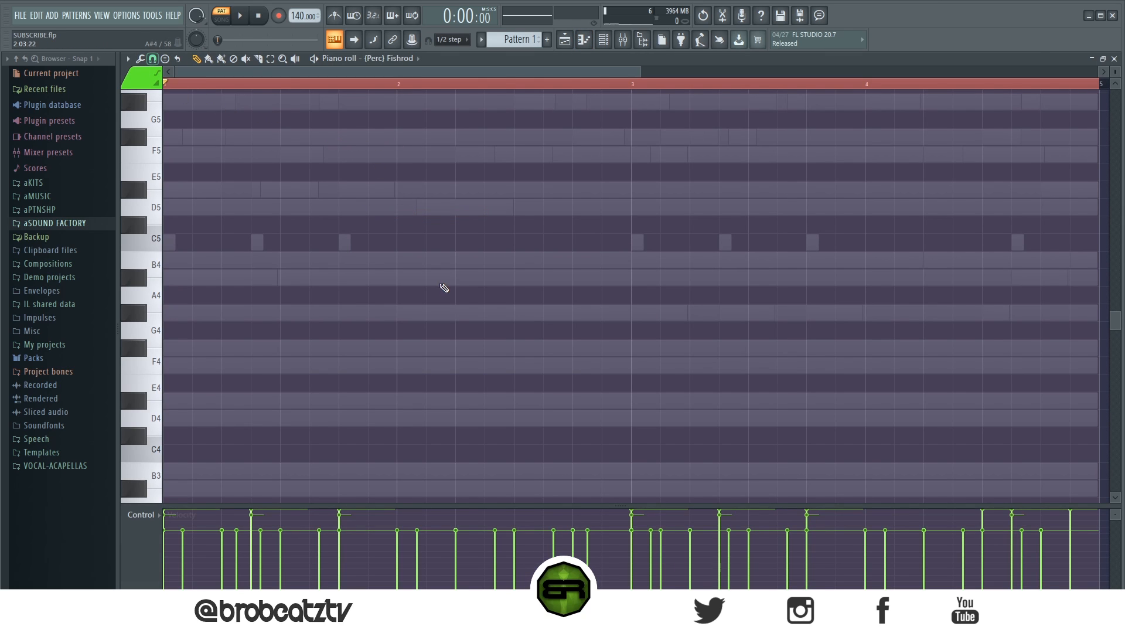
click(153, 58)
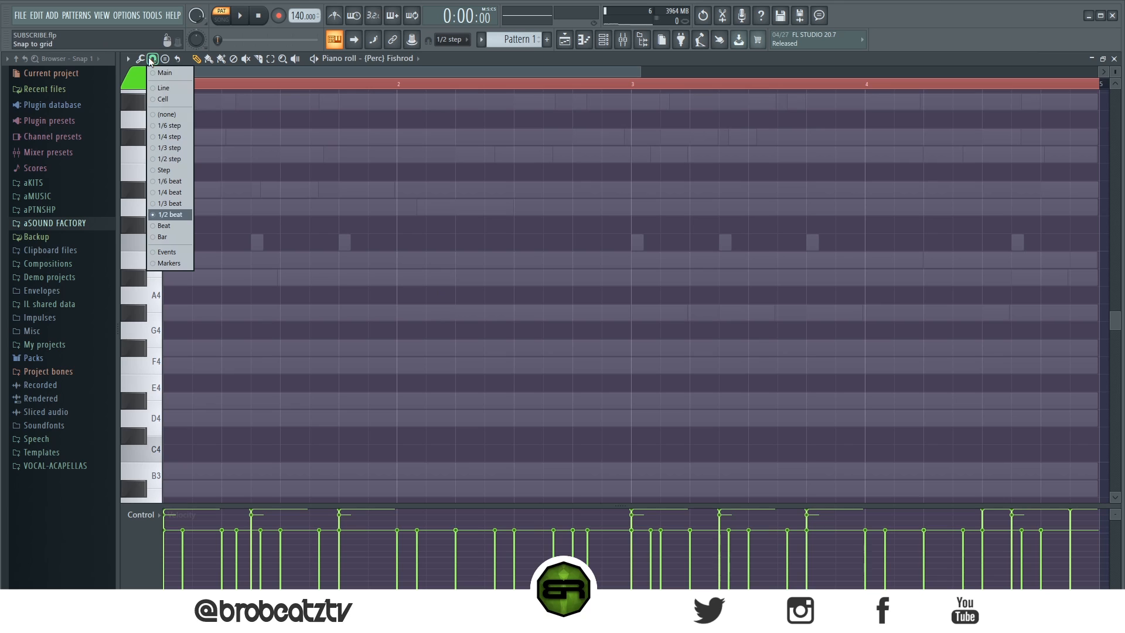
click(170, 226)
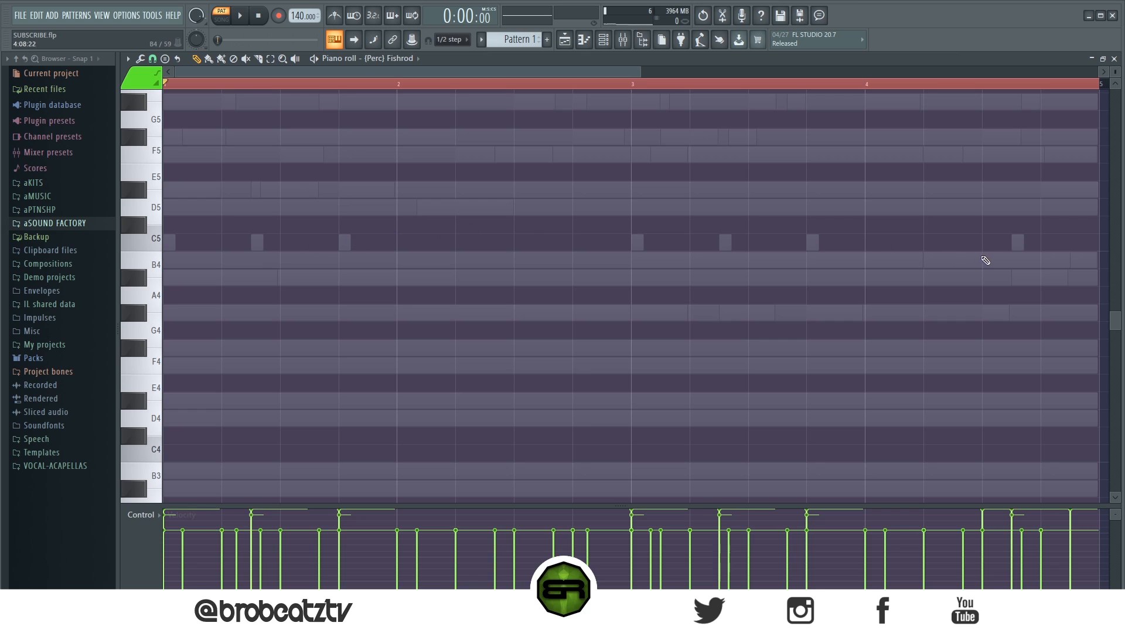
Place a C5 note about a quarter beat long on beat 3 of each of the four bars and play the pattern
click(282, 243)
drag(284, 249, 294, 247)
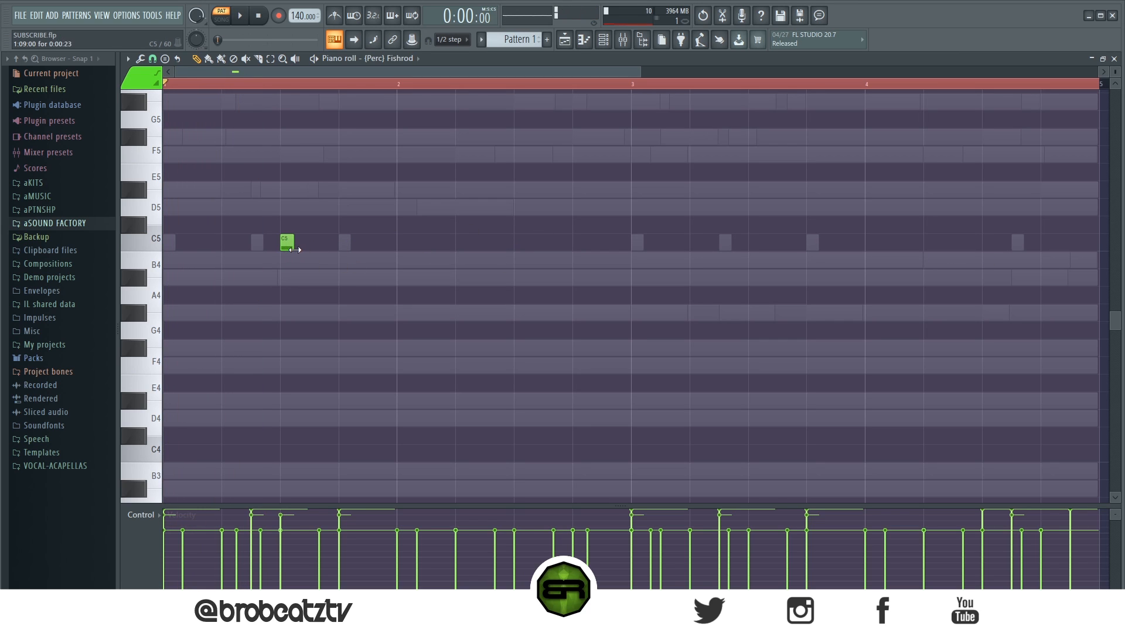
key(space)
click(519, 242)
click(755, 242)
click(989, 242)
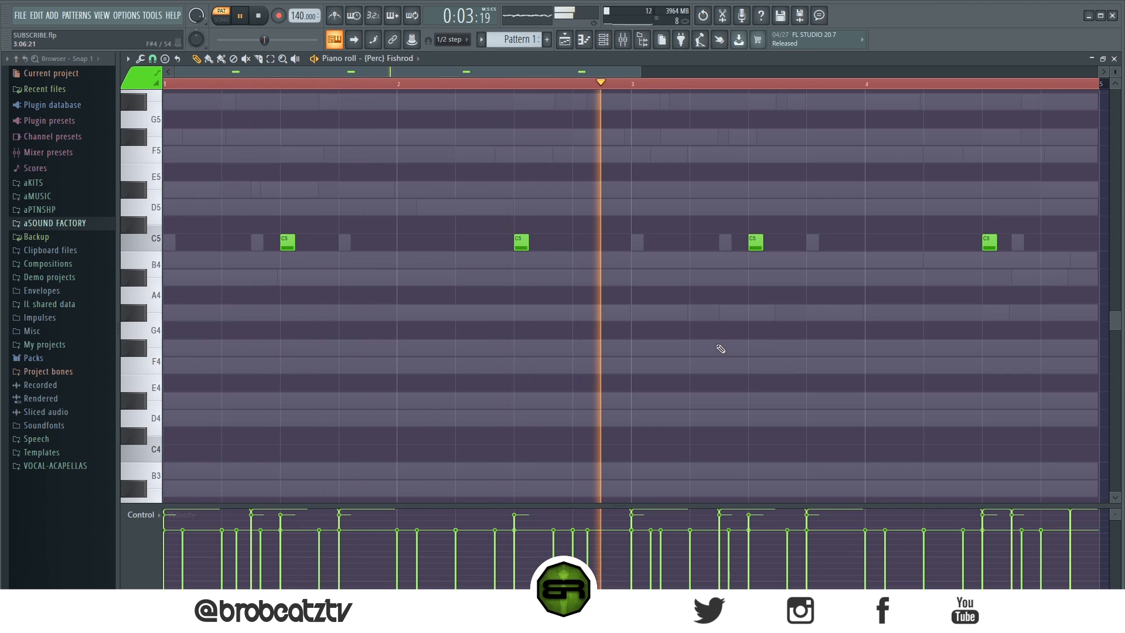
key(space)
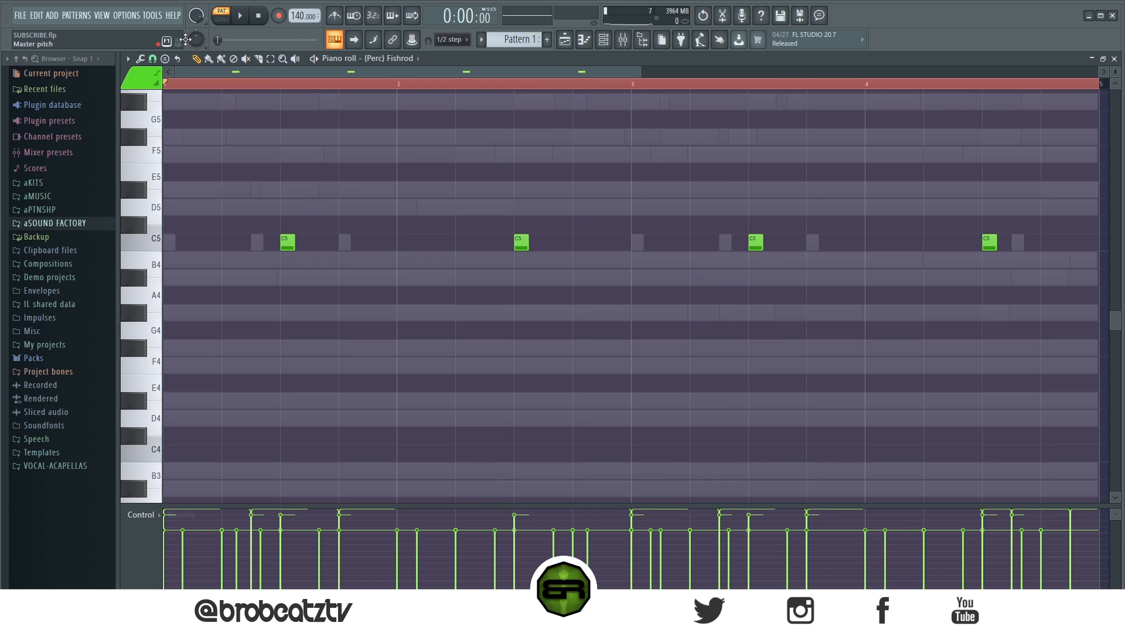
Try 1/2 beat snap with extra C5 notes half a beat before bar 2 and half a beat into bars 2, 3 and 4
click(152, 59)
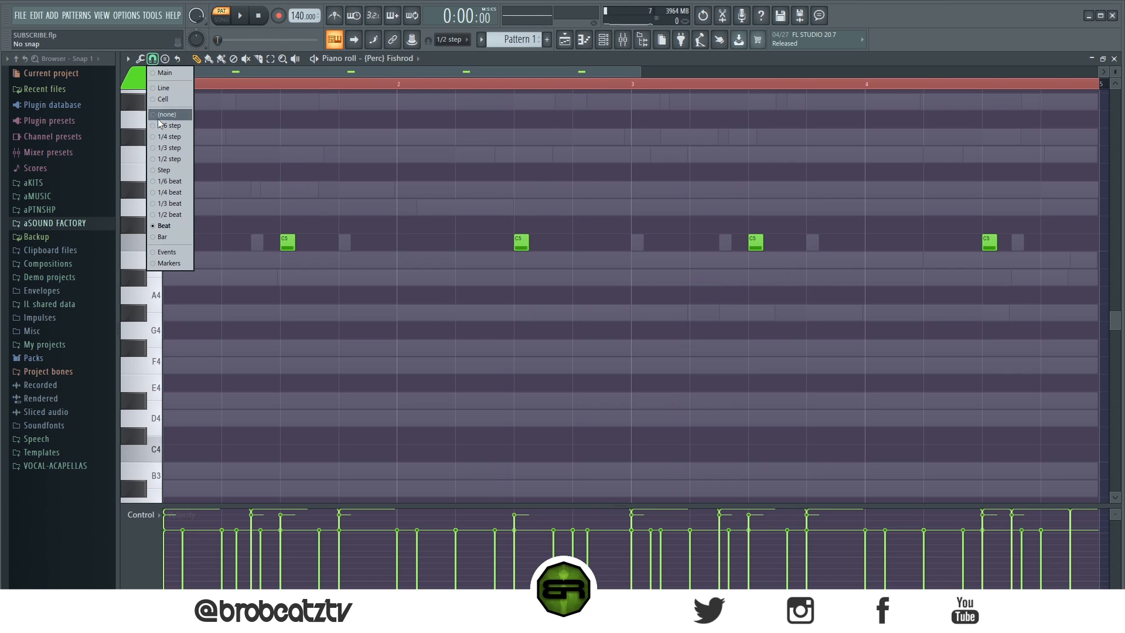
click(161, 214)
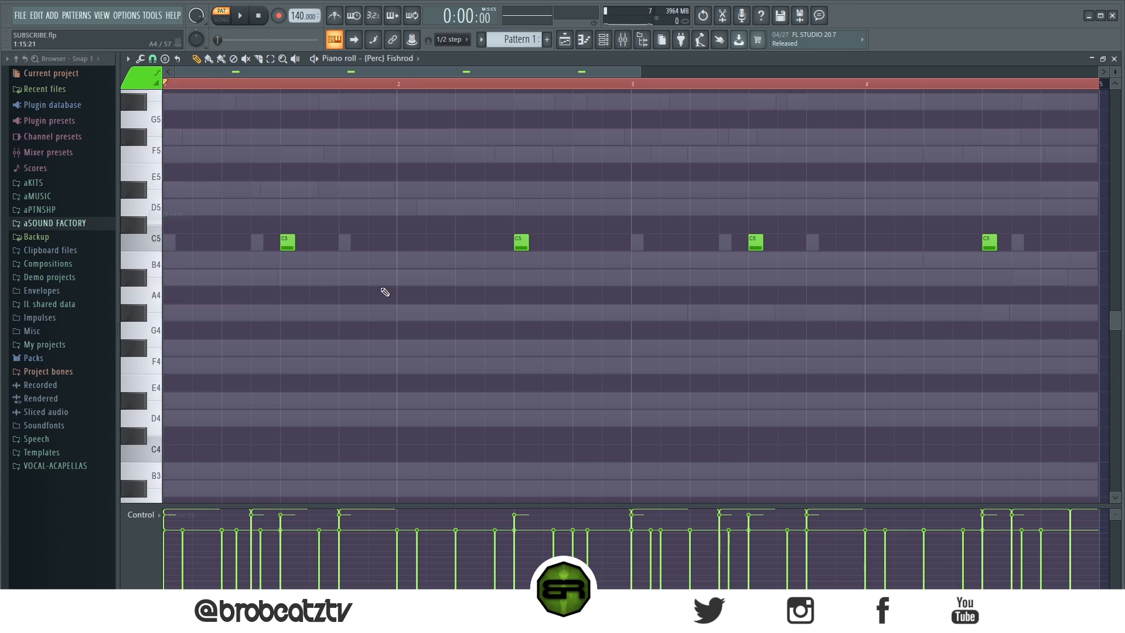
click(373, 244)
click(433, 243)
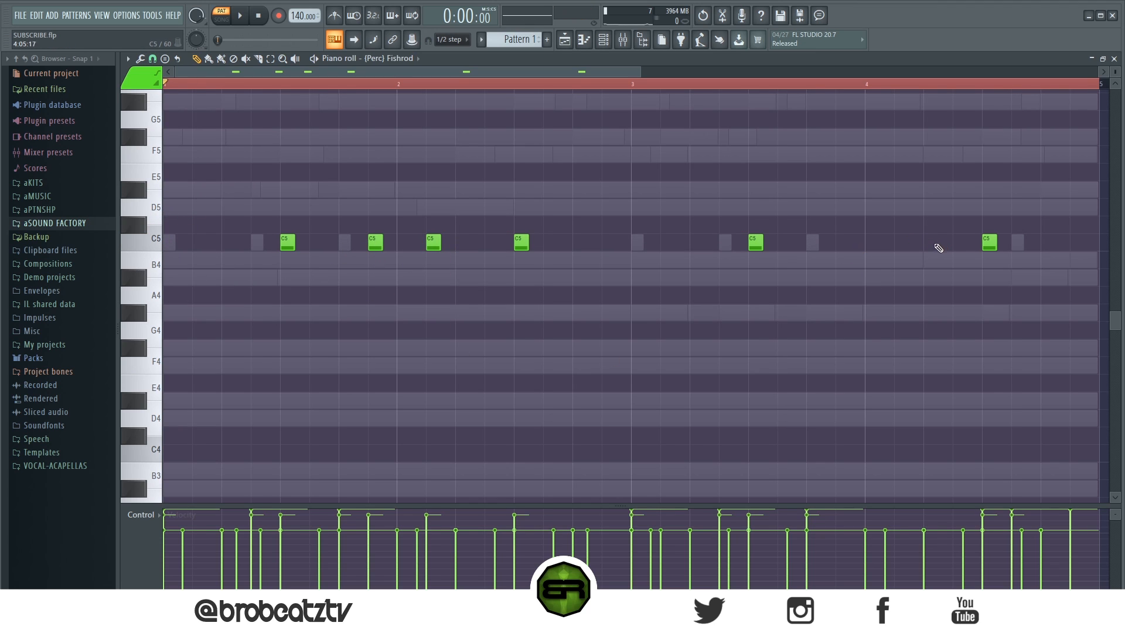
click(901, 248)
key(space)
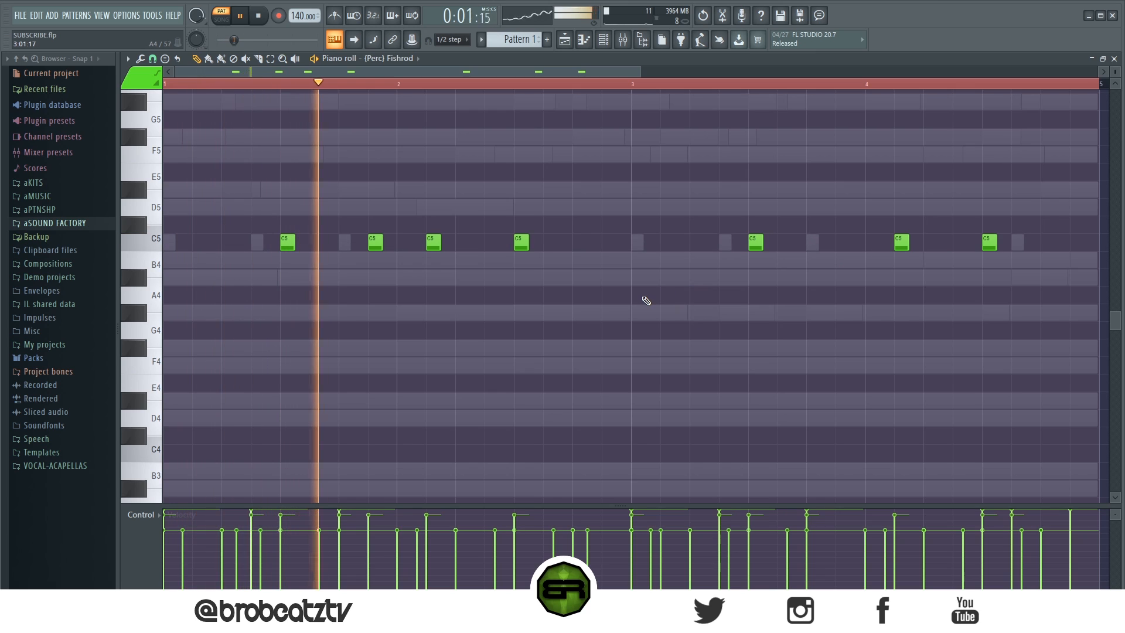
click(667, 243)
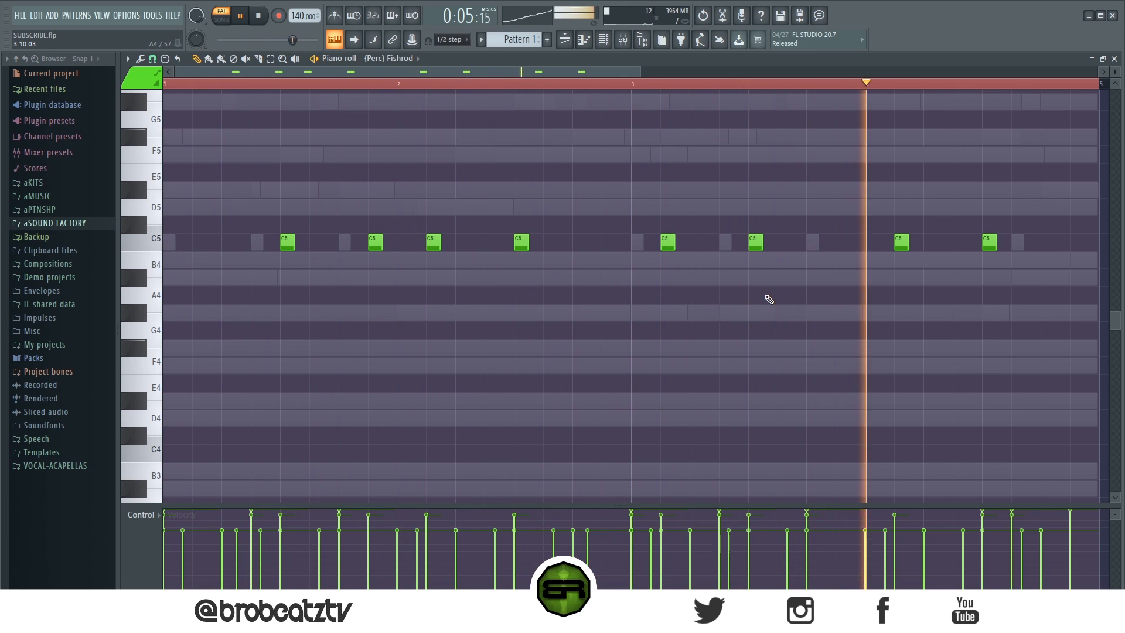
Stop playback and delete the extra percussion notes, keeping only the beat 3 hit in each bar
click(902, 244)
right_click(903, 246)
key(space)
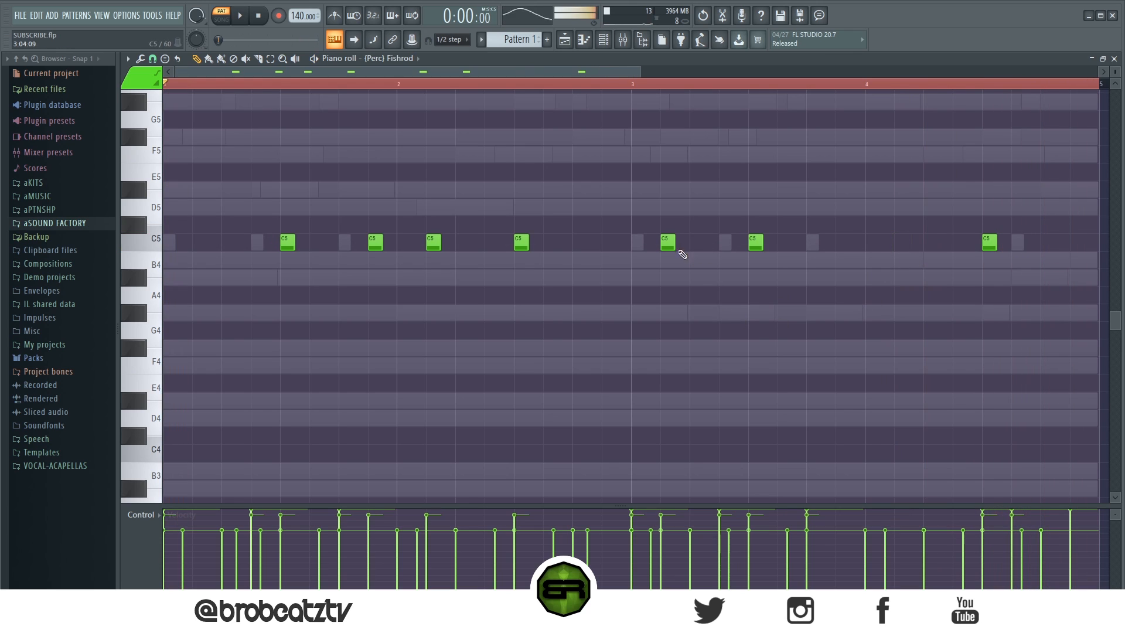
right_click(667, 245)
right_click(435, 245)
right_click(375, 243)
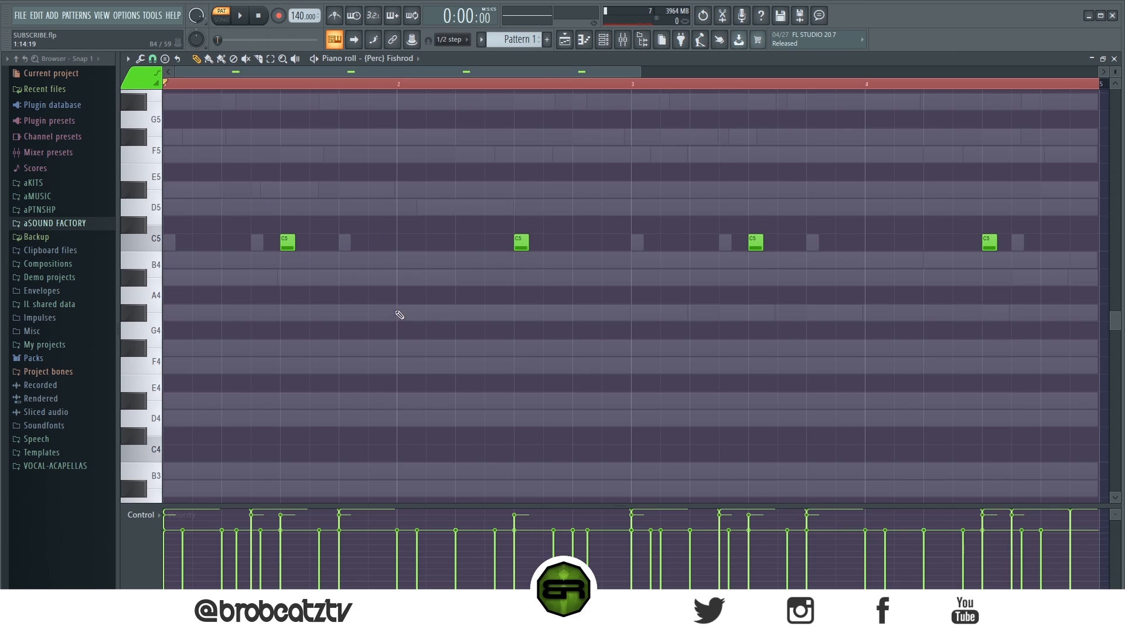
Set the piano roll's grid snap to Beat and show the channel rack
click(152, 58)
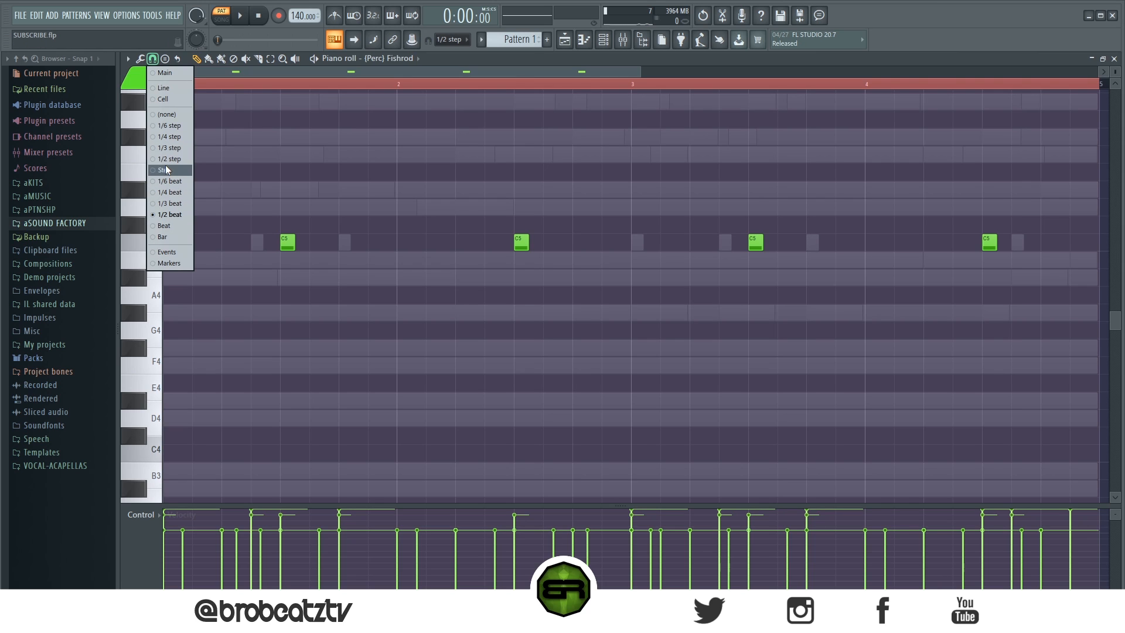
click(160, 224)
click(604, 41)
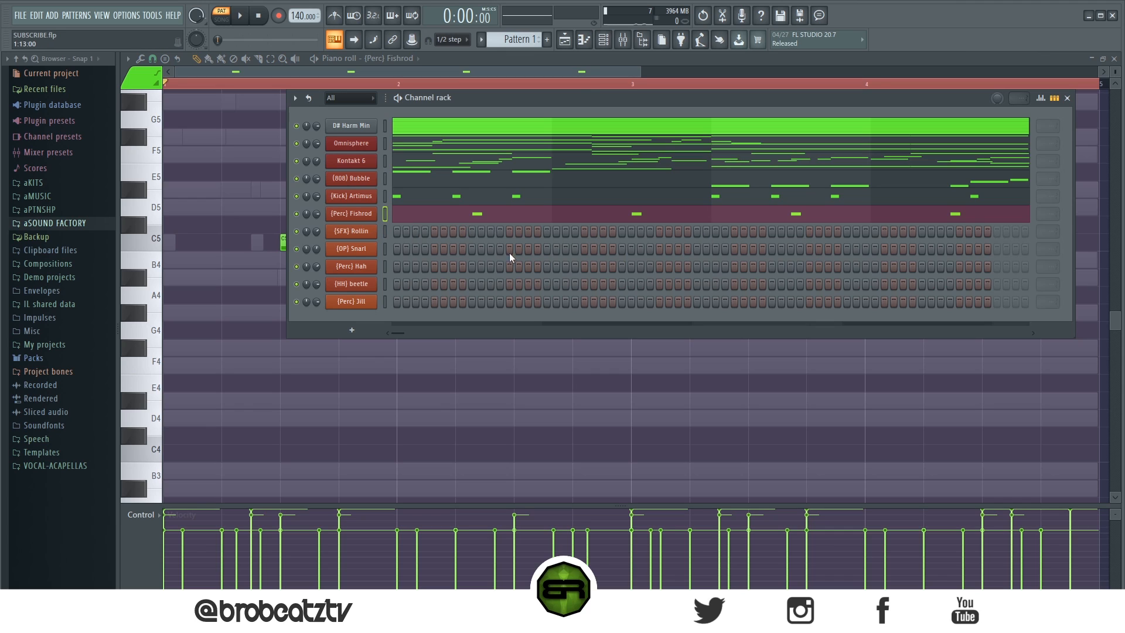
Place an (OP) Snarl hit on step 5, clear the trial hits on Snarl steps 17 and 21 and (SFX) Rollin step 13, and play the pattern
click(434, 248)
click(507, 233)
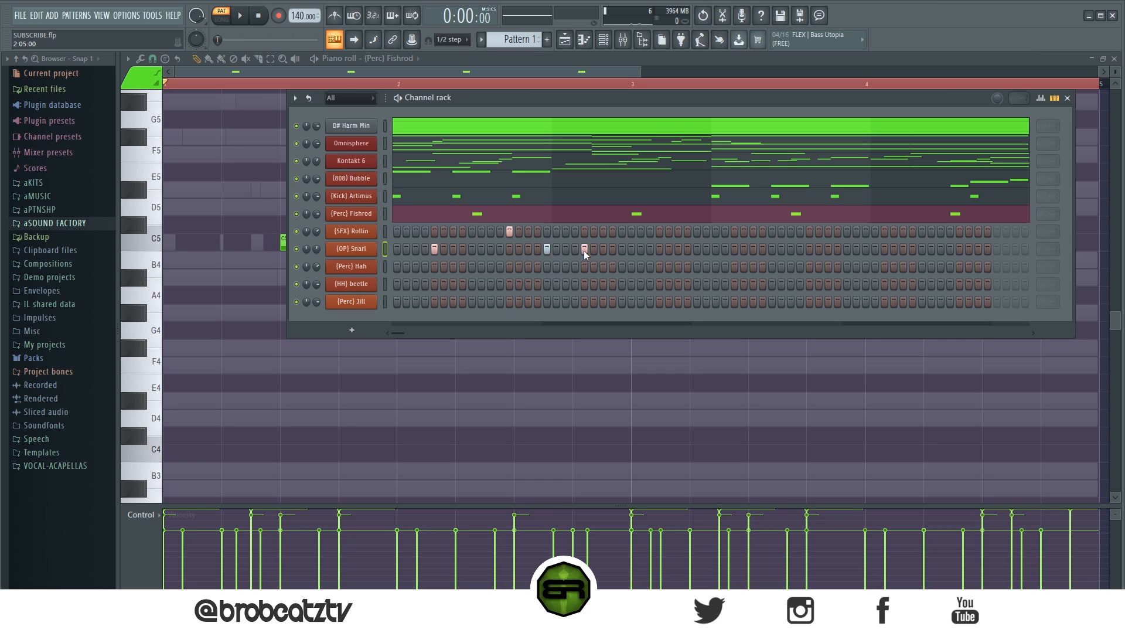
right_click(584, 250)
right_click(546, 249)
right_click(509, 237)
key(space)
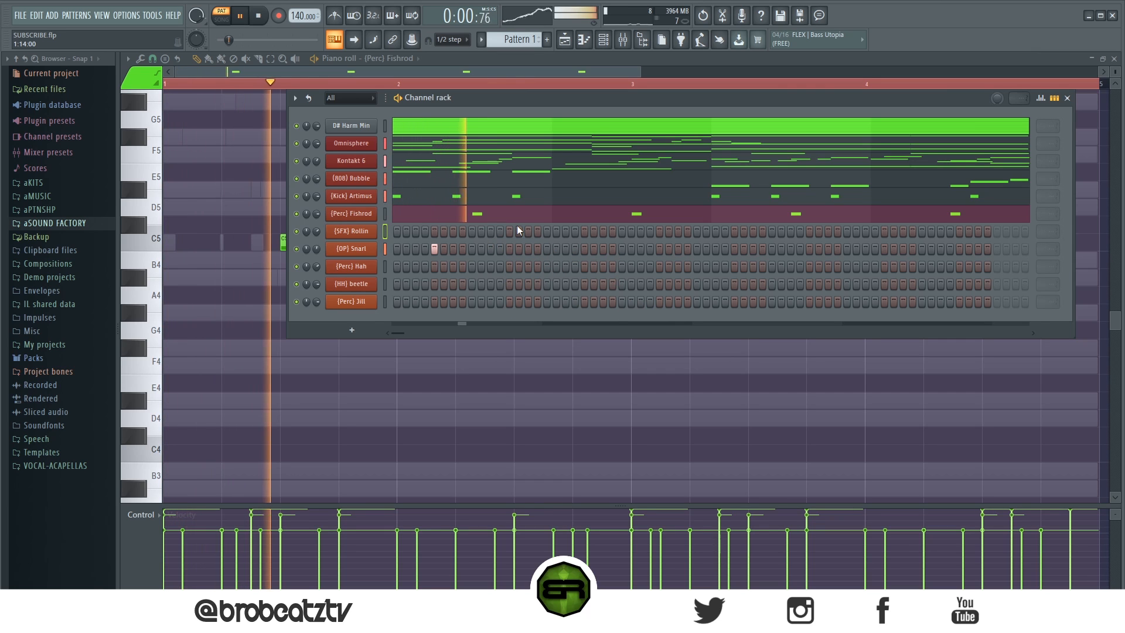
Add (SFX) Rollin hits on steps 29 and 61, (Perc) Hah on steps 13 and 45, and (OP) Snarl on step 61 while auditioning the pattern
click(659, 232)
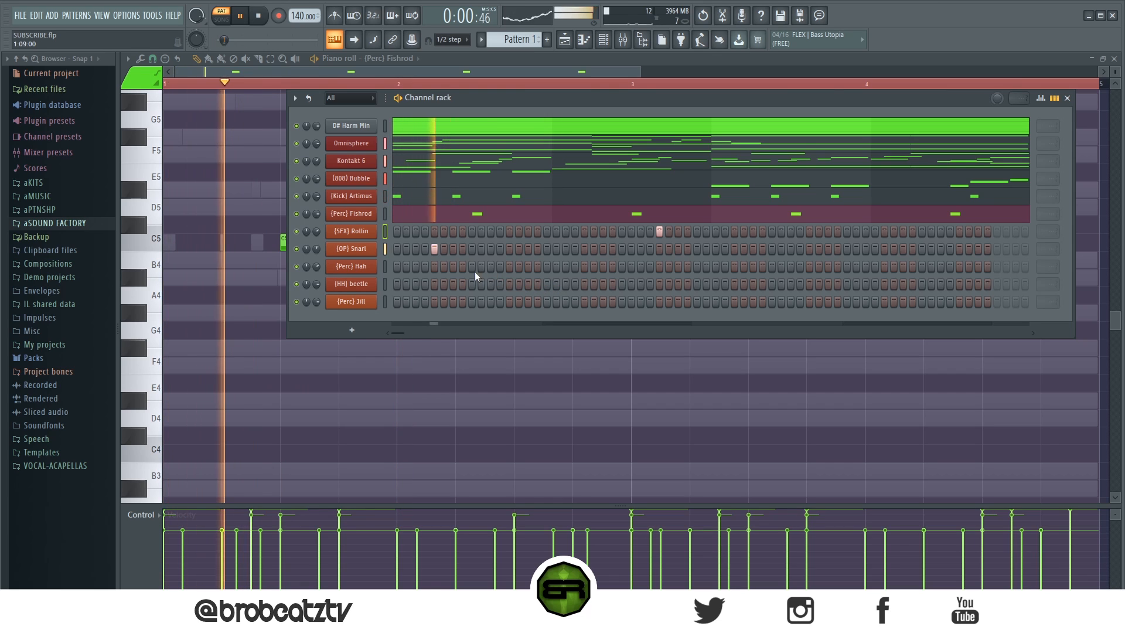
click(509, 266)
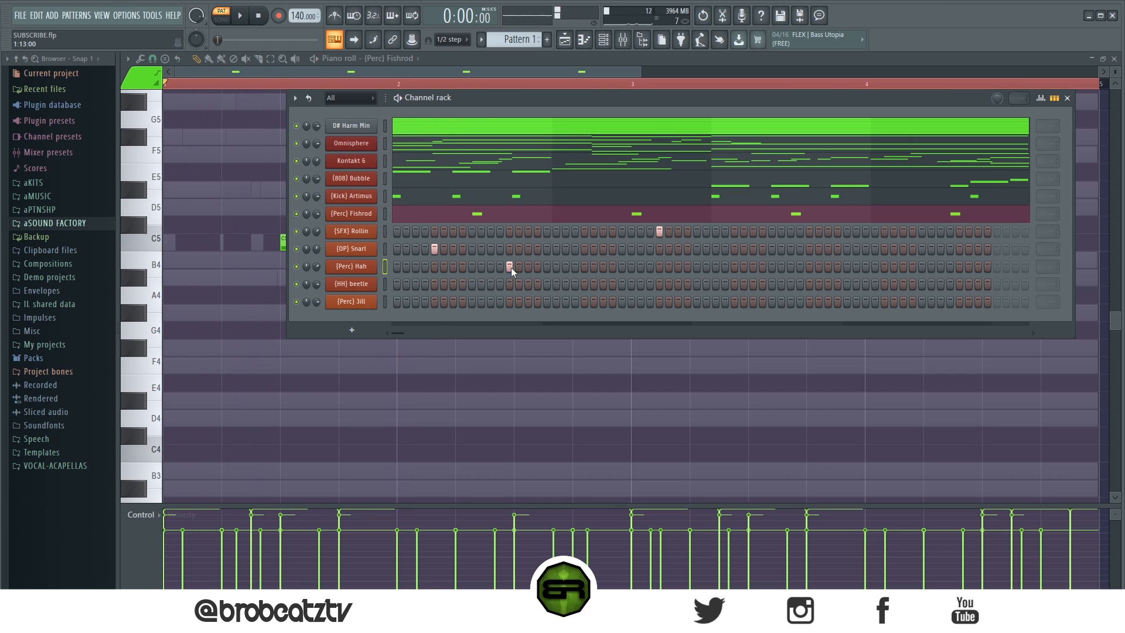
click(810, 266)
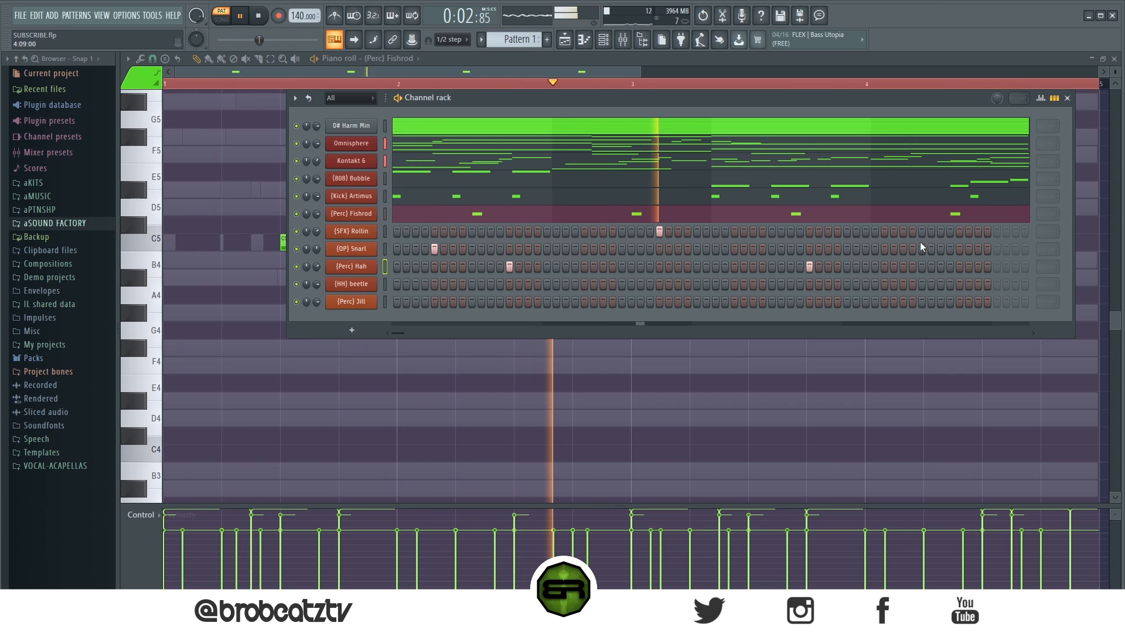
click(958, 231)
click(959, 249)
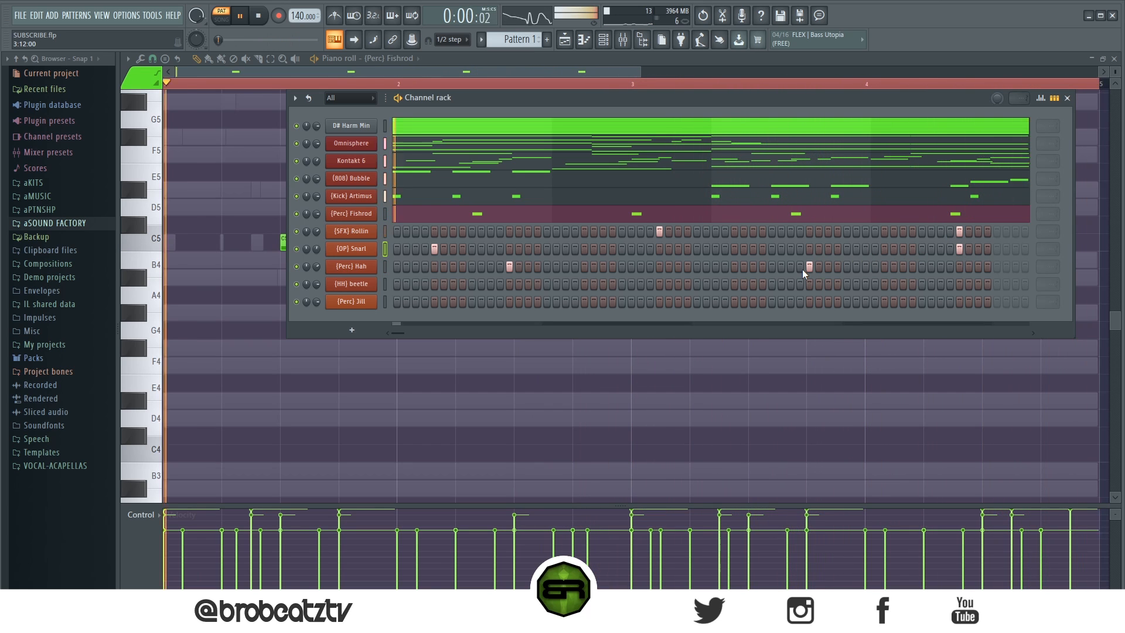
key(space)
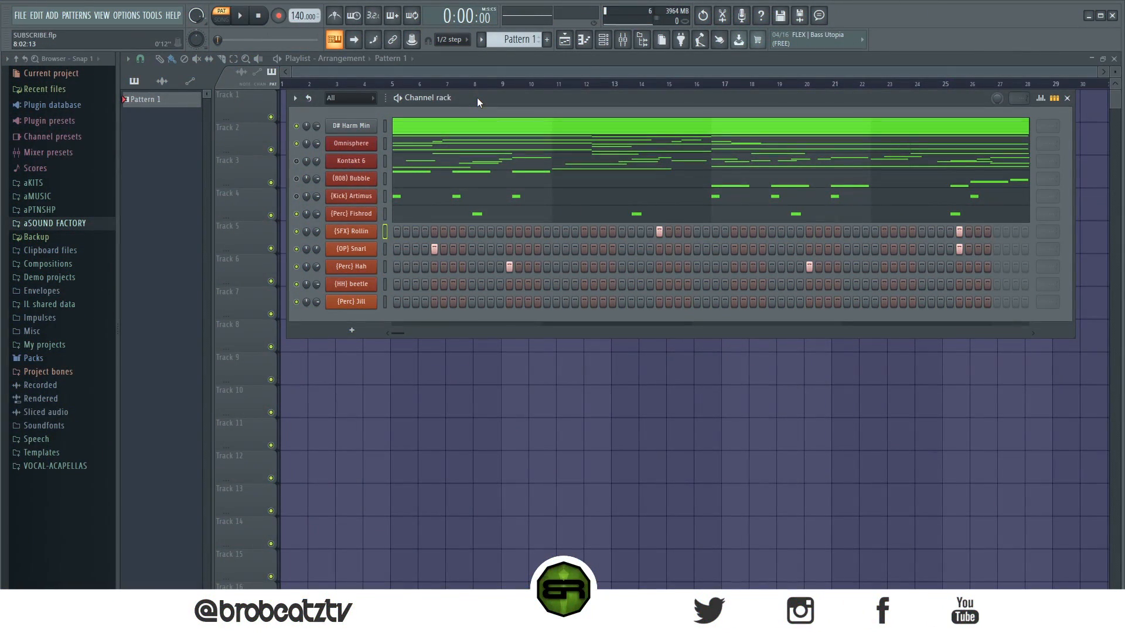
Open the (HH) beetle channel's piano roll and set the grid snap to 1/4 beat
right_click(375, 281)
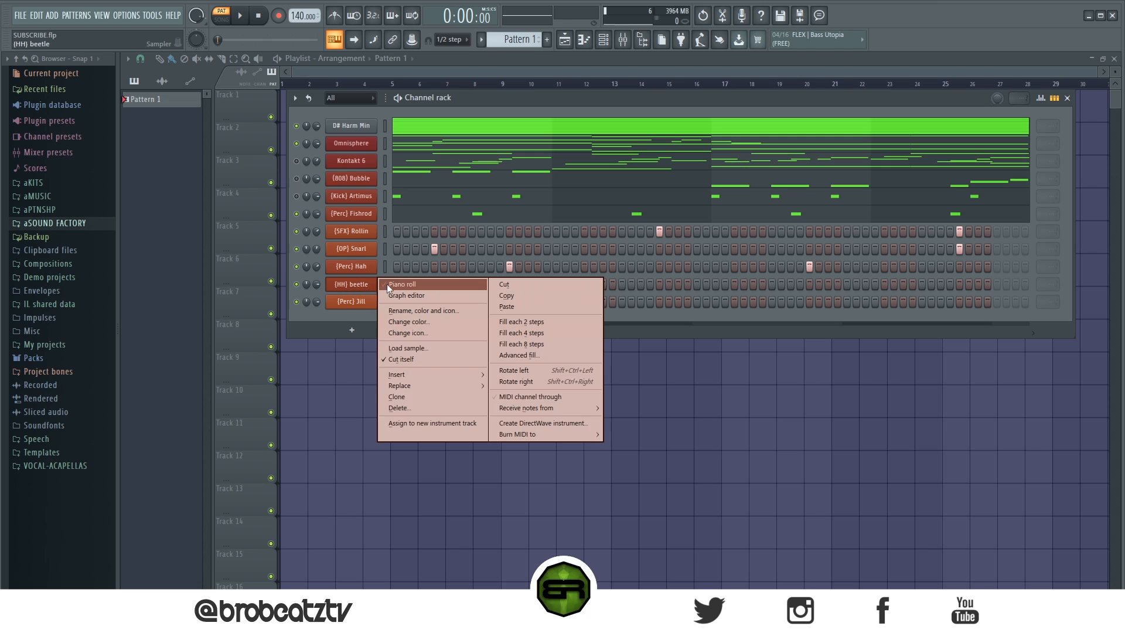
click(387, 283)
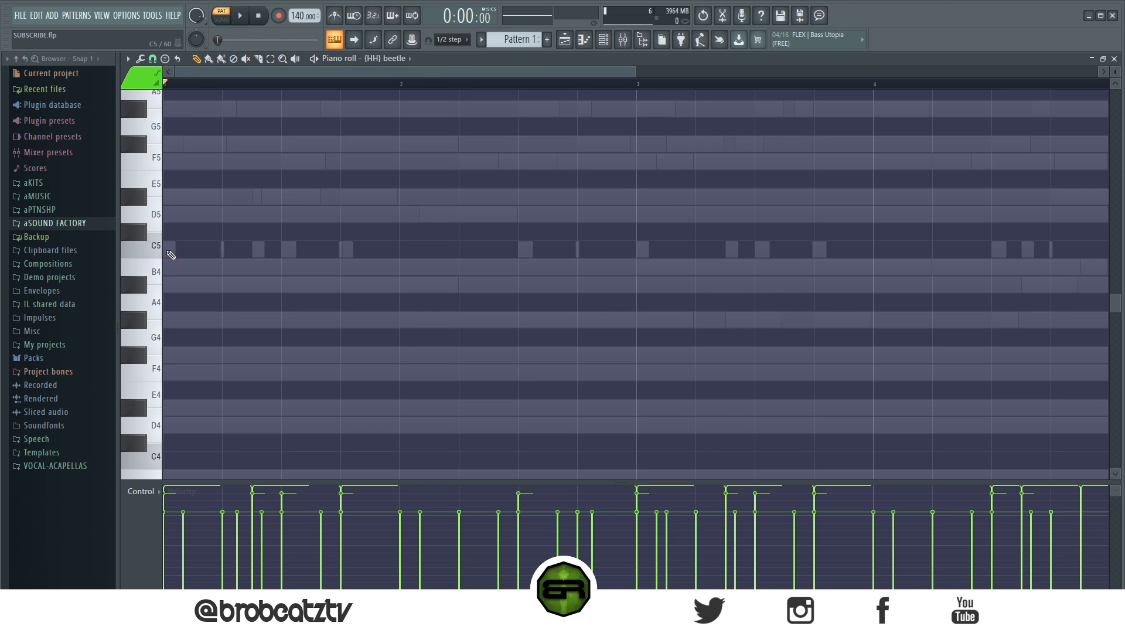
click(152, 59)
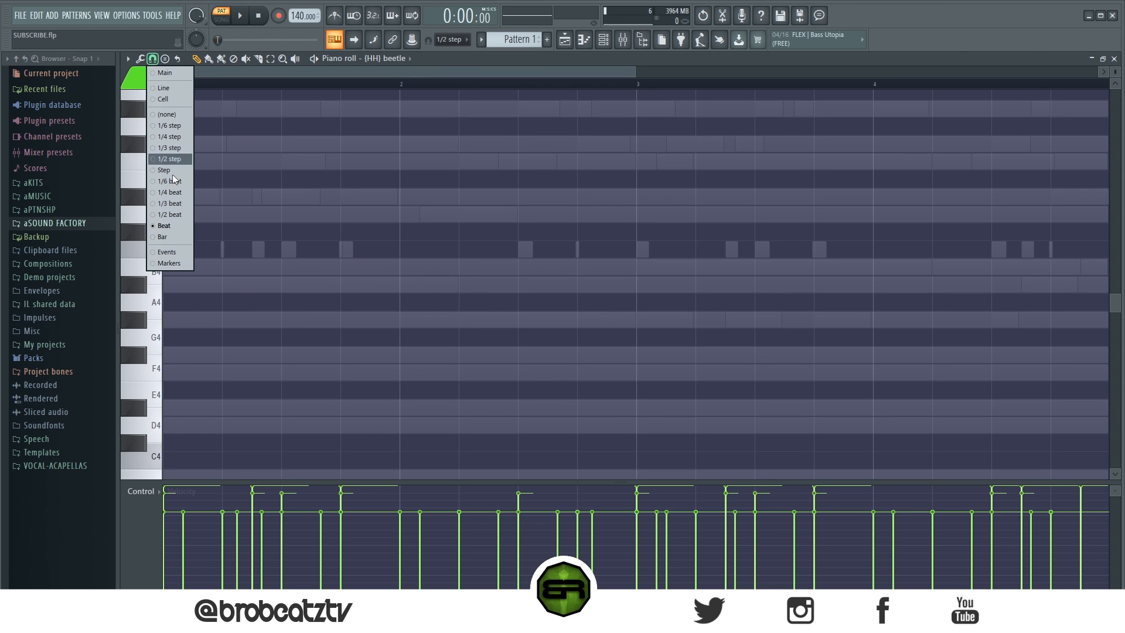
click(149, 193)
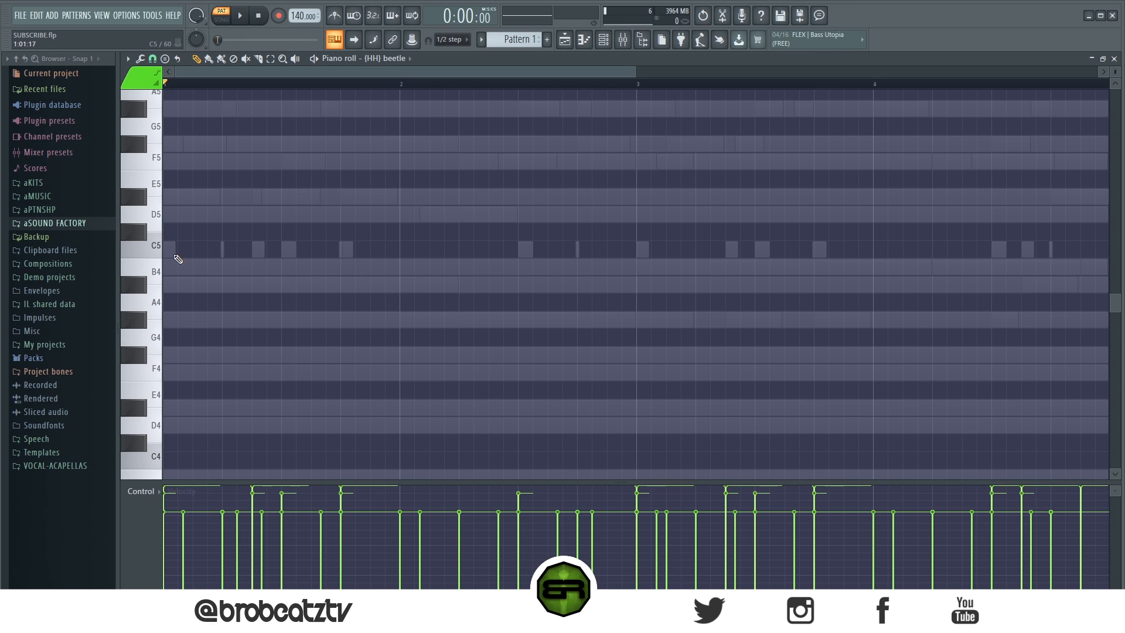
Draw short C5 hi-hat notes on steps 1, 7, 8, 9, 11 and 13 of bar 1 and play them
click(184, 254)
drag(165, 241, 213, 277)
key(space)
click(254, 249)
click(269, 249)
click(283, 249)
click(313, 249)
click(343, 255)
key(ctrl+a)
key(space)
Repeat the bar 1 hi-hats in bar 2 without the step 1 hit, copy both bars into bars 3 and 4, and play the pattern
drag(165, 255, 415, 253)
key(ctrl+a)
drag(165, 252, 633, 282)
click(625, 314)
key(space)
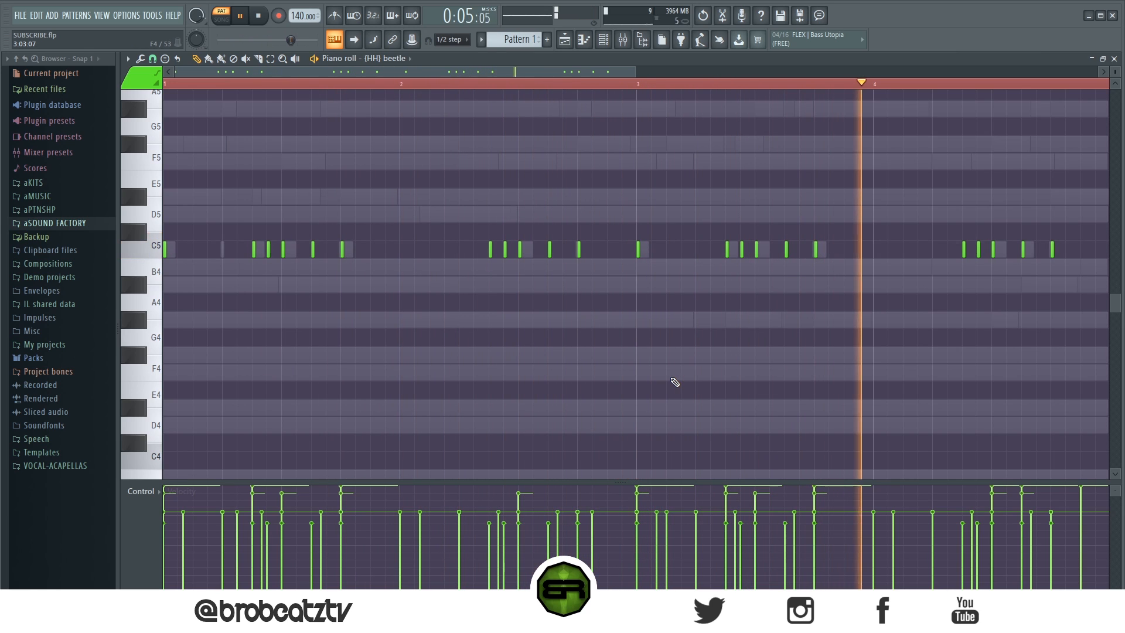
key(space)
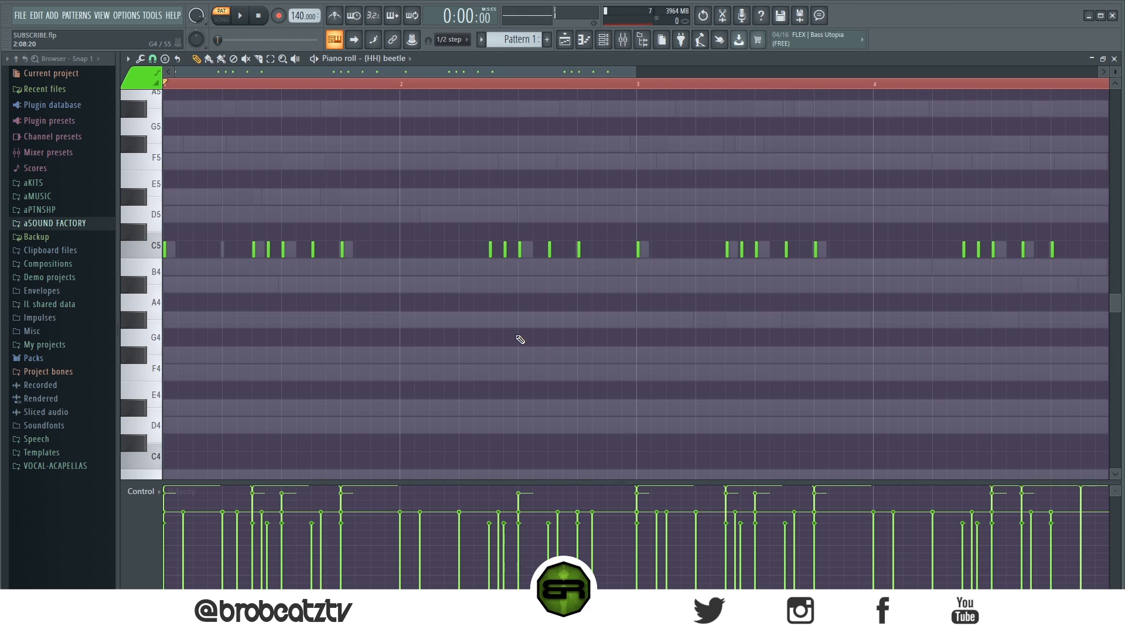
Set the piano roll's grid snap to 1/6 step and place a D#5 hi-hat note on beat 2 of bar 1
click(152, 59)
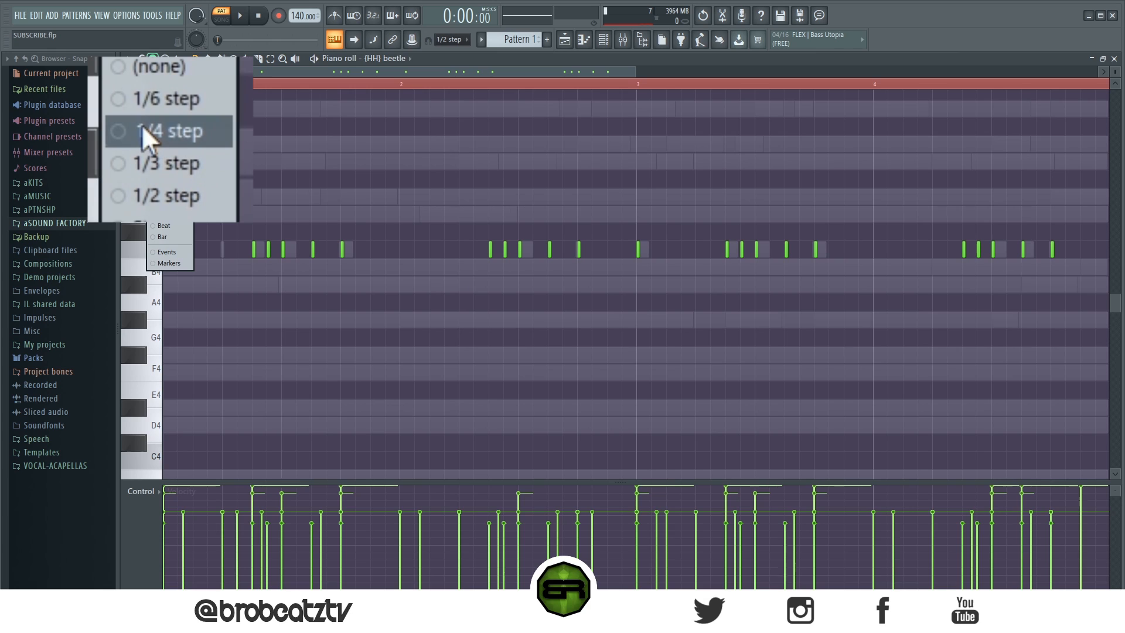
click(162, 129)
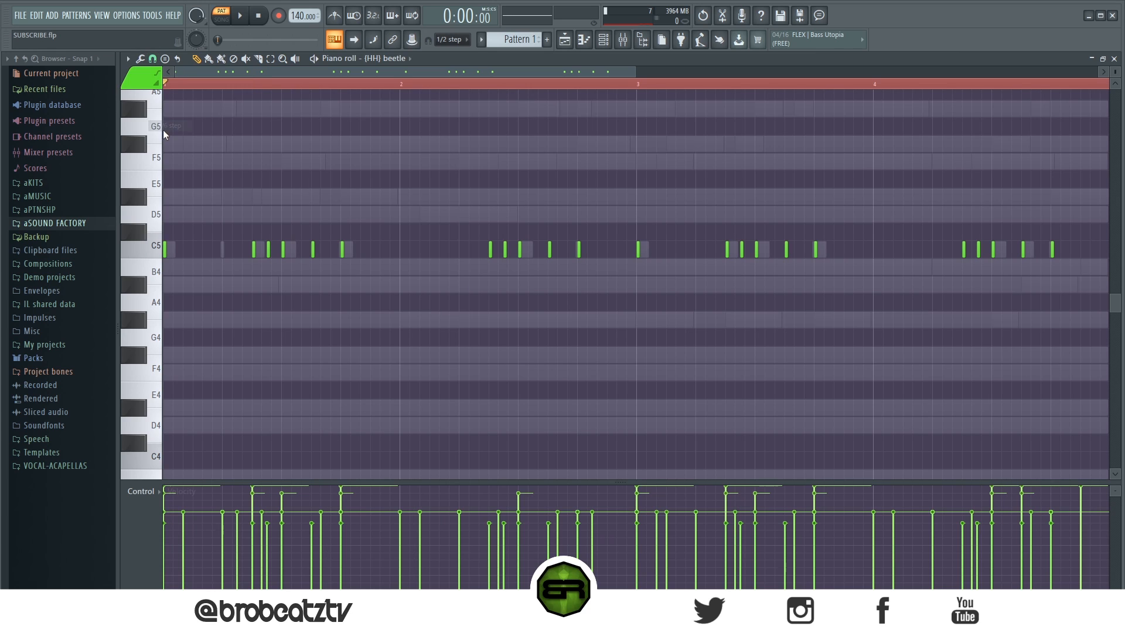
click(140, 58)
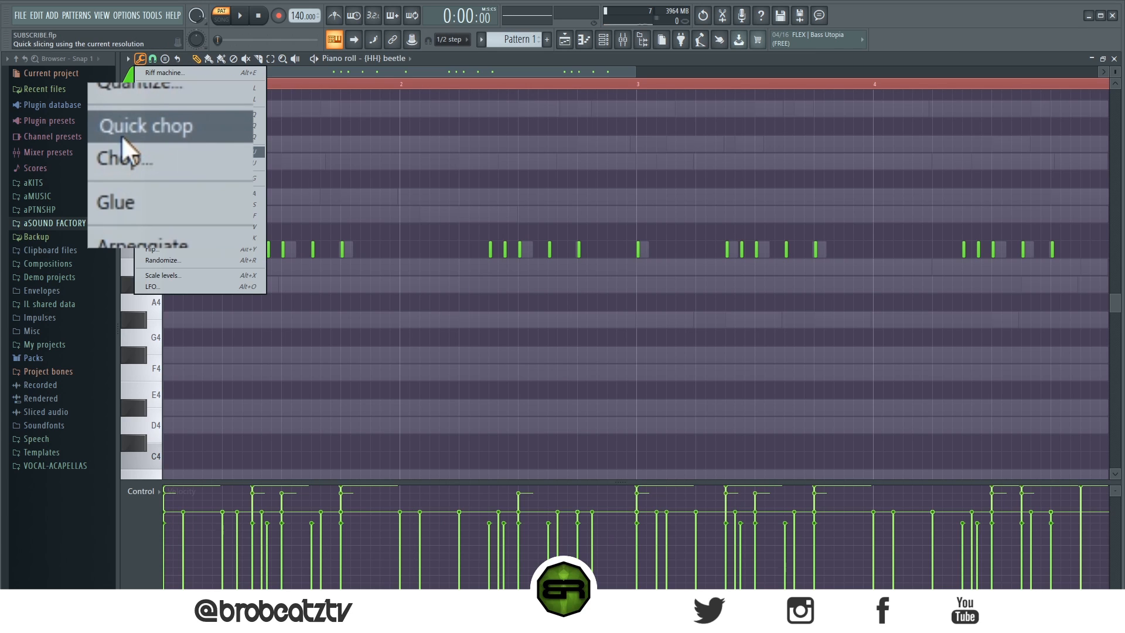
click(381, 166)
click(342, 197)
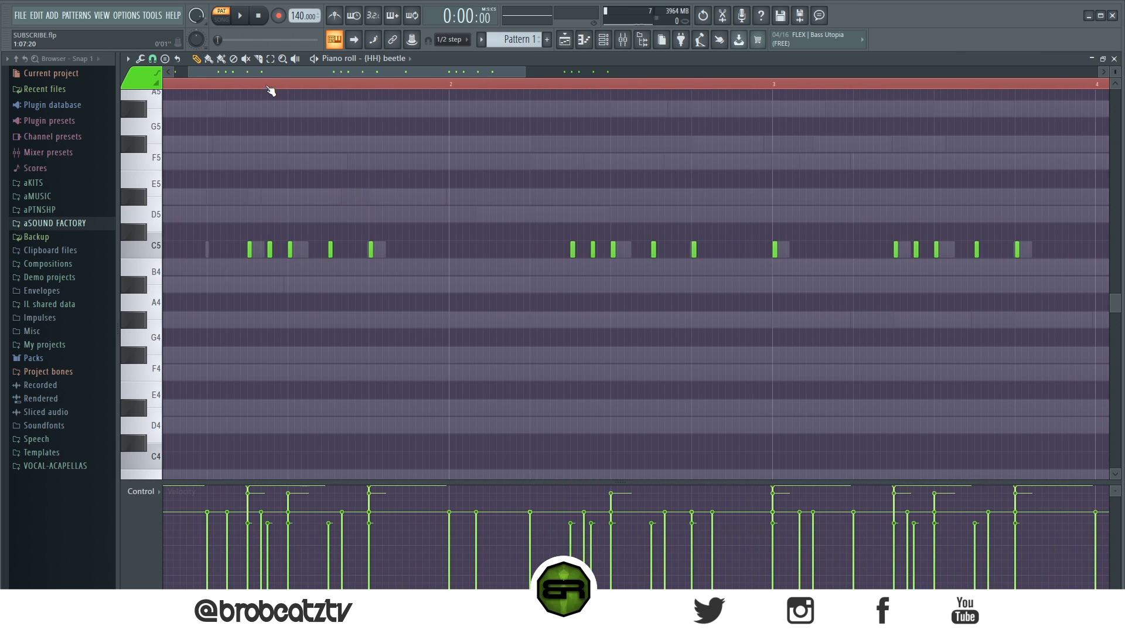
scroll(205, 80, up, 2)
scroll(253, 76, up, 3)
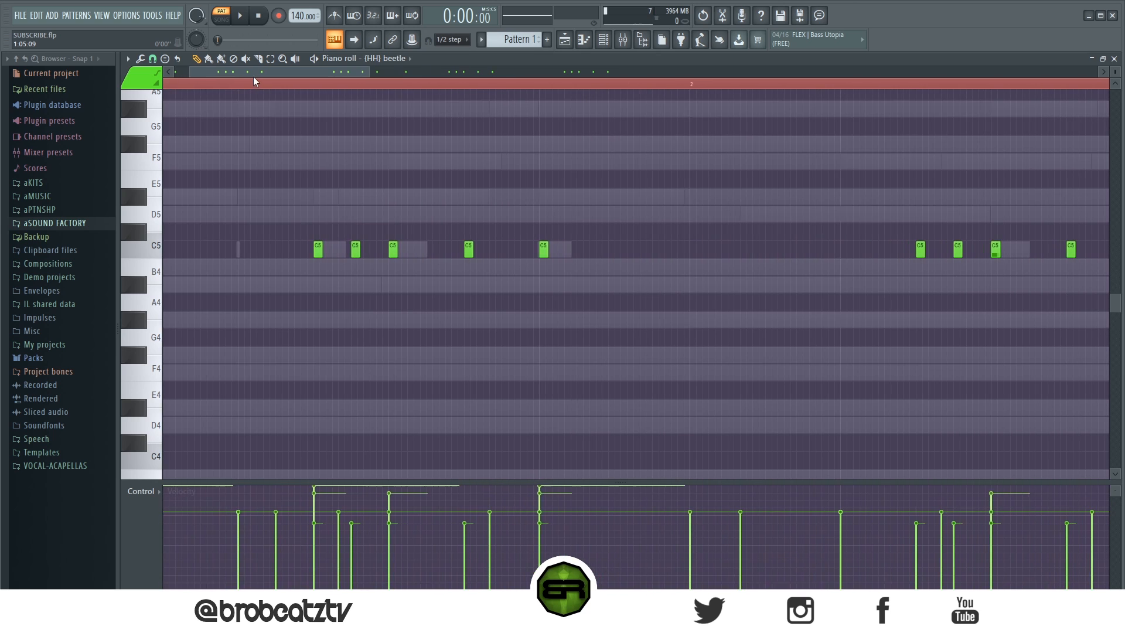
click(318, 197)
click(324, 214)
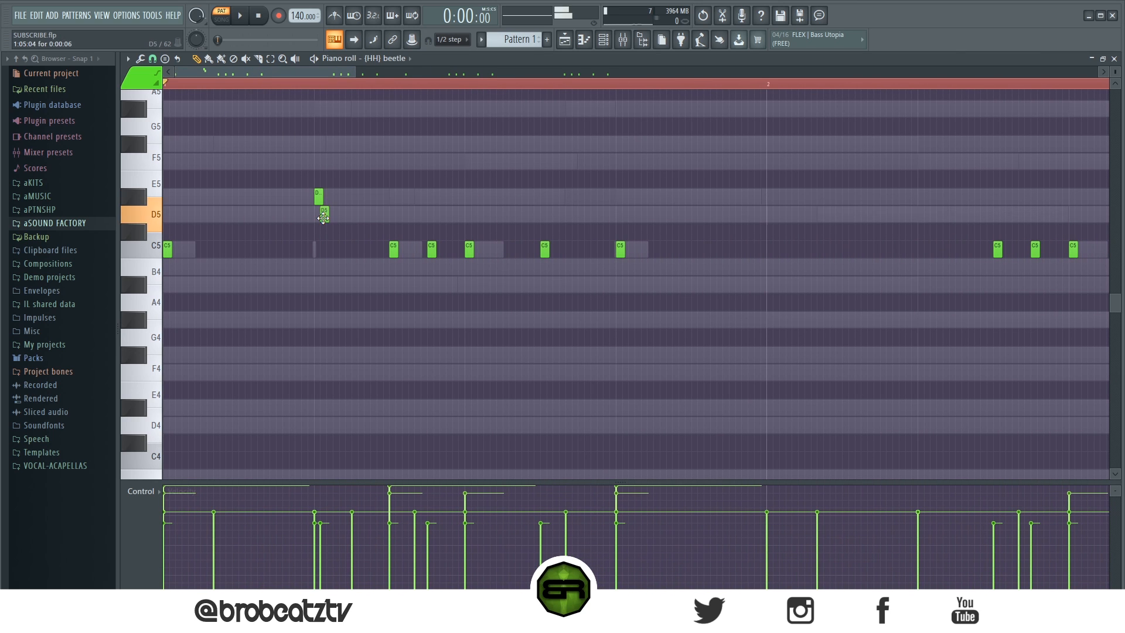
click(344, 337)
click(349, 373)
click(362, 390)
click(363, 320)
click(368, 337)
right_click(343, 338)
right_click(368, 338)
right_click(363, 320)
right_click(362, 390)
right_click(349, 372)
right_click(324, 215)
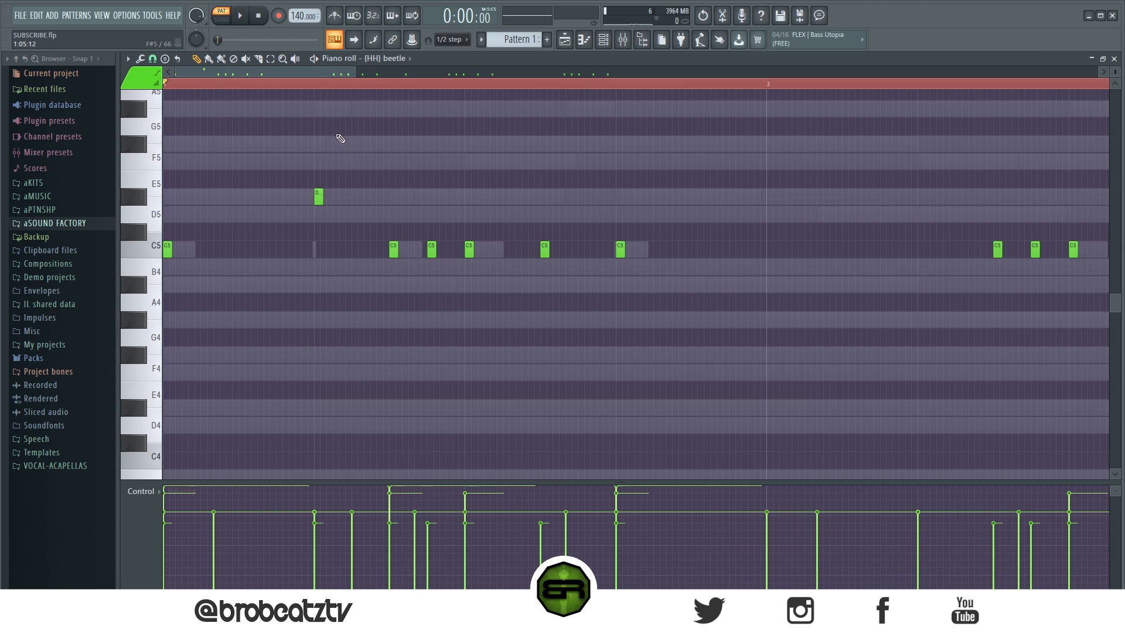
Shorten the D#5 note on beat 2, add two more D#5 notes after it at 1/6-step spacing, and play the roll
scroll(314, 76, up, 2)
drag(381, 199, 375, 200)
click(383, 197)
click(393, 197)
key(space)
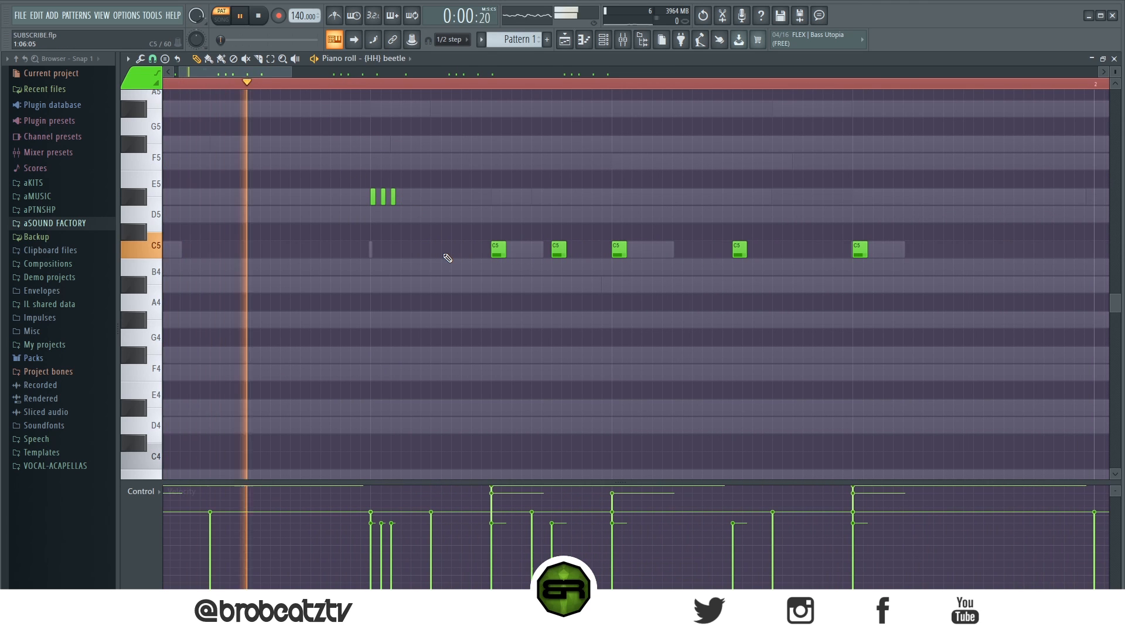
Delete the middle D#5 note and add one after the last, spacing the three-note roll at 1/3 step, and play it
key(space)
right_click(384, 197)
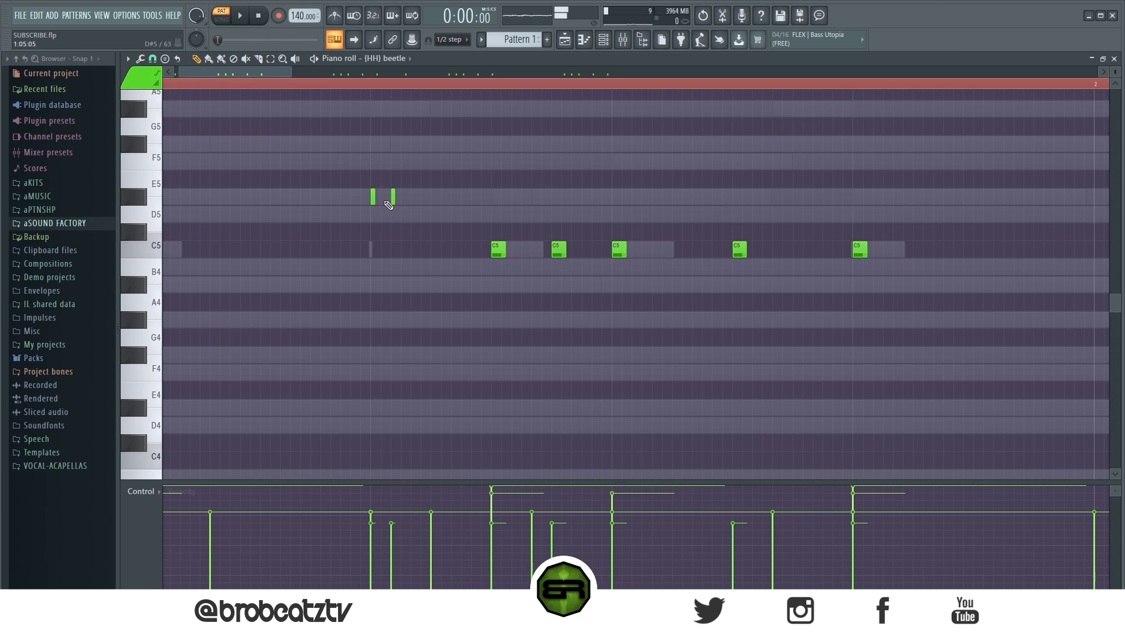
click(413, 198)
key(space)
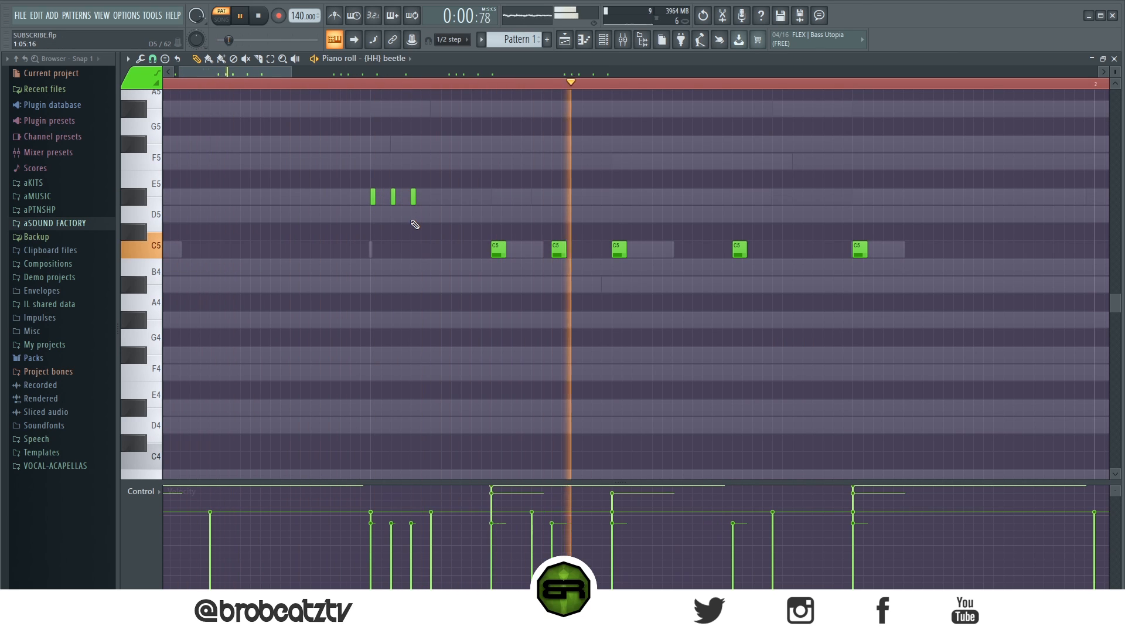
key(space)
Enlarge the control lane slightly, lower the velocity of the three D#5 roll notes, and play the result
drag(465, 170, 354, 241)
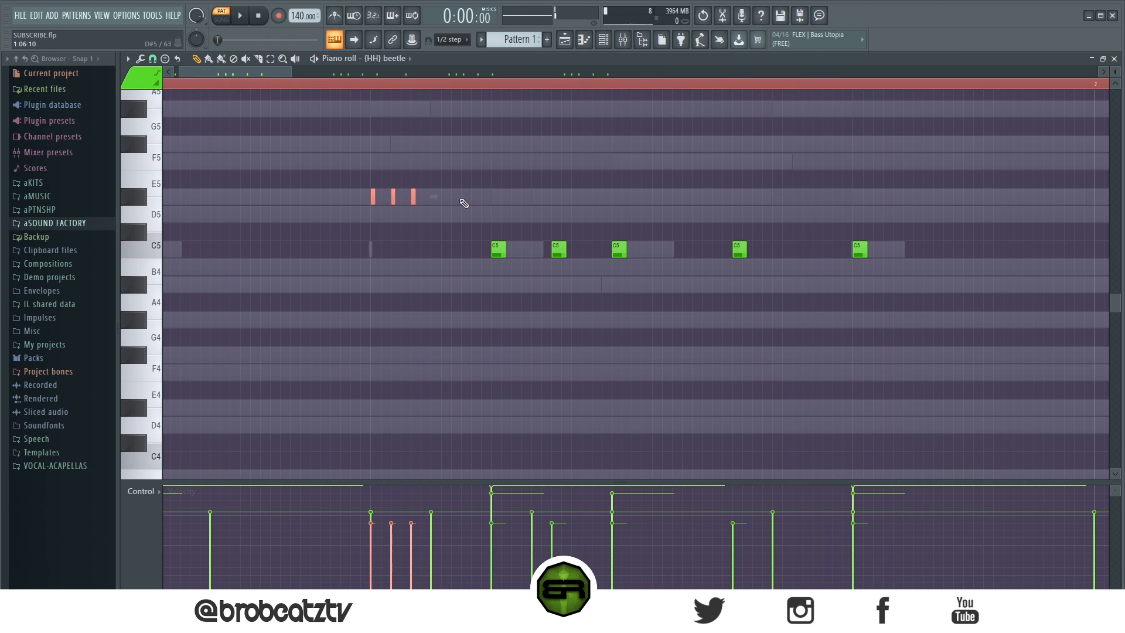
mouse_move(355, 481)
mouse_down()
mouse_move(346, 330)
mouse_move(371, 469)
mouse_up()
click(394, 294)
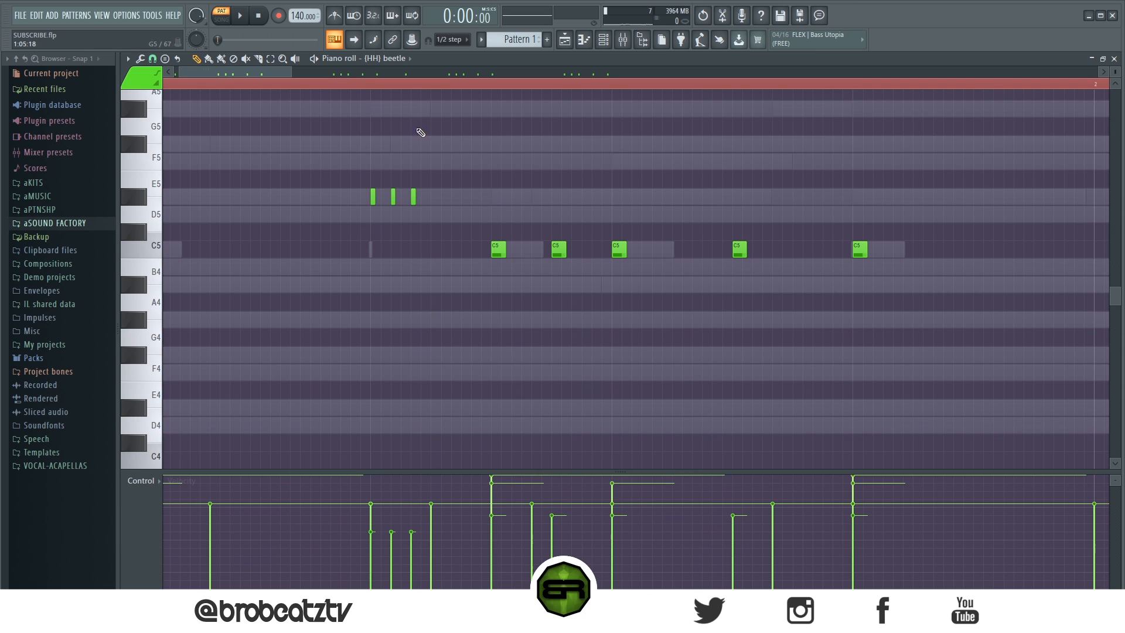
key(space)
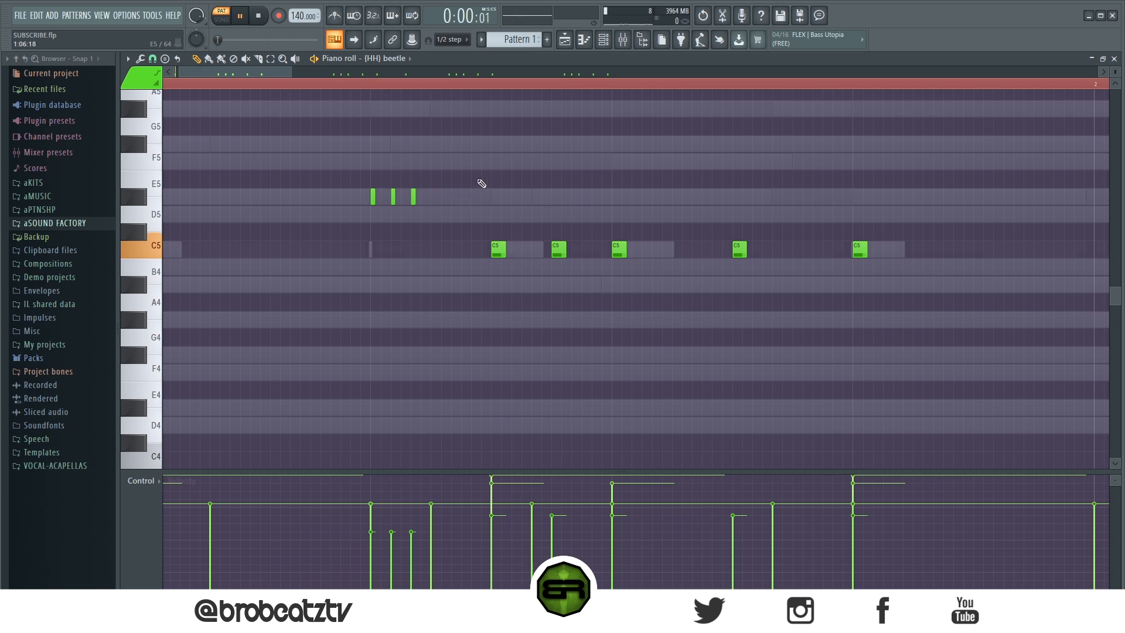
key(space)
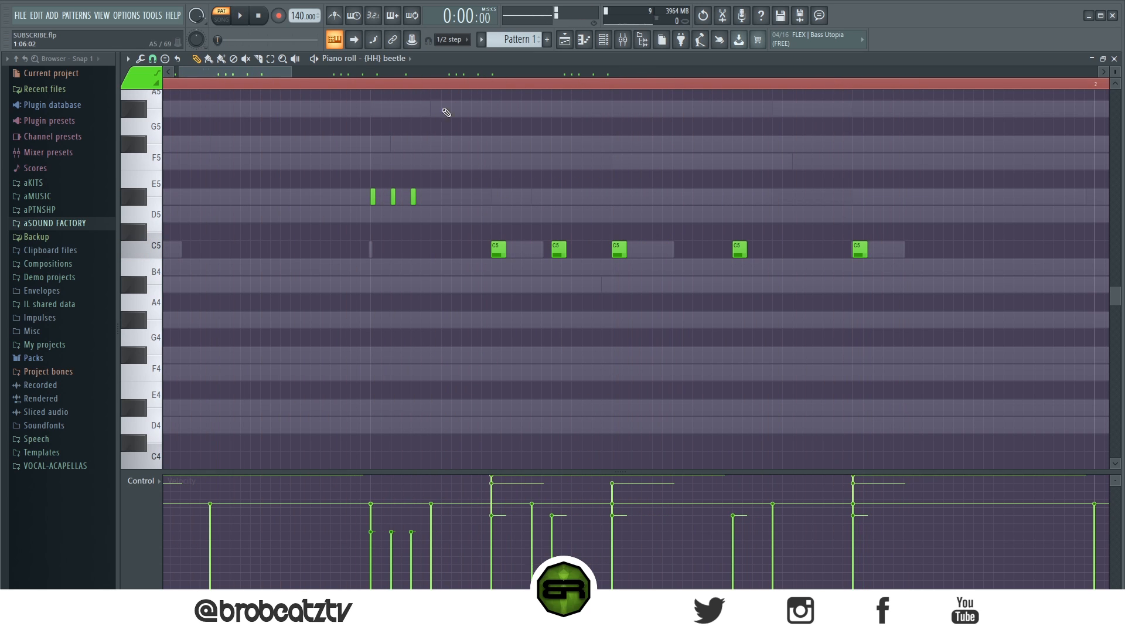
Place two short F4 hi-hat notes 1/6 step apart on beat 3 of bar 1 and play the roll
scroll(469, 147, down, 4)
scroll(487, 129, up, 2)
scroll(486, 91, down, 2)
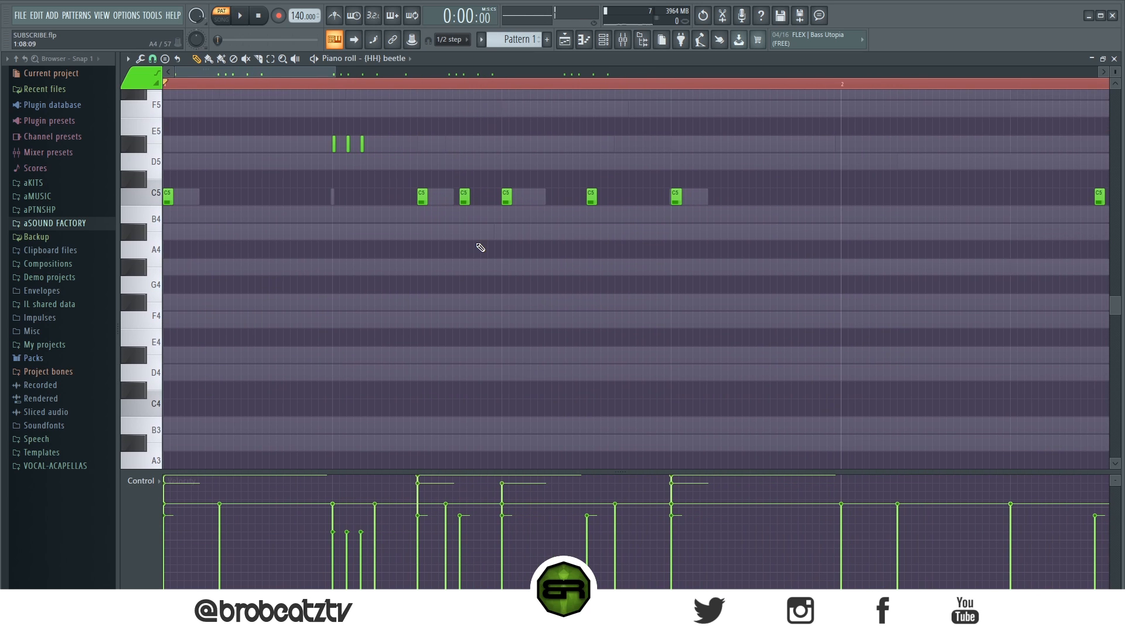
scroll(491, 89, down, 1)
click(473, 319)
key(space)
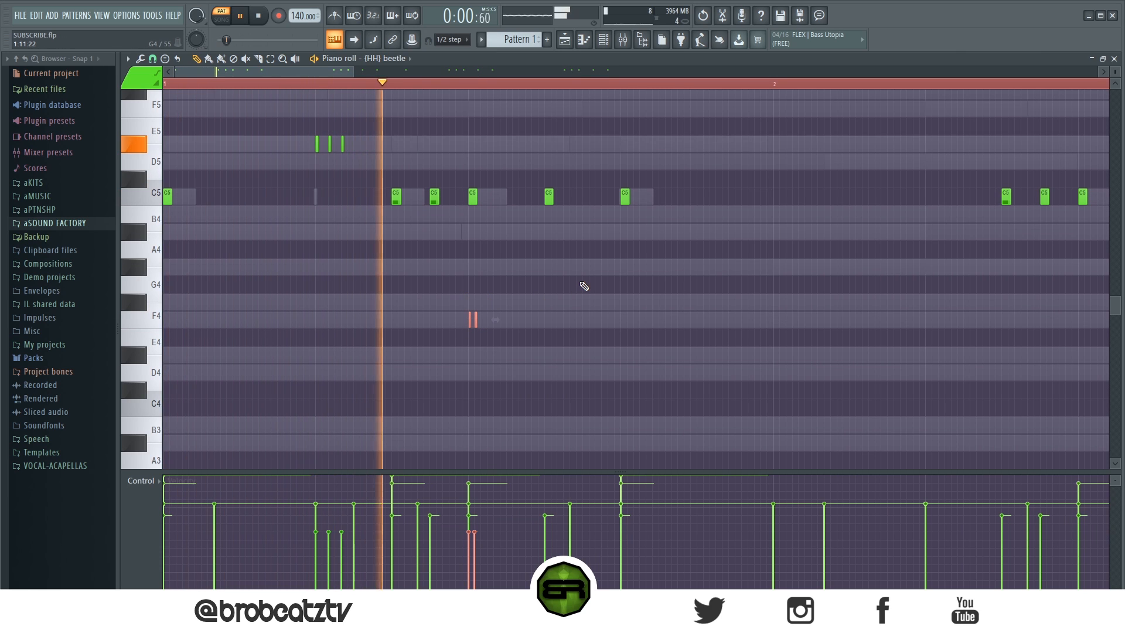
key(space)
Copy the two-note roll to F4 just before step 7 of bar 2 and to G#4 on step 15 of bars 2 and 4
scroll(451, 88, down, 4)
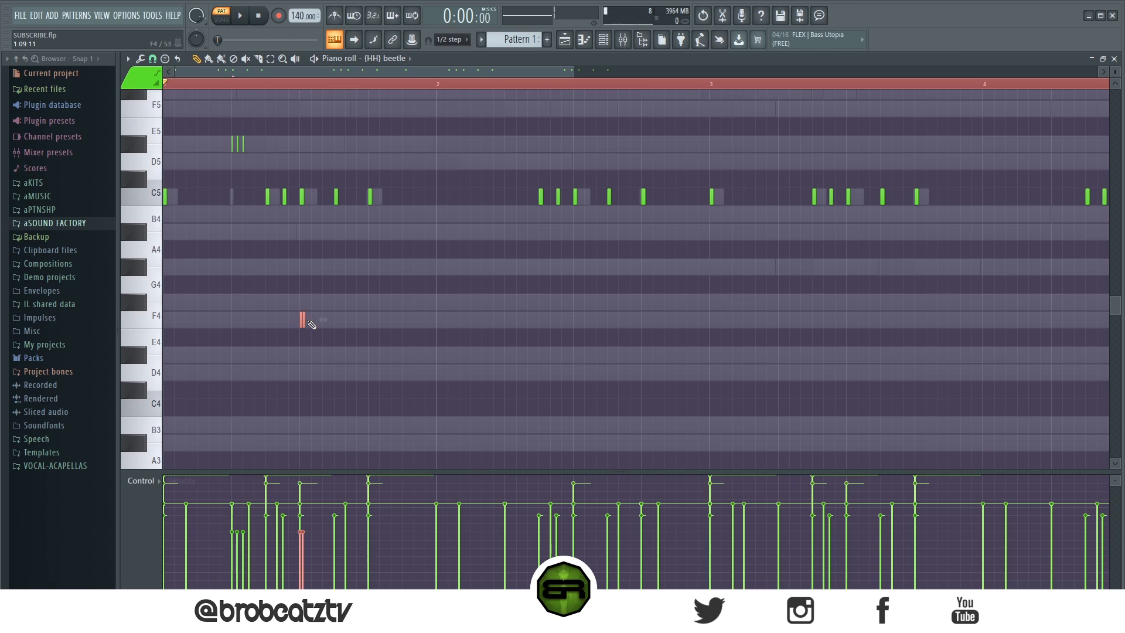
drag(304, 324, 676, 271)
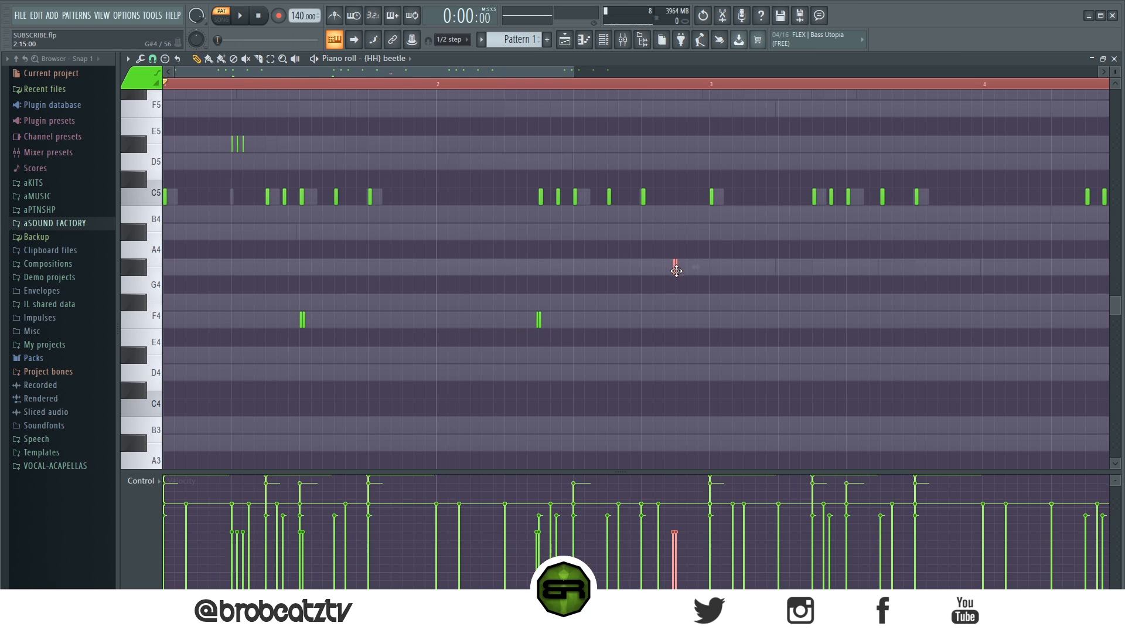
scroll(578, 88, down, 2)
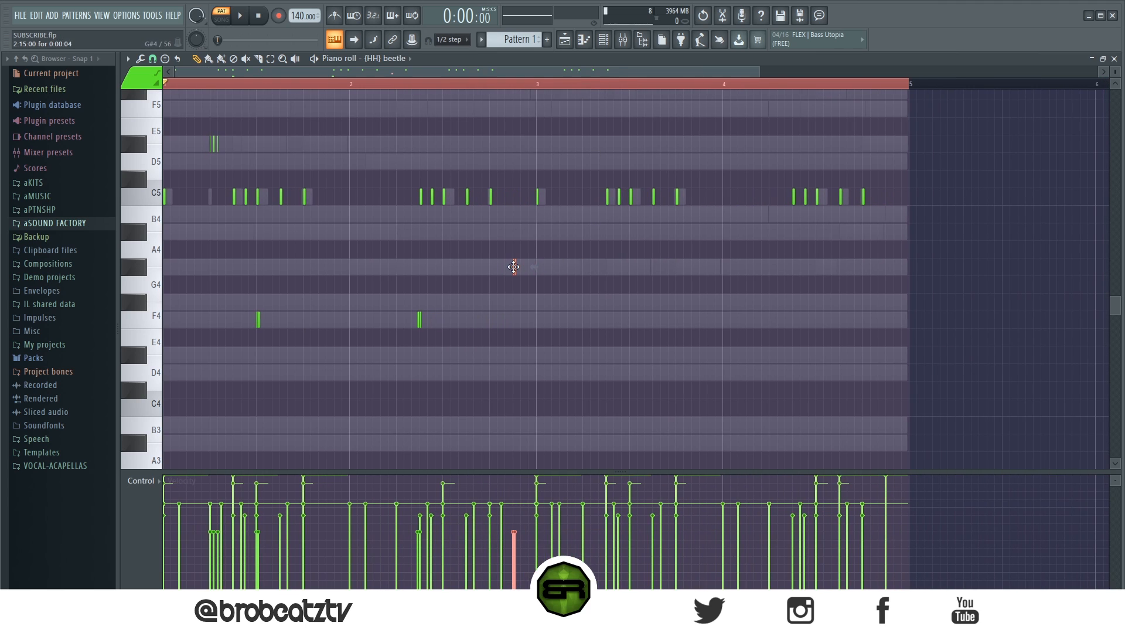
drag(513, 267, 885, 283)
Add a single short G#4 hi-hat note on step 3 of bar 4 and play the four-bar pattern
click(747, 268)
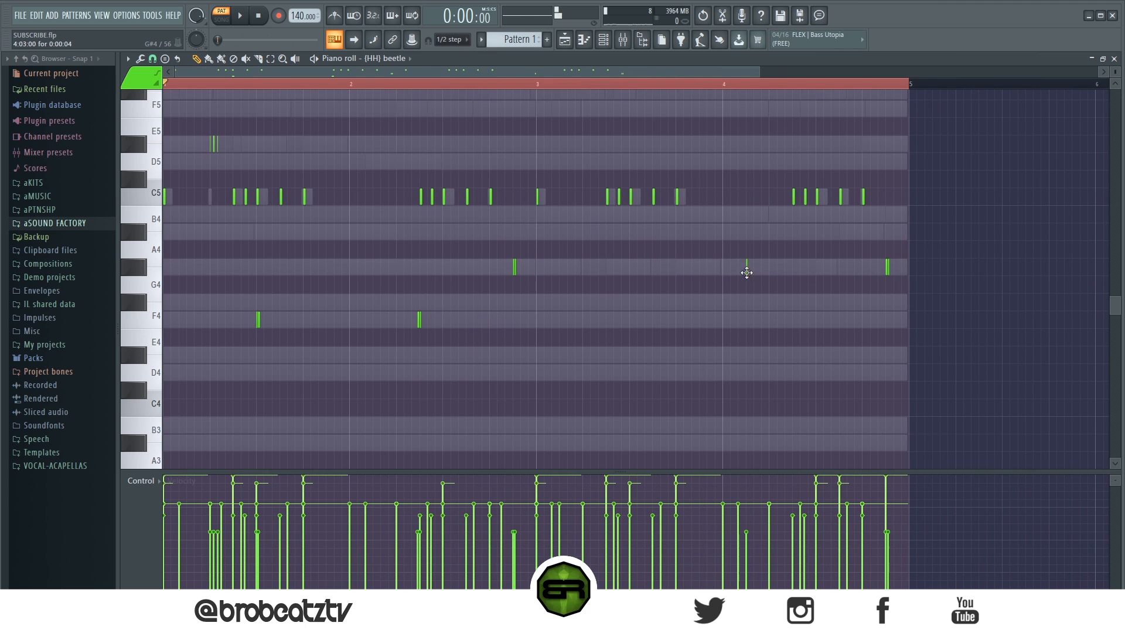
key(space)
scroll(404, 223, up, 3)
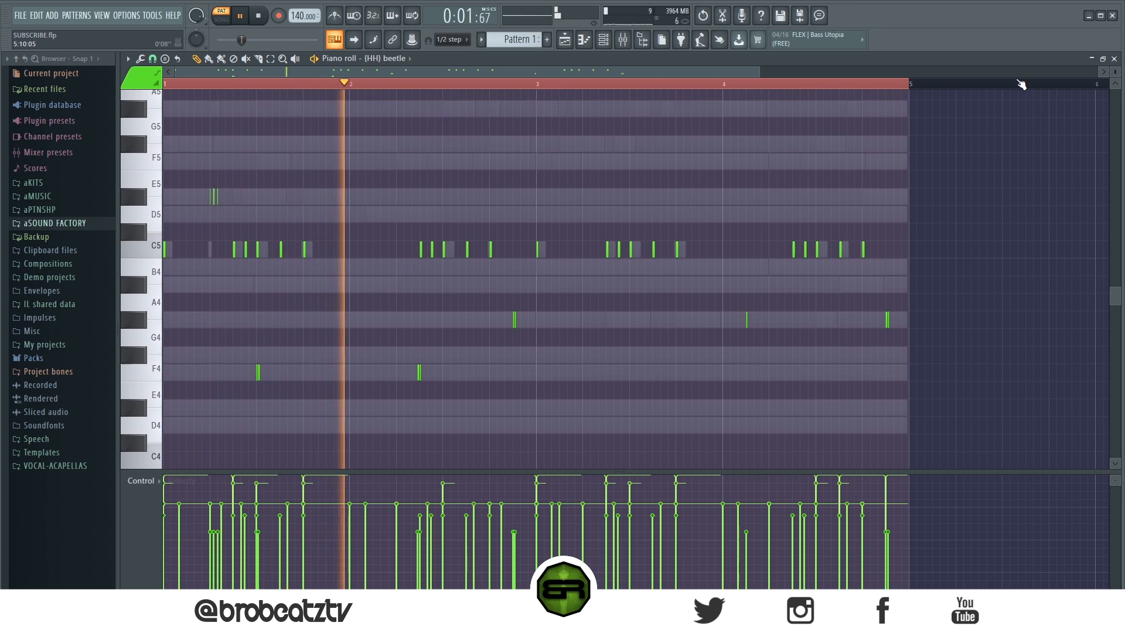
drag(755, 73, 633, 87)
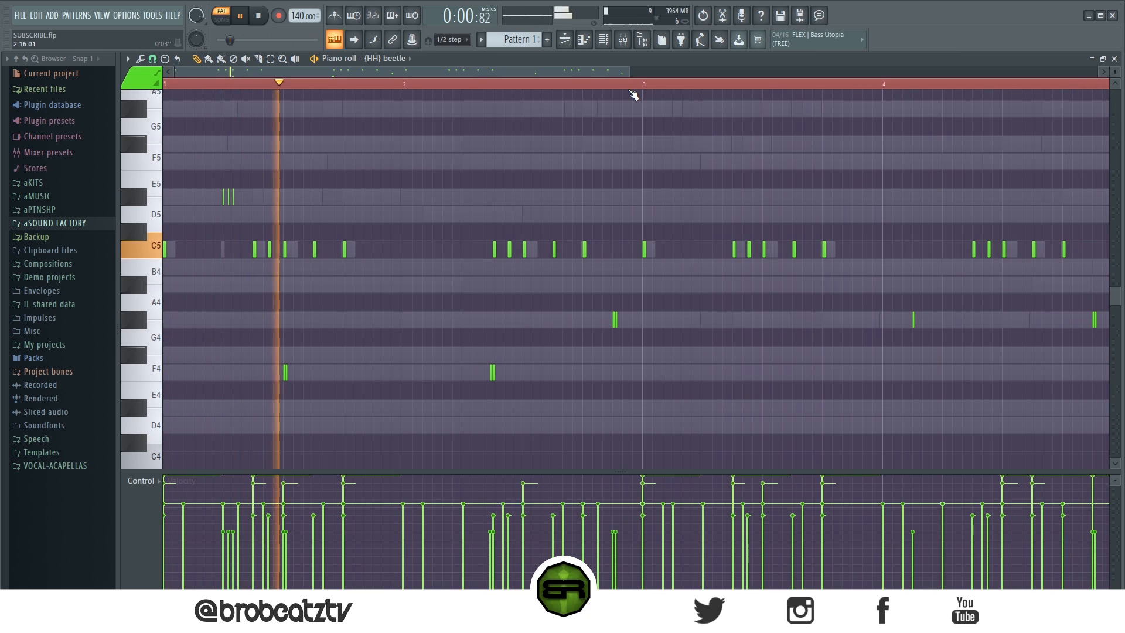
Set the snap to 1/3 step and place six short D5 hi-hat notes 1/3 step apart from step 7 of bar 1
key(space)
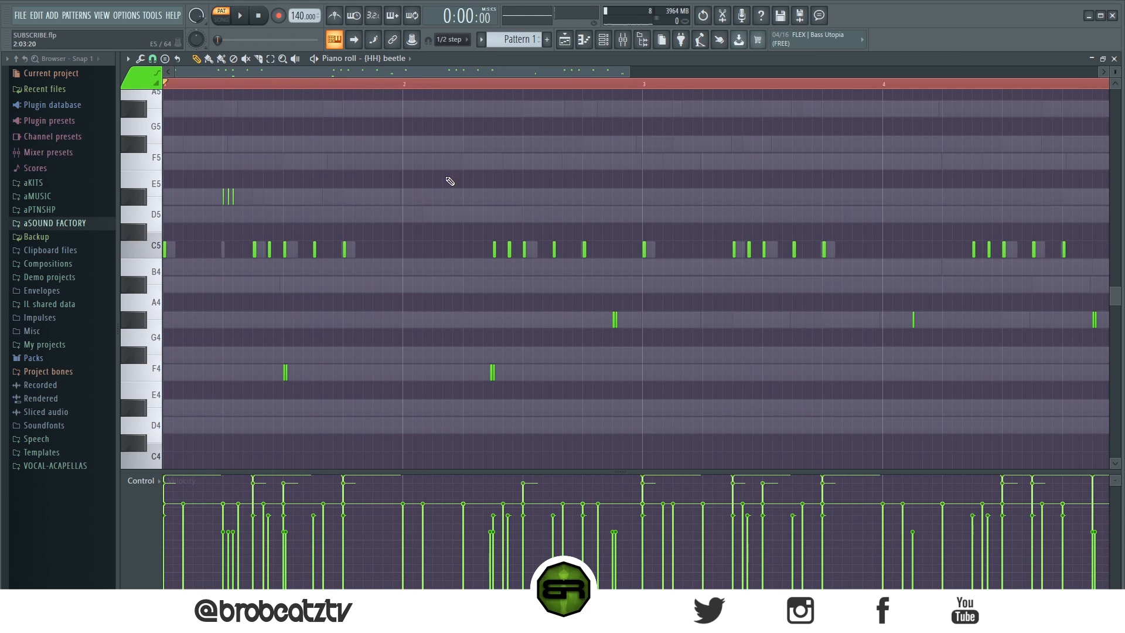
click(153, 59)
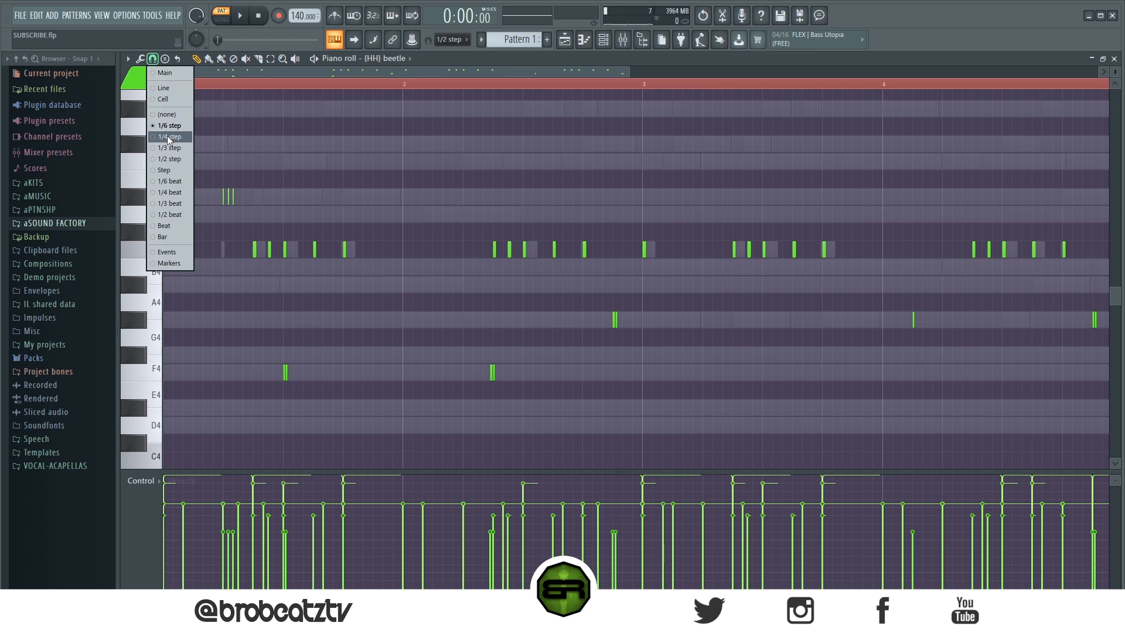
click(158, 151)
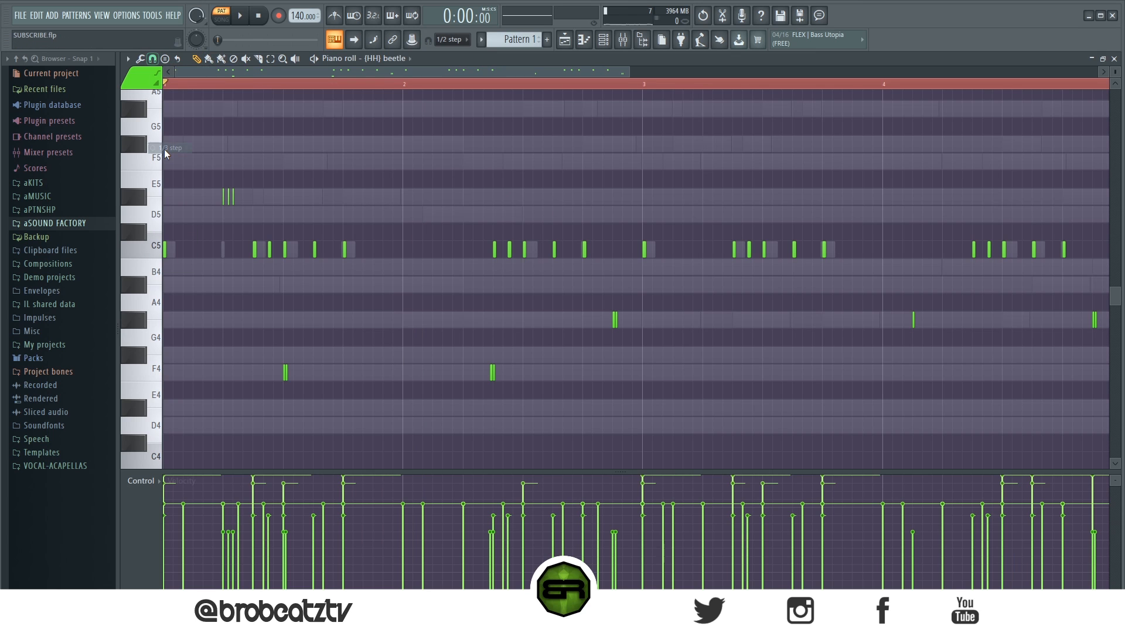
scroll(253, 88, up, 2)
scroll(256, 89, up, 3)
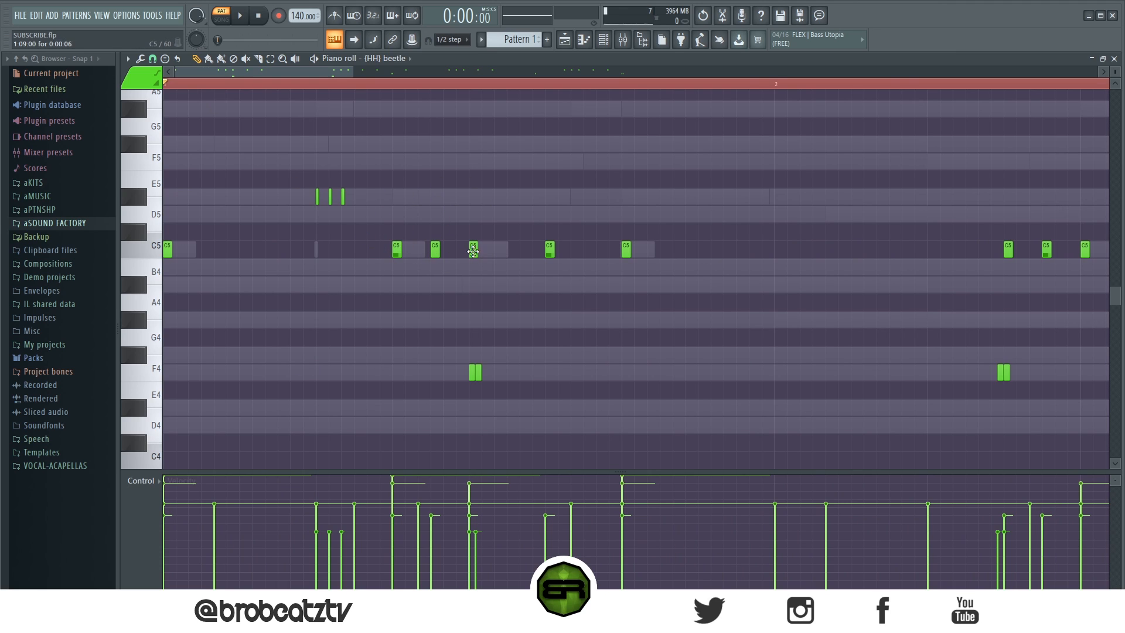
click(395, 214)
click(409, 214)
click(422, 215)
click(446, 214)
click(460, 214)
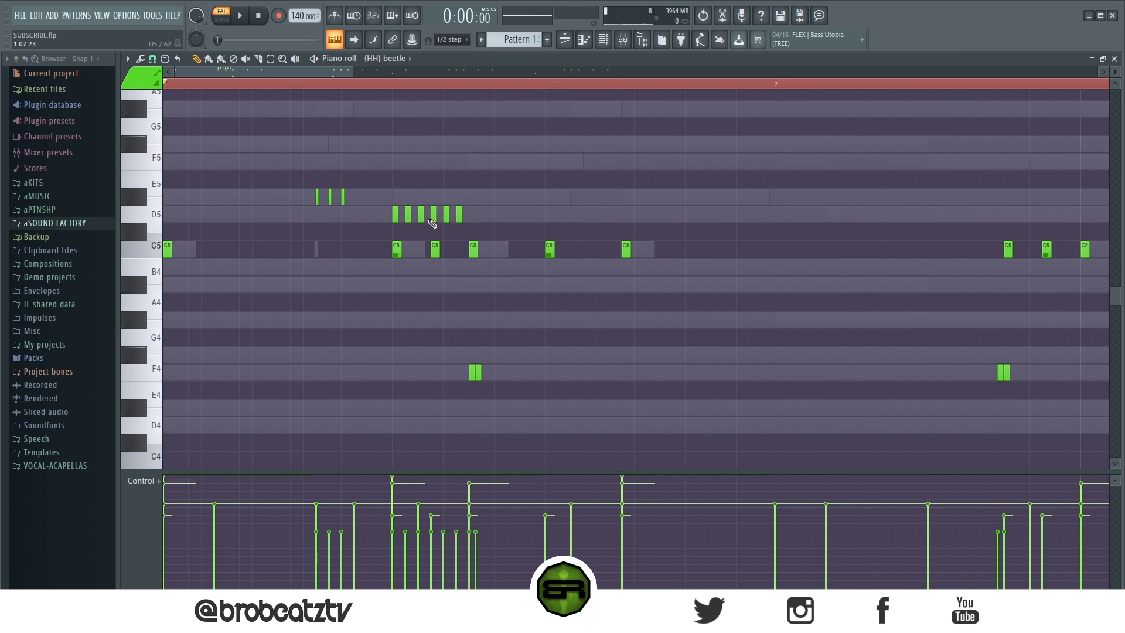
Shape the velocities of the six D5 roll notes into a rising ramp, enlarge the control lane, and play the roll
drag(354, 203, 470, 208)
scroll(469, 205, down, 3)
drag(386, 584, 471, 539)
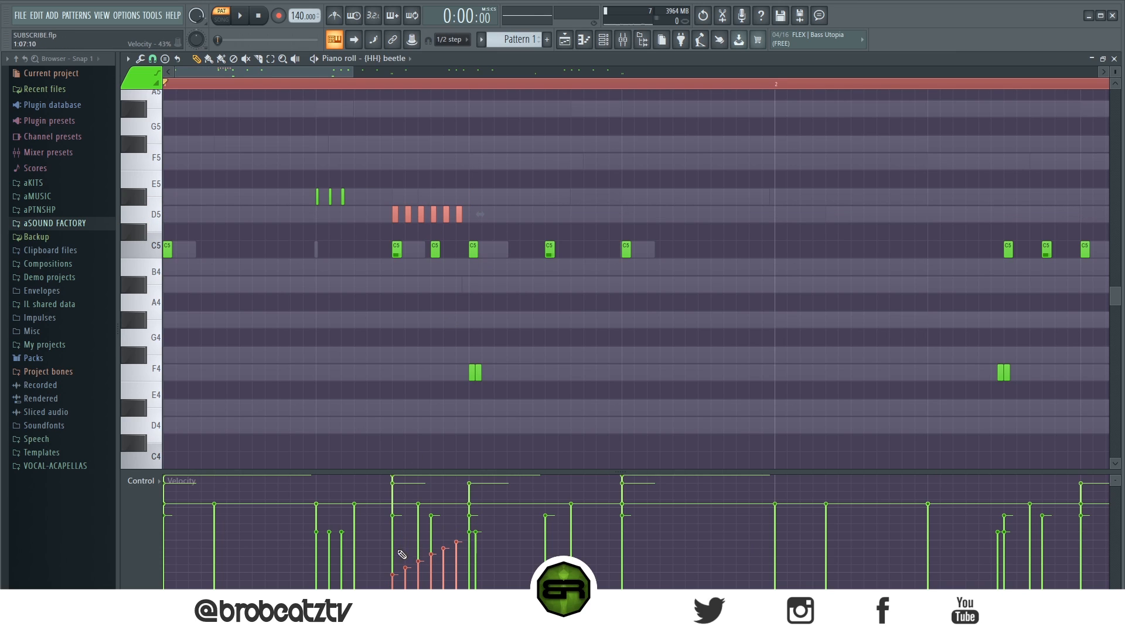
drag(434, 472, 434, 293)
drag(459, 475, 479, 438)
ctrl+click(529, 157)
key(space)
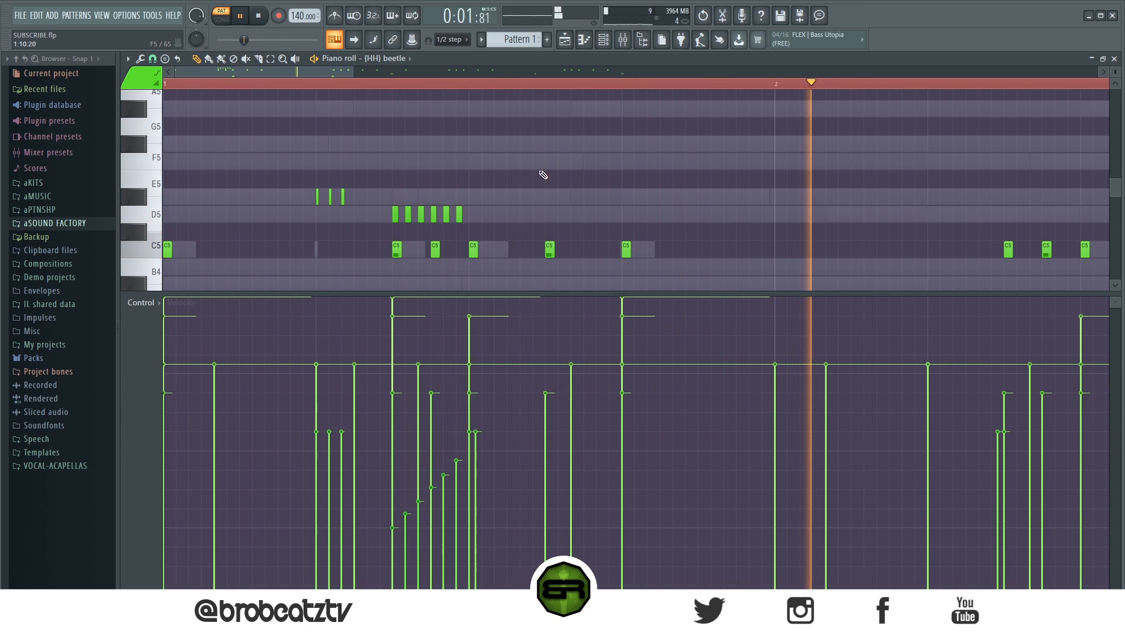
Redraw the six D5 notes' velocities as a flatter rising ramp, play the roll, and shrink the control lane again
drag(486, 188, 390, 229)
key(space)
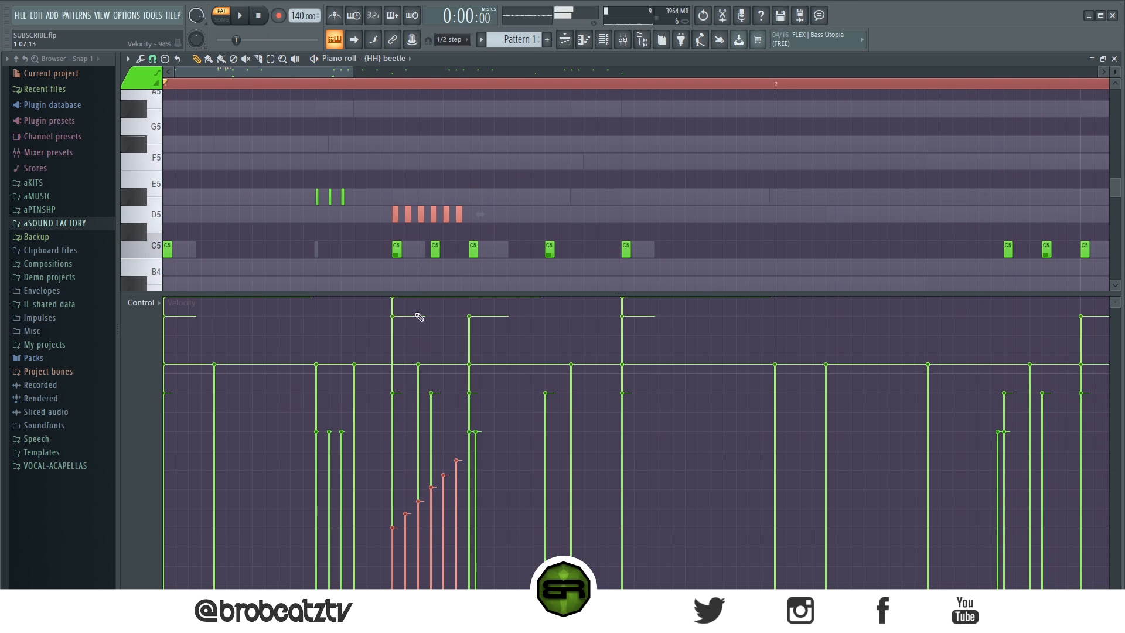
drag(385, 528, 459, 495)
key(space)
click(522, 212)
drag(472, 292, 463, 515)
key(space)
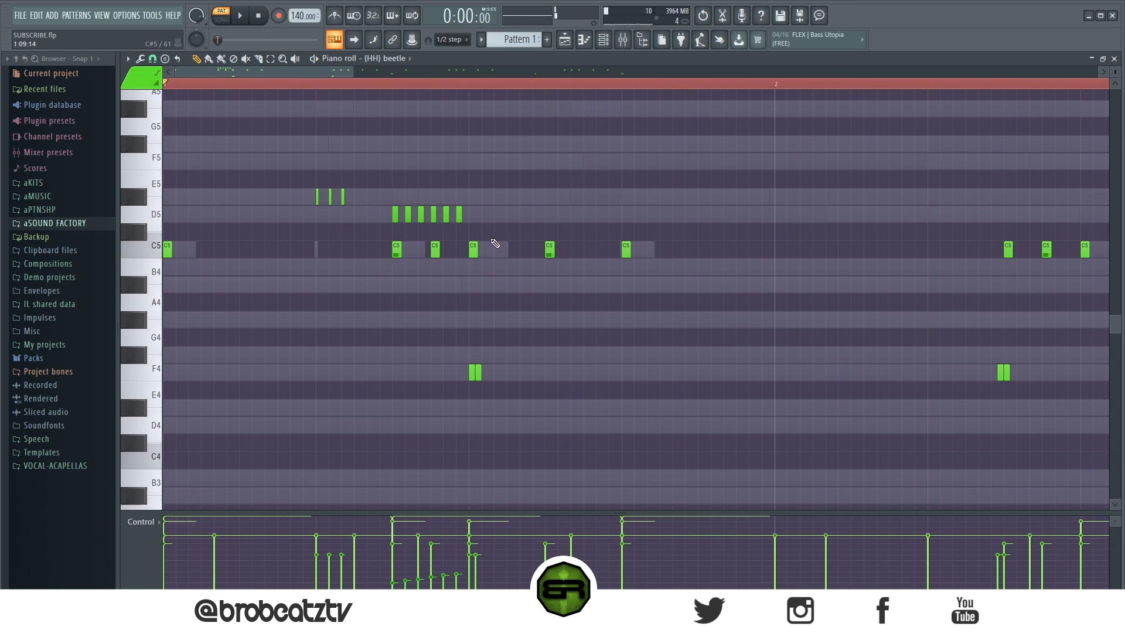
Set the snap to 1/6 beat, place four short G#4 hi-hat notes from the start of bar 2, and play them
scroll(427, 92, down, 4)
scroll(439, 246, up, 2)
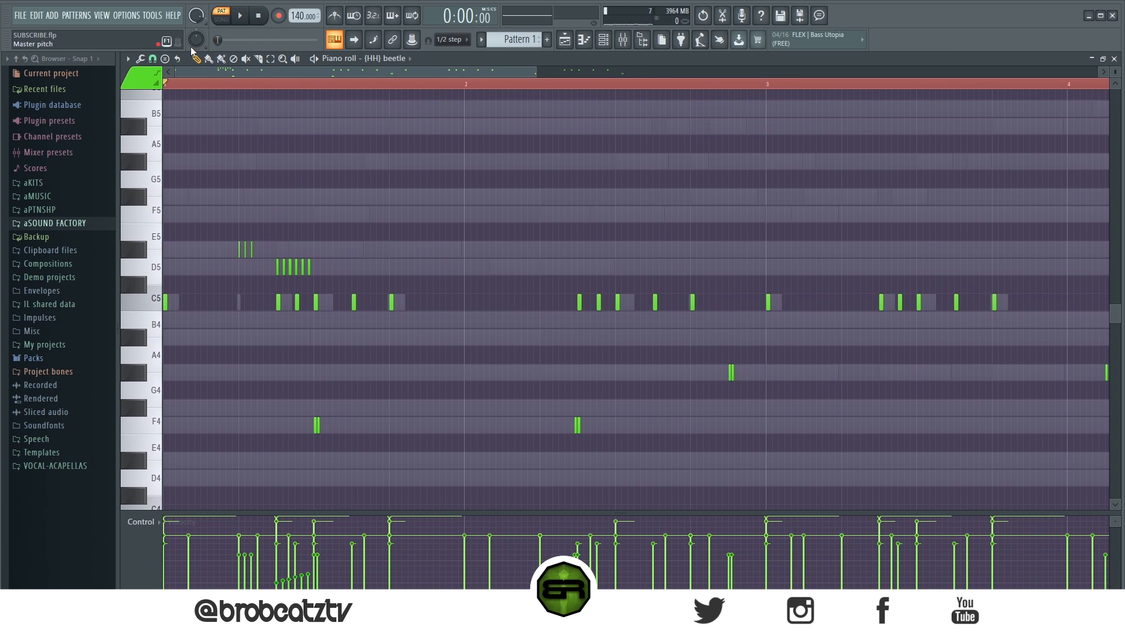
click(153, 58)
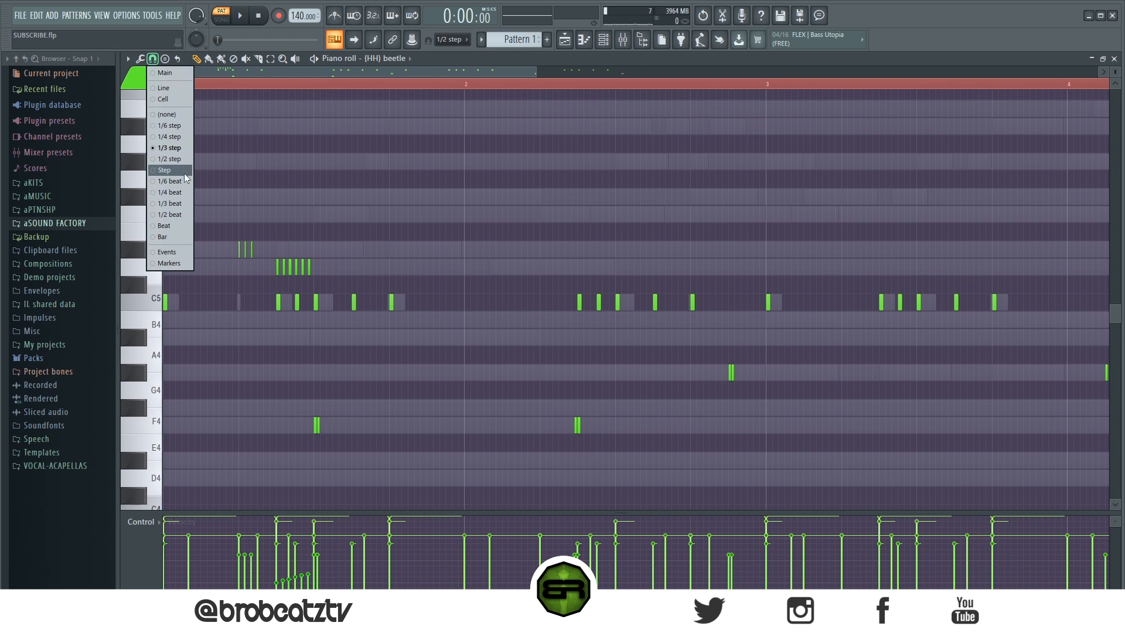
click(178, 204)
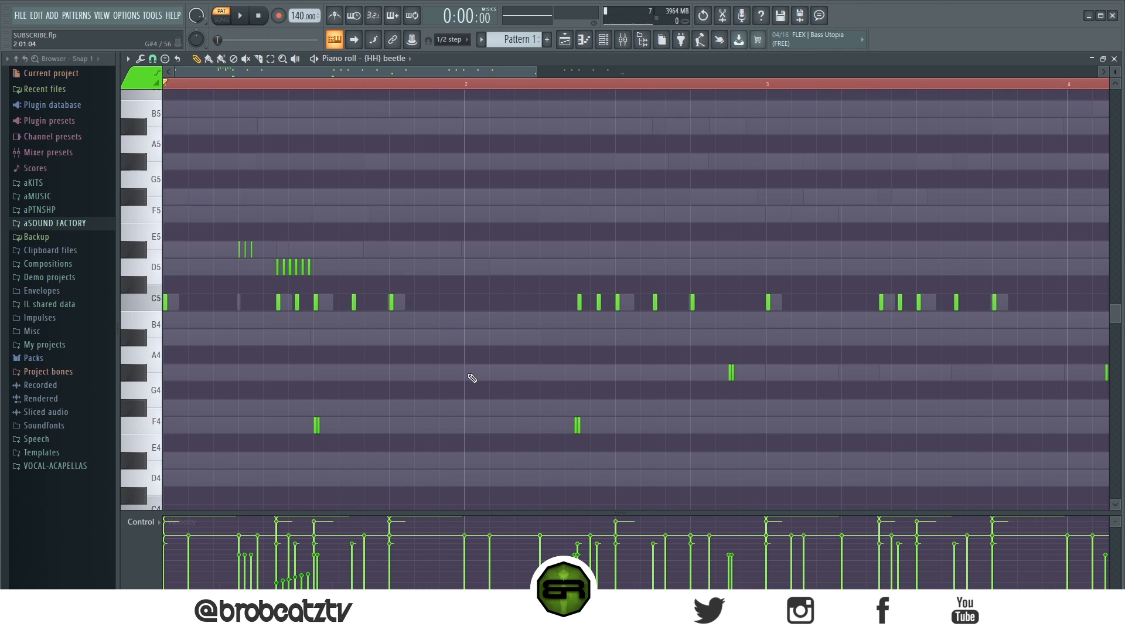
click(153, 58)
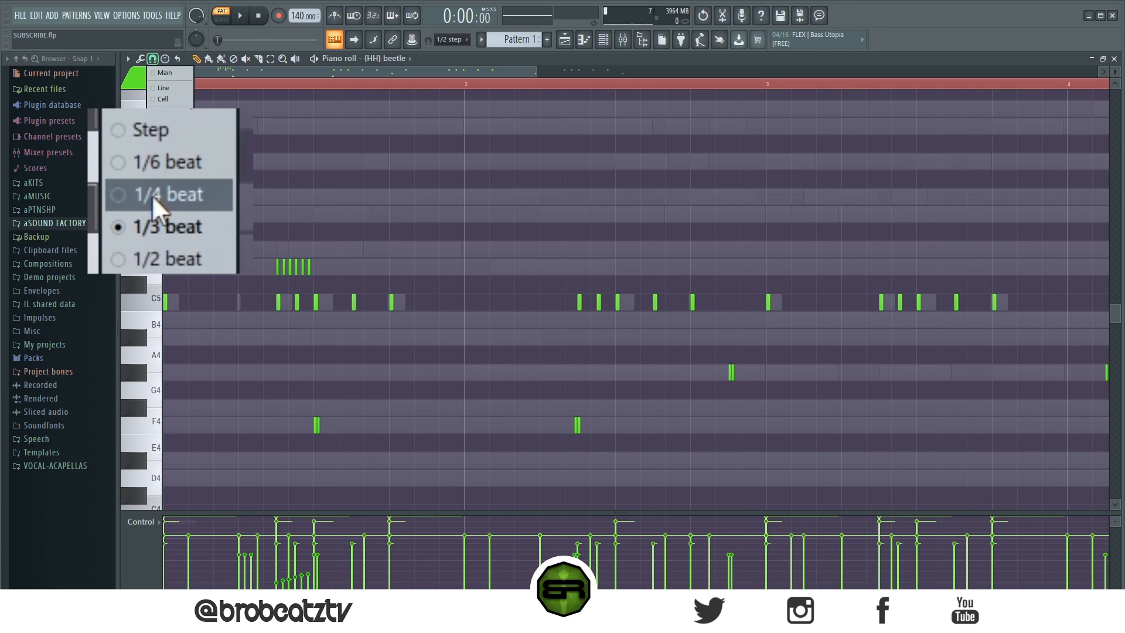
click(162, 169)
click(469, 373)
key(space)
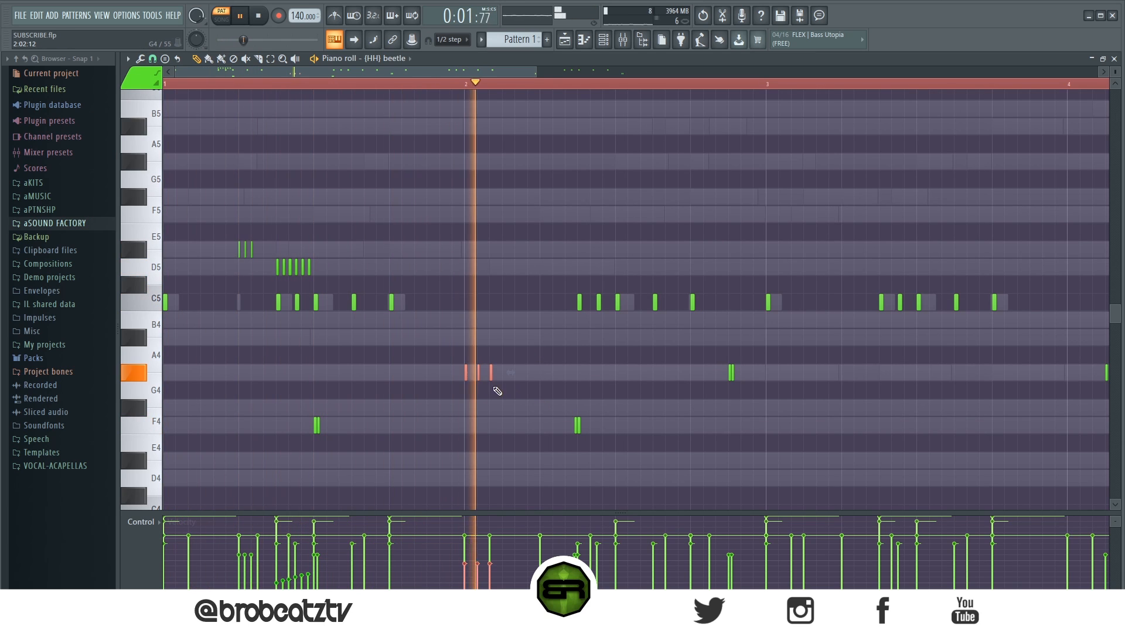
key(space)
click(504, 373)
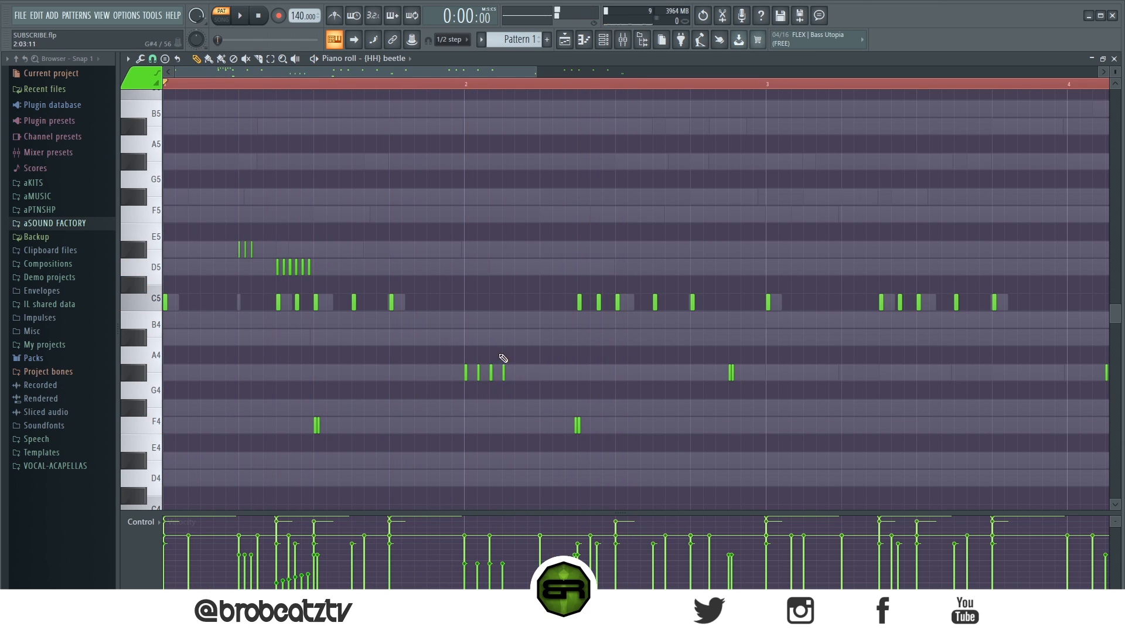
click(452, 85)
key(space)
key(space)
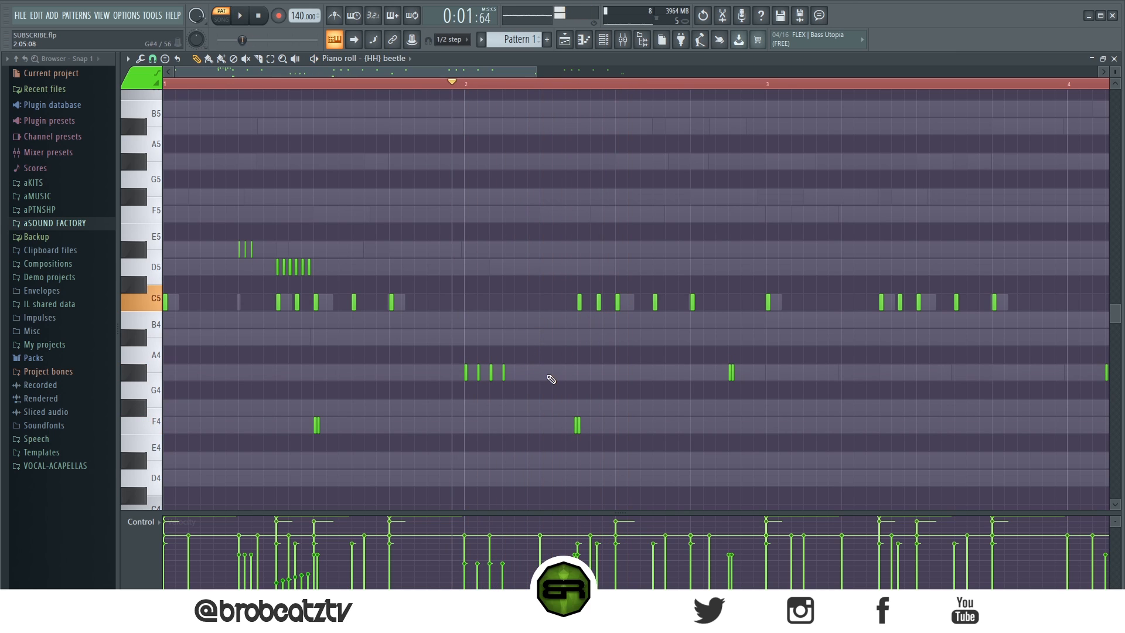
Try another G#4 note on beat 2 of bar 2, play it, and delete the 1/6-beat G#4 run
key(space)
click(540, 375)
key(space)
right_click(540, 375)
right_click(504, 374)
right_click(491, 374)
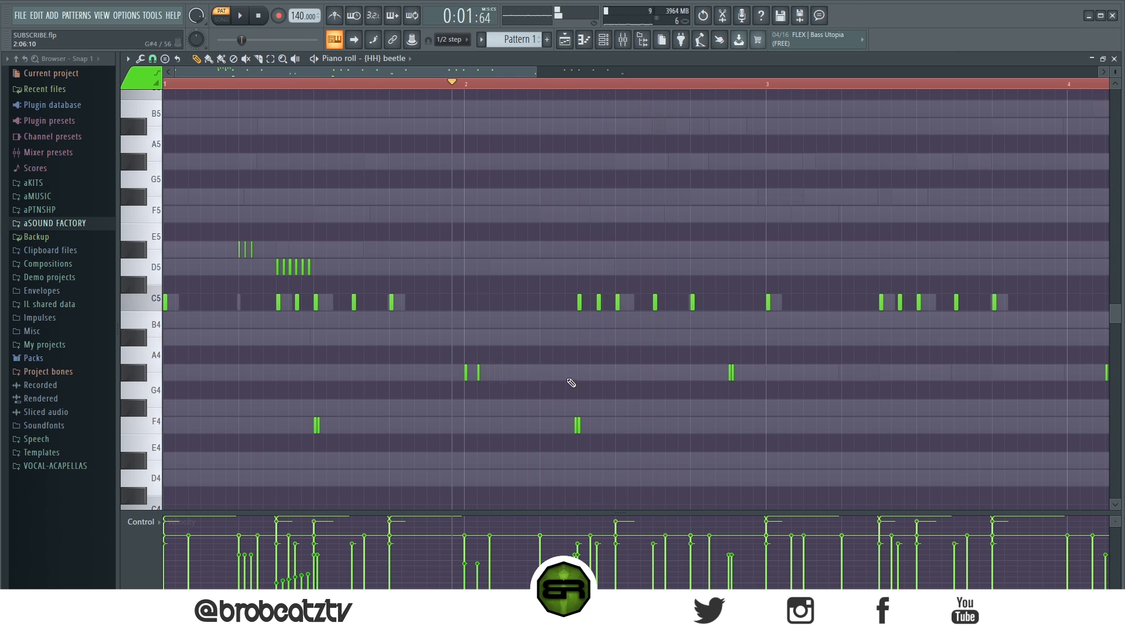
right_click(478, 373)
right_click(466, 374)
Set the snap to 1/3 beat and place four short G#4 hi-hat notes 1/3 beat apart from the start of bar 2
click(152, 59)
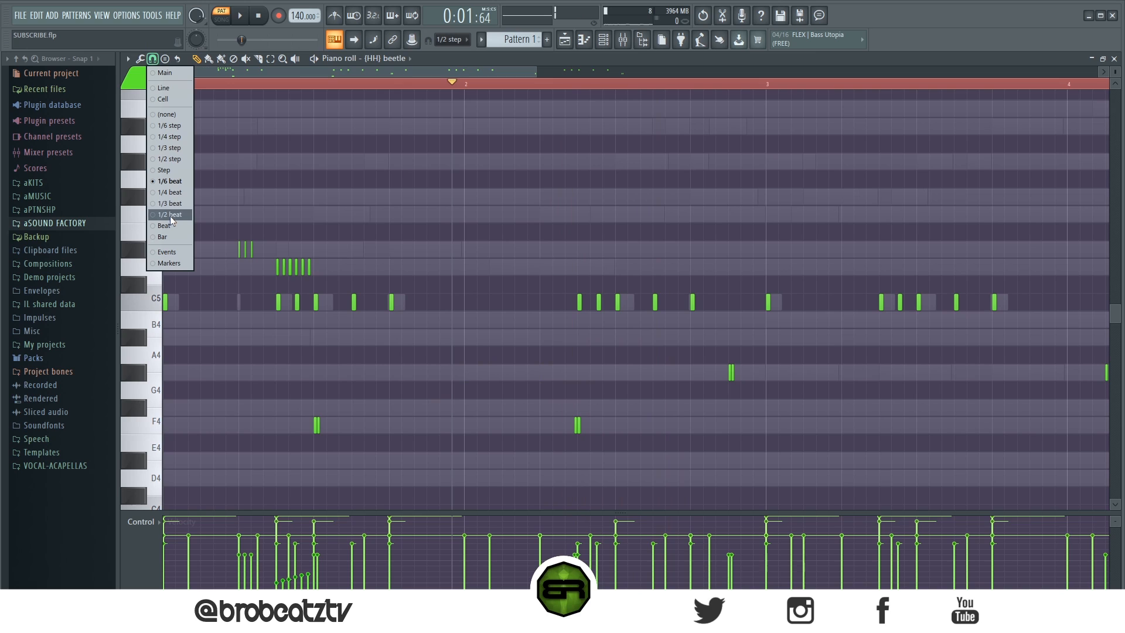
click(171, 203)
click(441, 372)
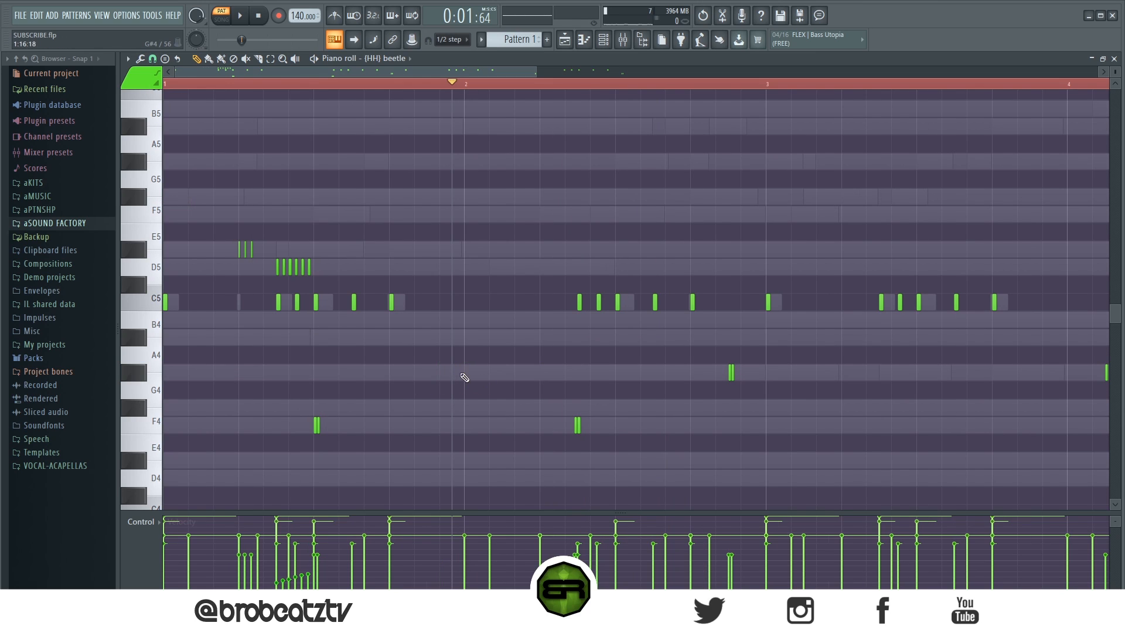
click(491, 374)
click(516, 374)
click(541, 374)
Enlarge the control lane, give the four G#4 notes in bar 2 varied velocities, and play the pattern
drag(566, 357, 442, 401)
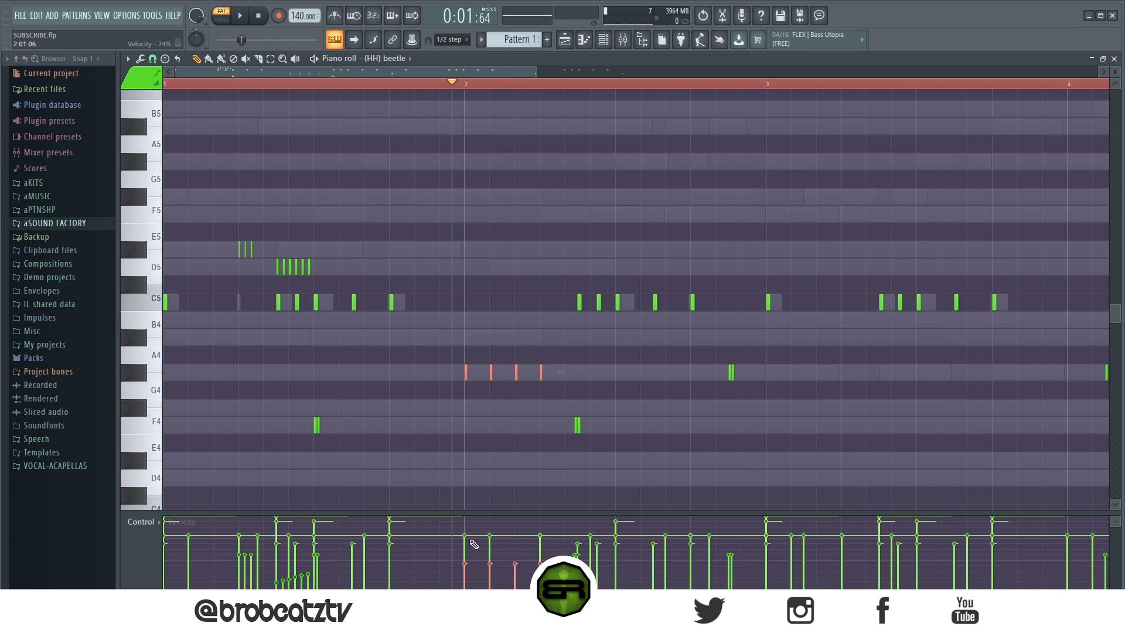
drag(469, 513, 477, 396)
scroll(504, 307, down, 3)
scroll(505, 307, down, 1)
drag(475, 526, 521, 523)
click(515, 286)
key(space)
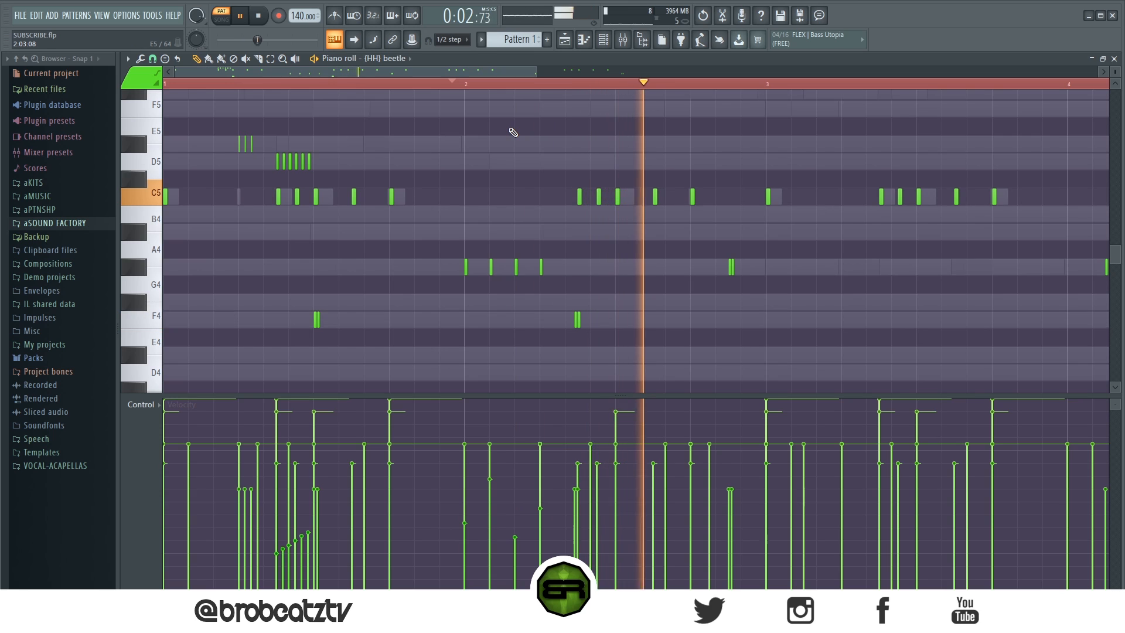
key(space)
Set the snap to 1/2 beat for the Jill percussion piano roll and save the project
scroll(507, 89, down, 2)
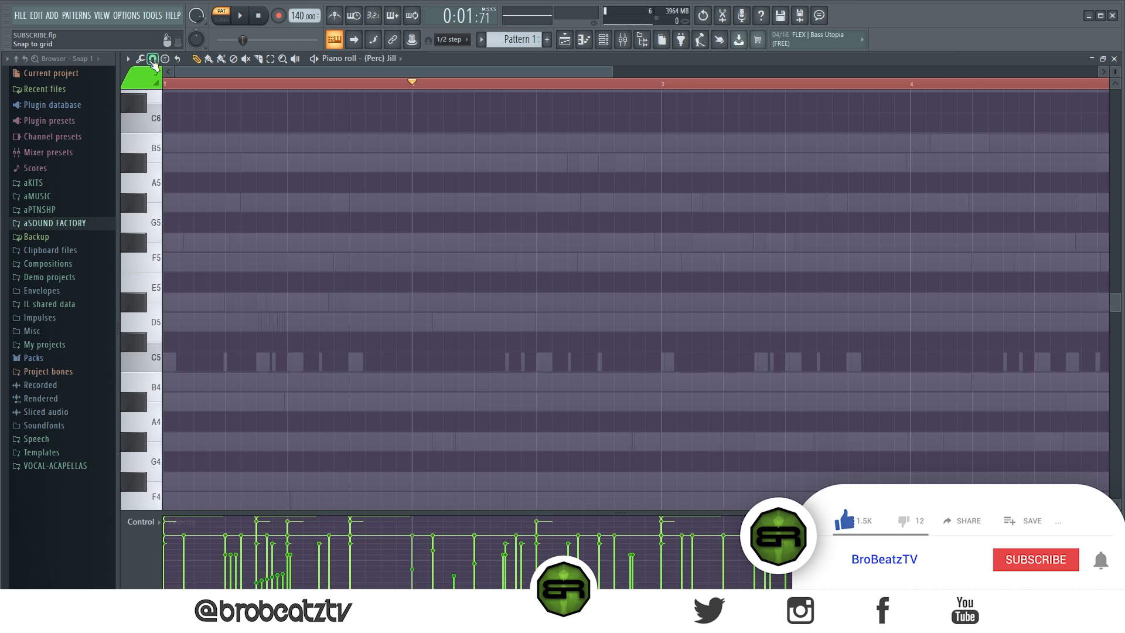
click(152, 60)
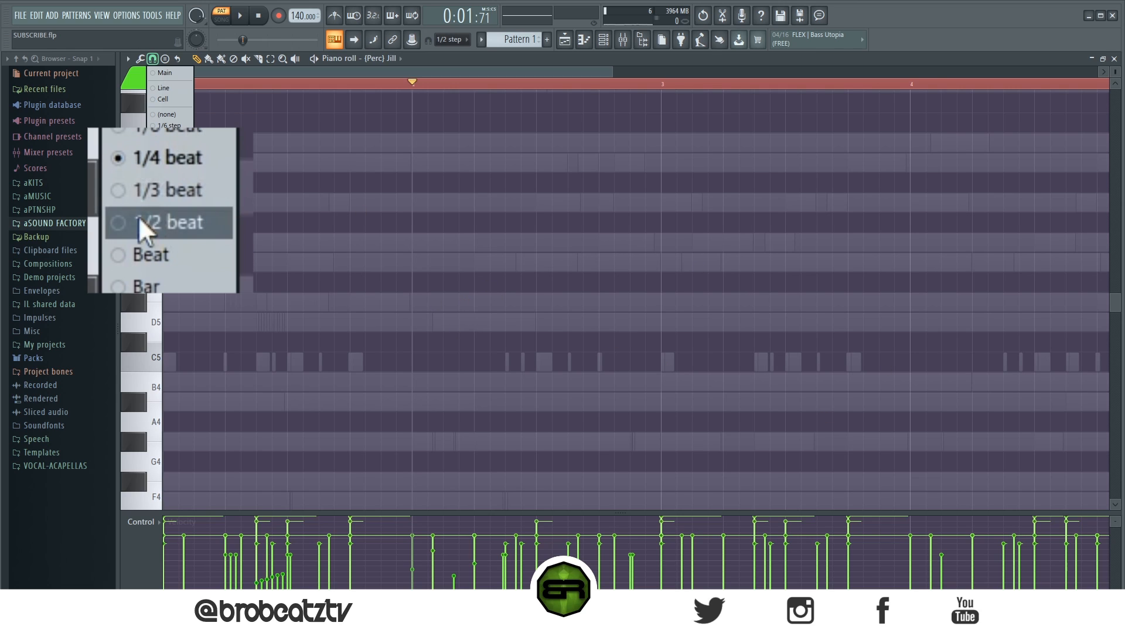
click(161, 214)
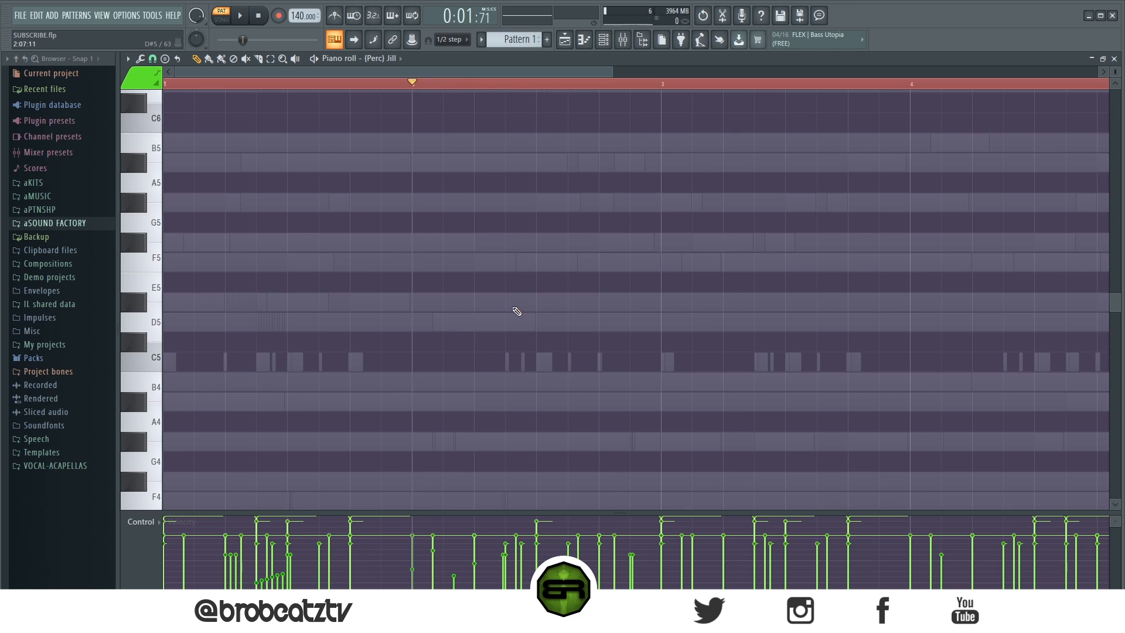
key(ctrl+s)
Place two half-beat D#5 percussion notes from beat 2 of bar 2 and chop the first with the default chopper pattern
click(507, 302)
drag(509, 305, 534, 304)
click(481, 302)
click(484, 311)
key(alt+u)
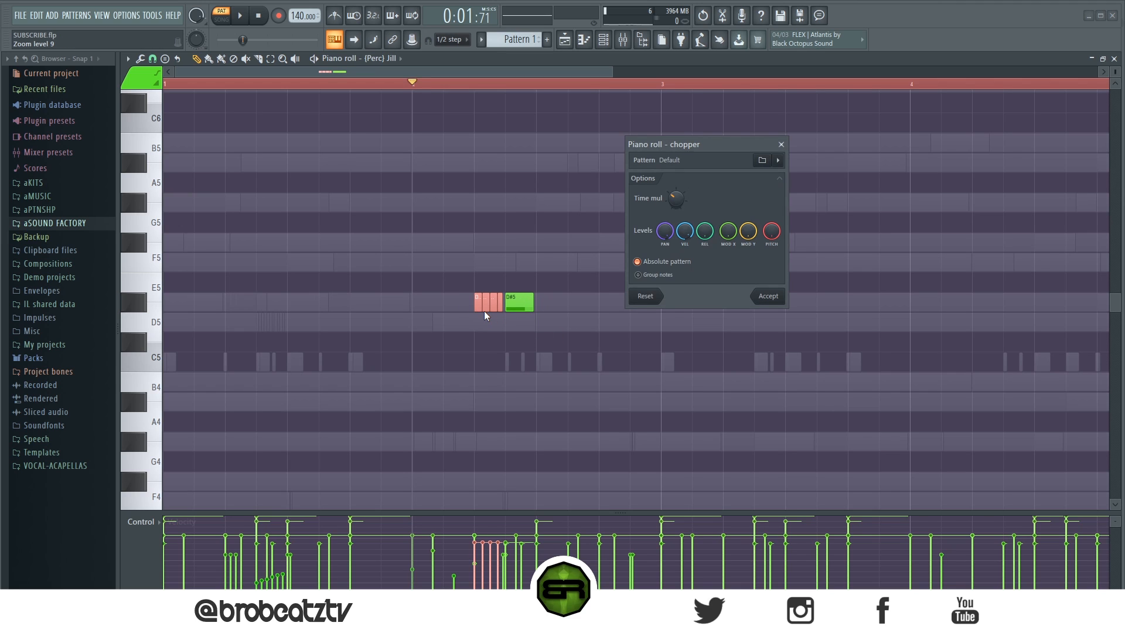
click(776, 297)
Delete all the D#5 percussion notes in bar 2
right_click(478, 308)
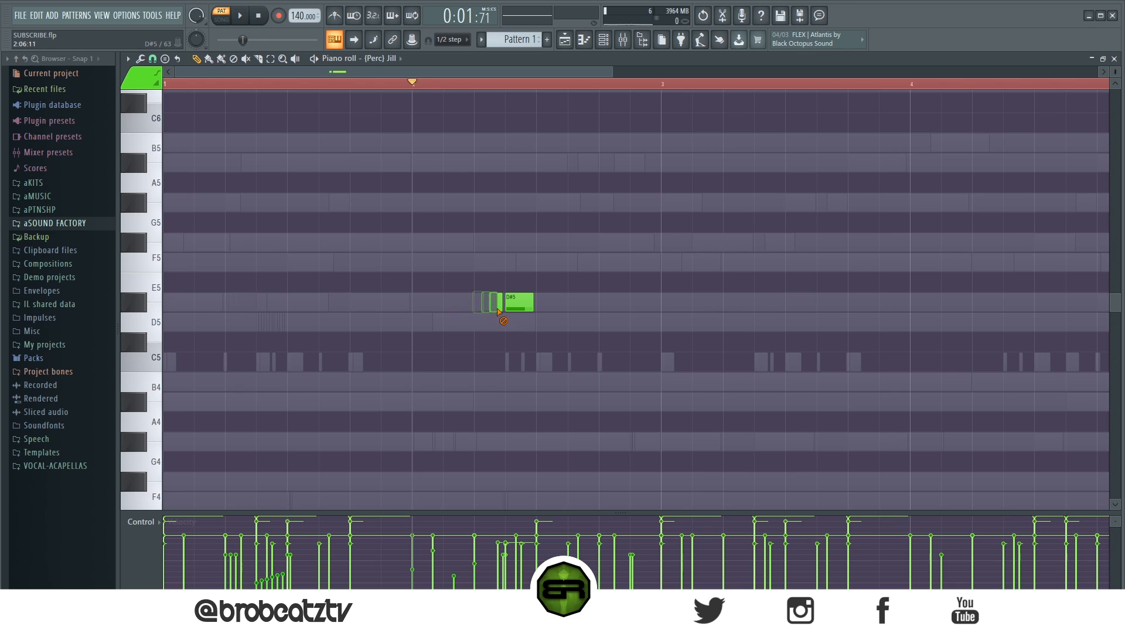
right_click(511, 301)
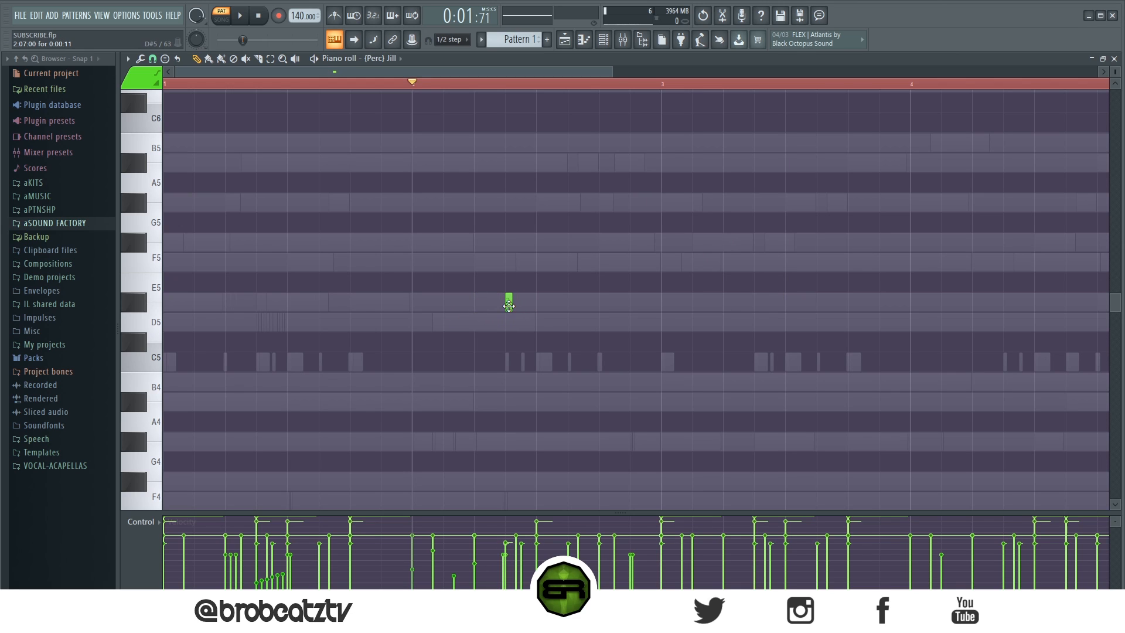
click(153, 59)
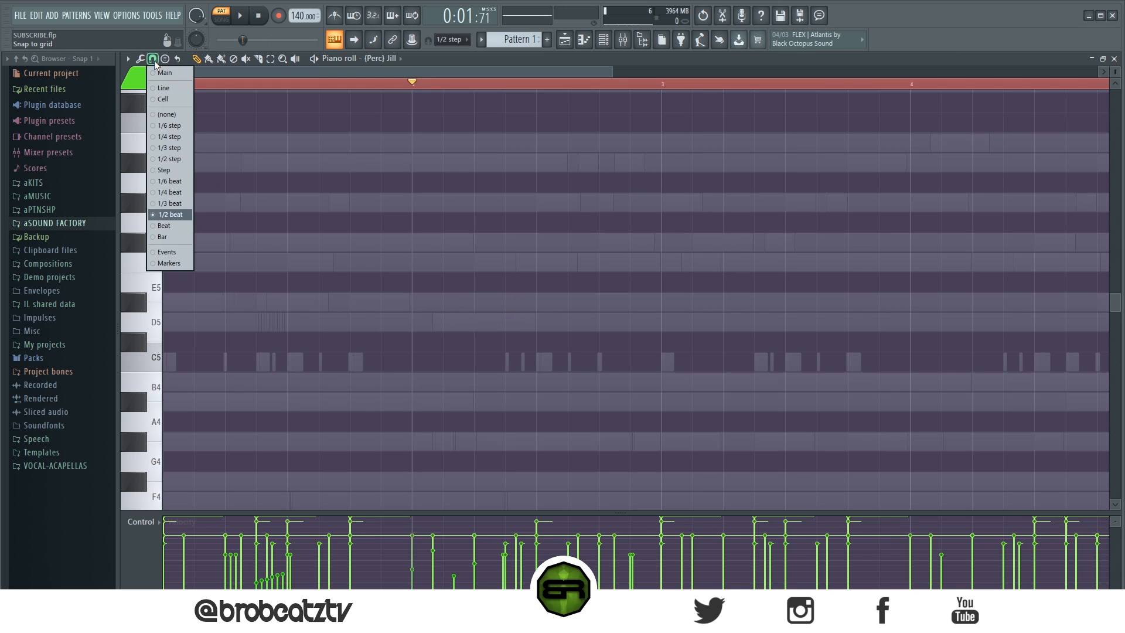
click(508, 217)
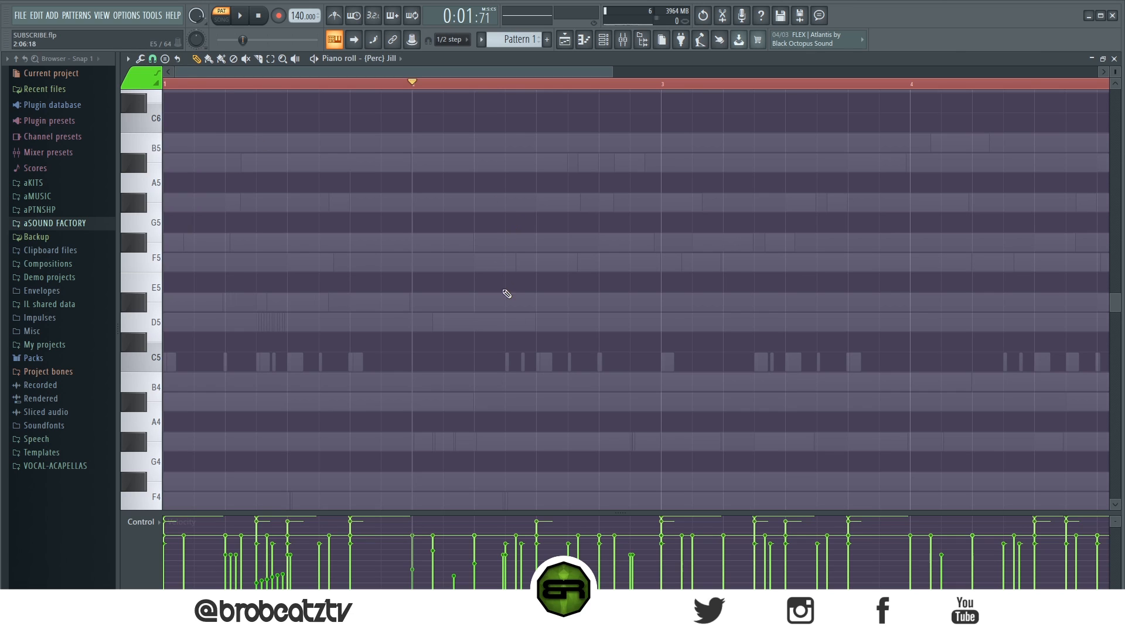
Set the snap to 1/4 beat, place three D5 percussion notes 1/4 beat apart from beat 2 of bar 2, and play them
click(153, 59)
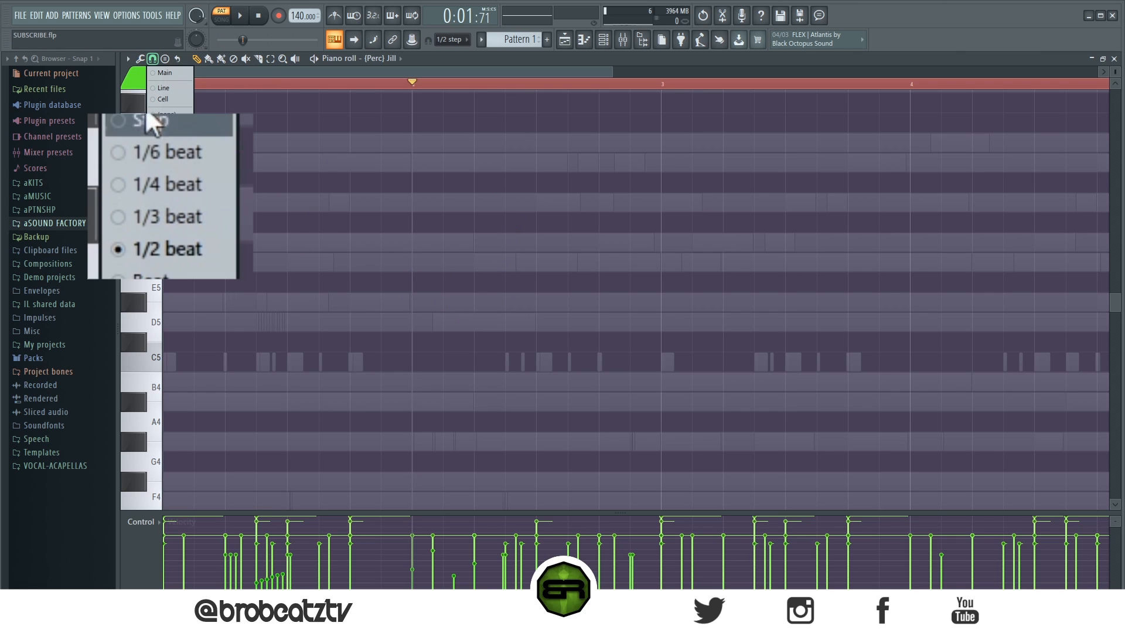
click(170, 192)
click(477, 322)
click(494, 322)
click(508, 322)
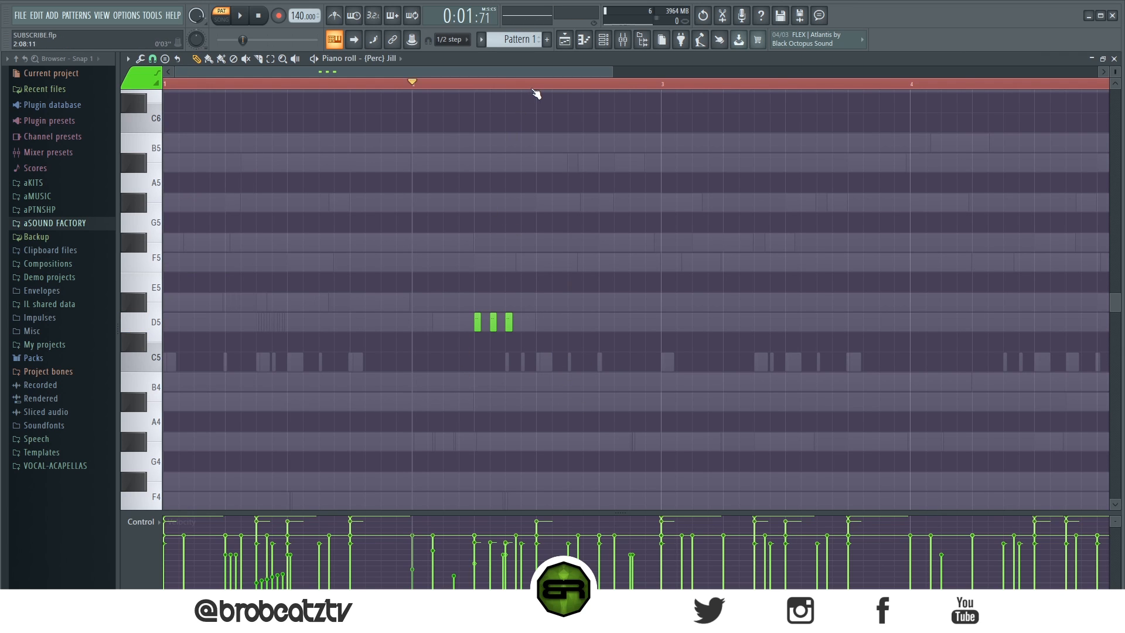
key(space)
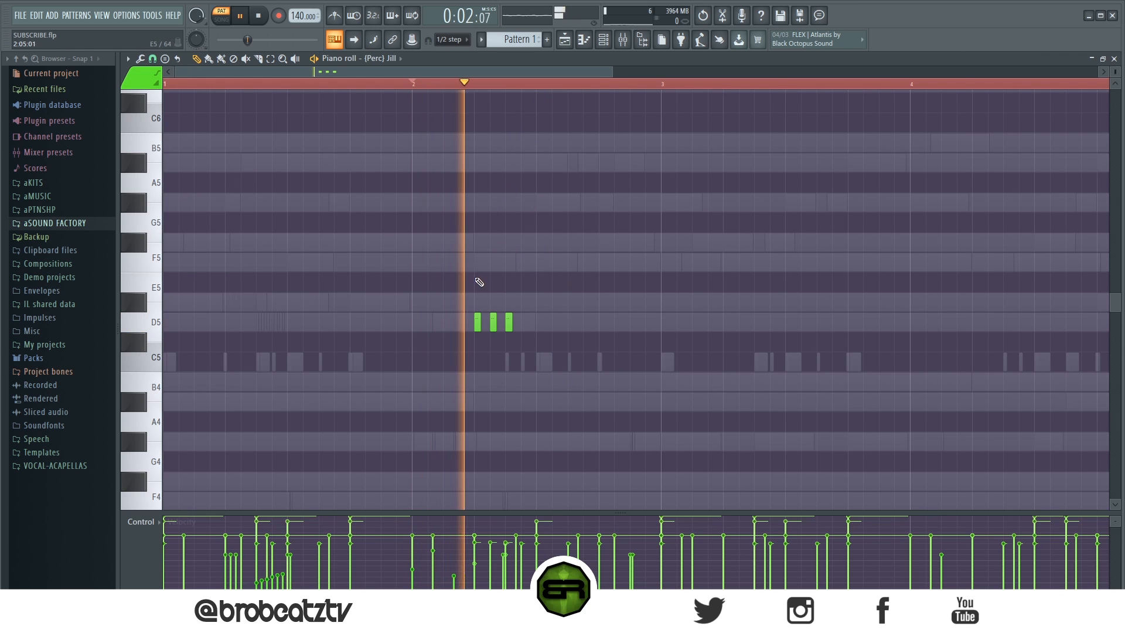
key(space)
Delete the three D5 percussion notes in bar 2
right_click(509, 322)
right_click(493, 321)
right_click(478, 321)
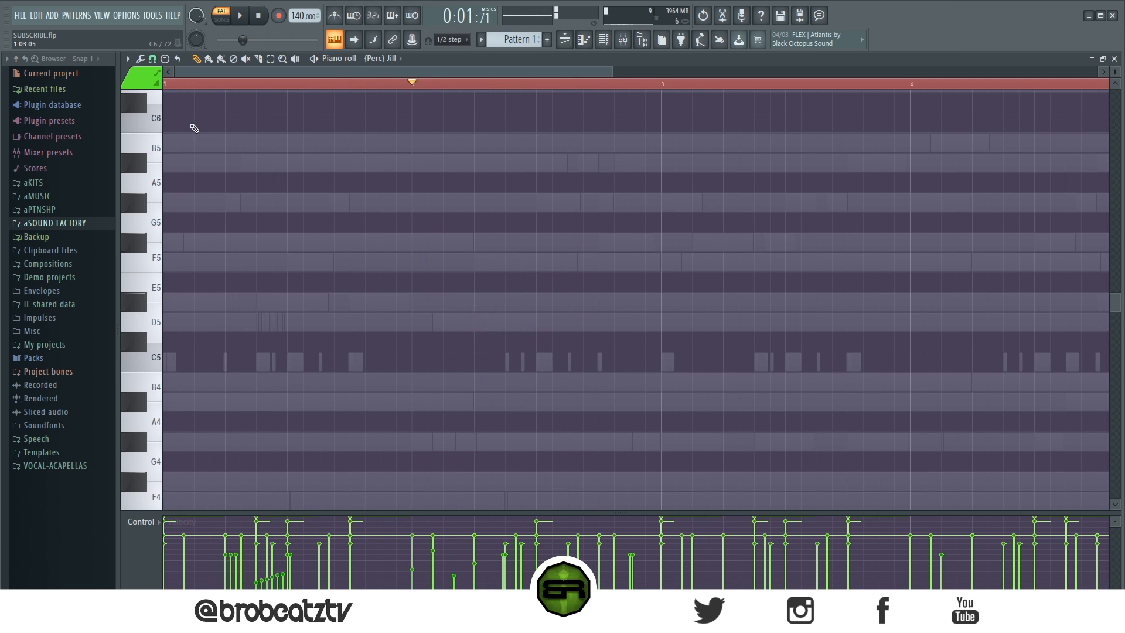
Set the snap to 1/6 beat, try out four D5 percussion notes 1/6 beat apart from beat 2 of bar 2, and delete them
click(152, 58)
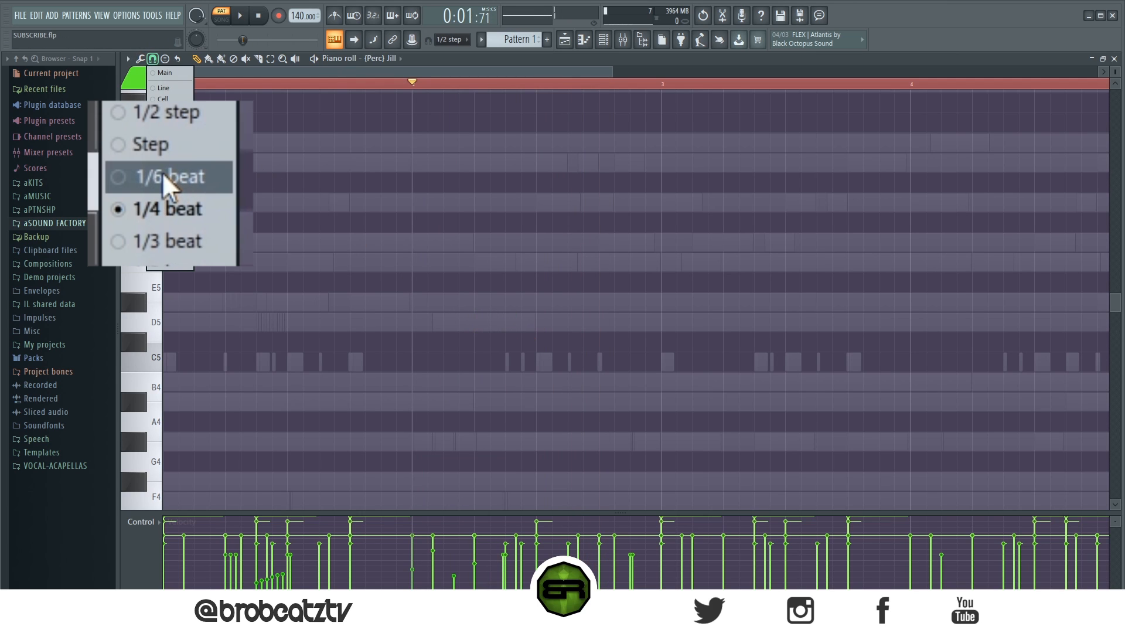
click(164, 176)
click(478, 322)
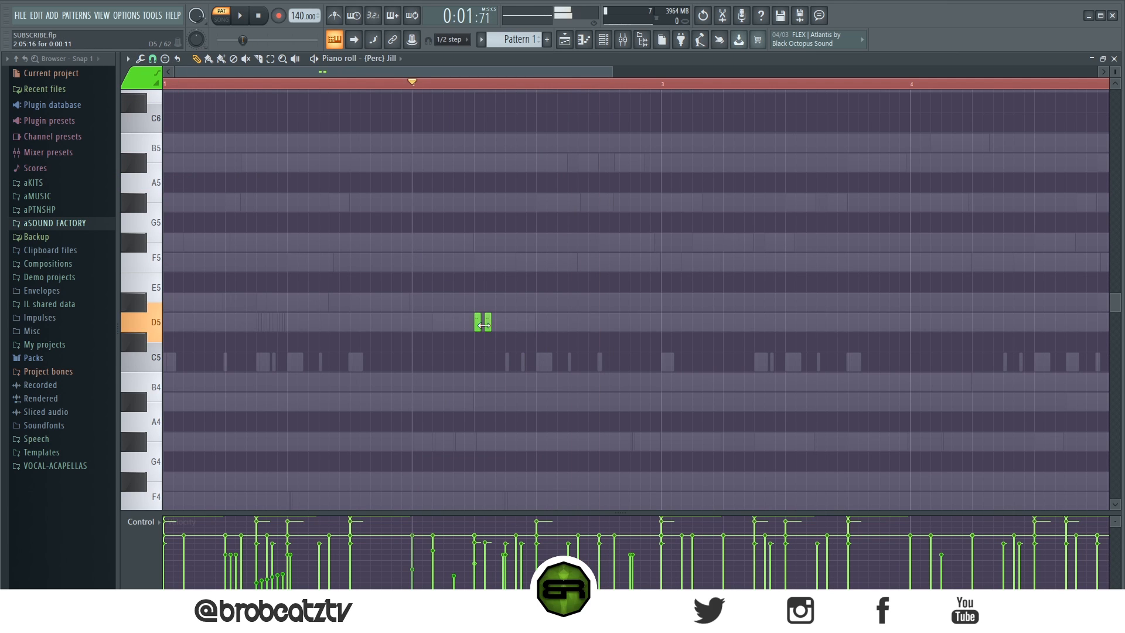
click(498, 322)
click(508, 322)
key(space)
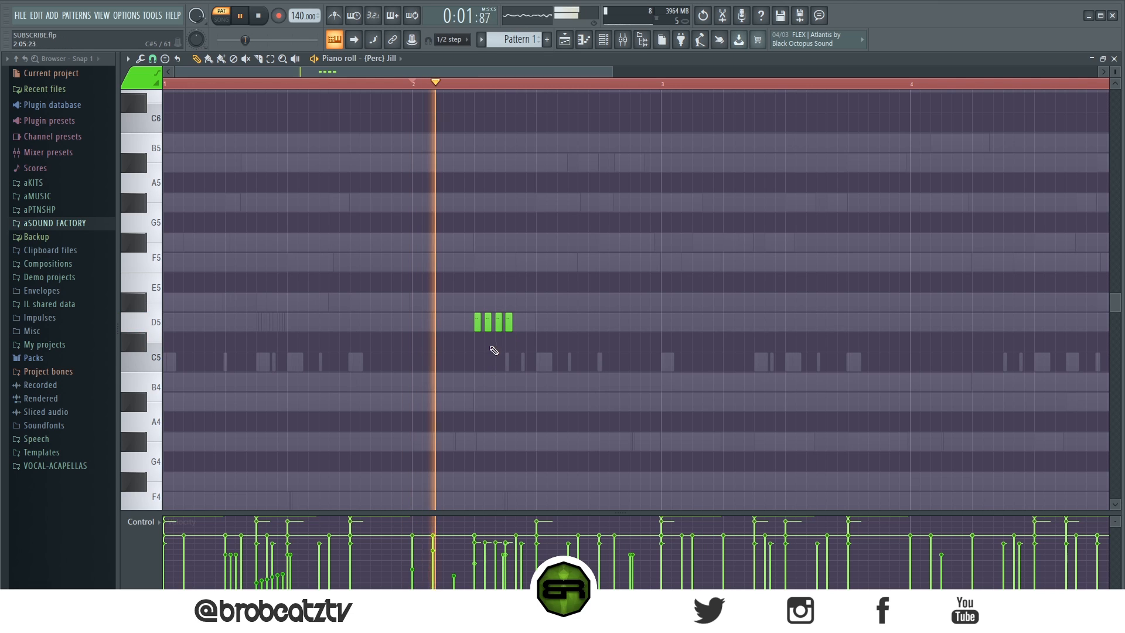
key(space)
right_click(508, 322)
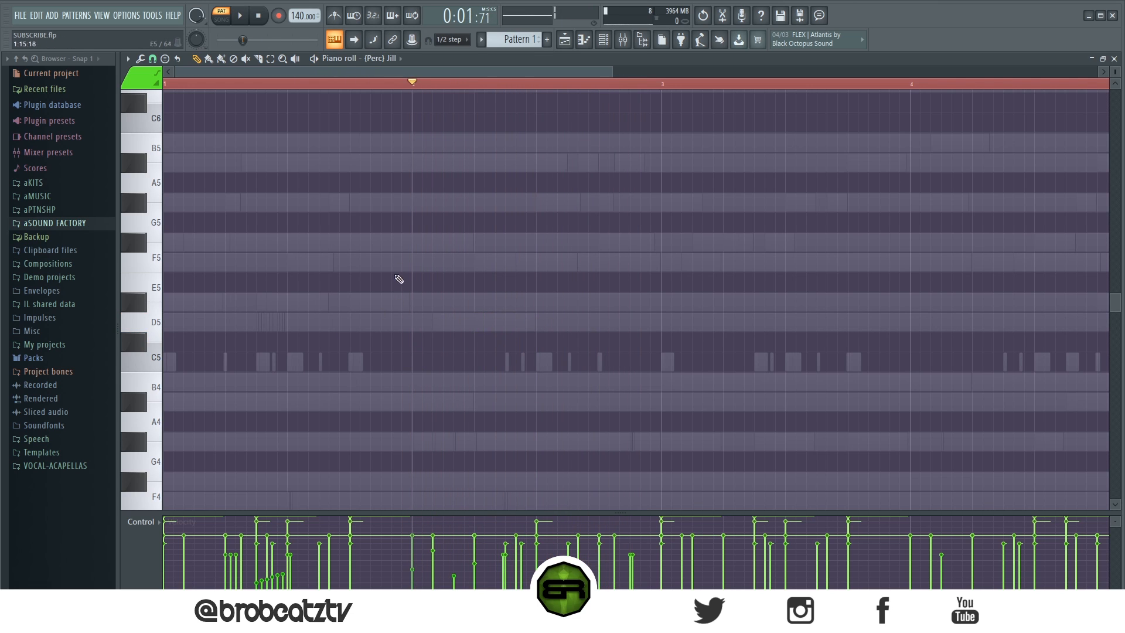
Set the snap to 1/3 beat, place three D5 percussion notes 1/3 beat apart from beat 2 of bar 2, and play them
click(152, 58)
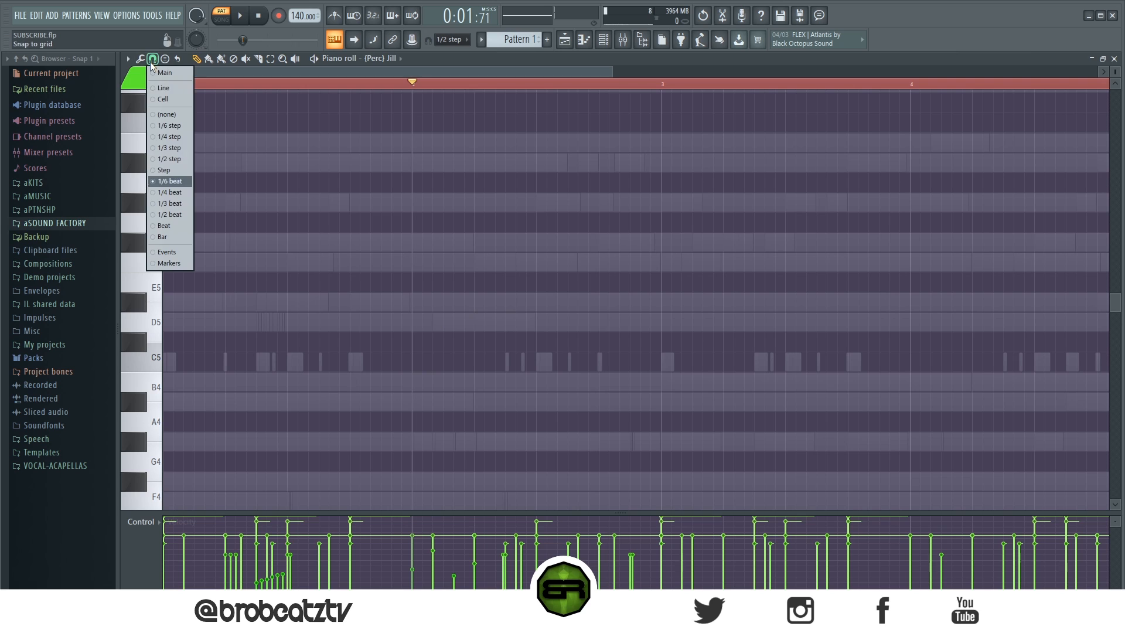
click(186, 200)
click(478, 322)
click(499, 322)
click(519, 322)
key(space)
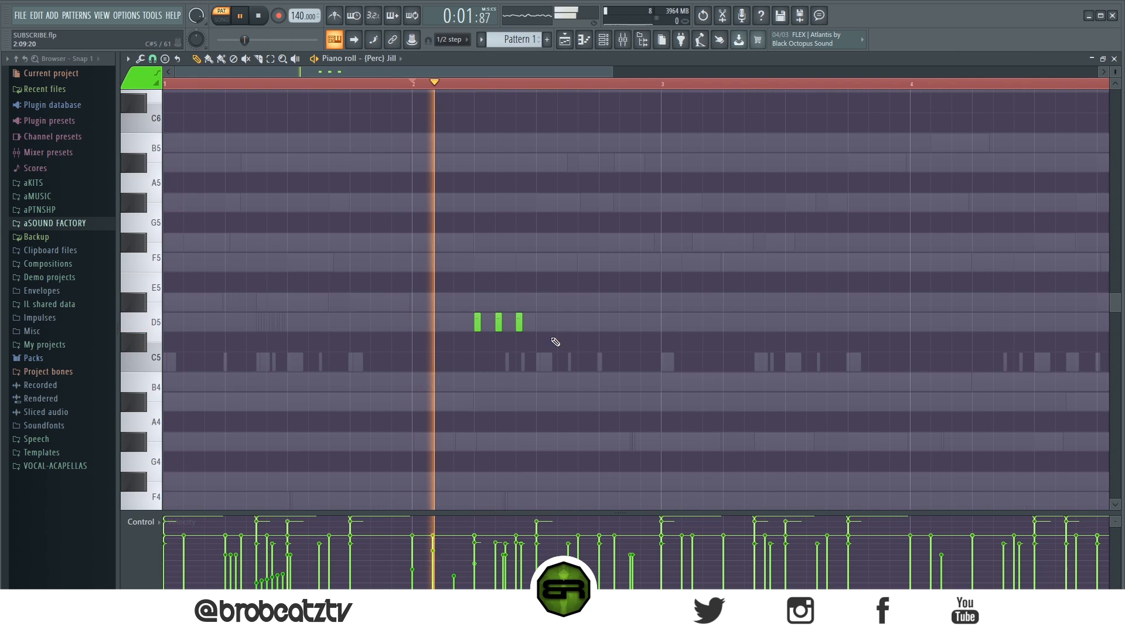
key(space)
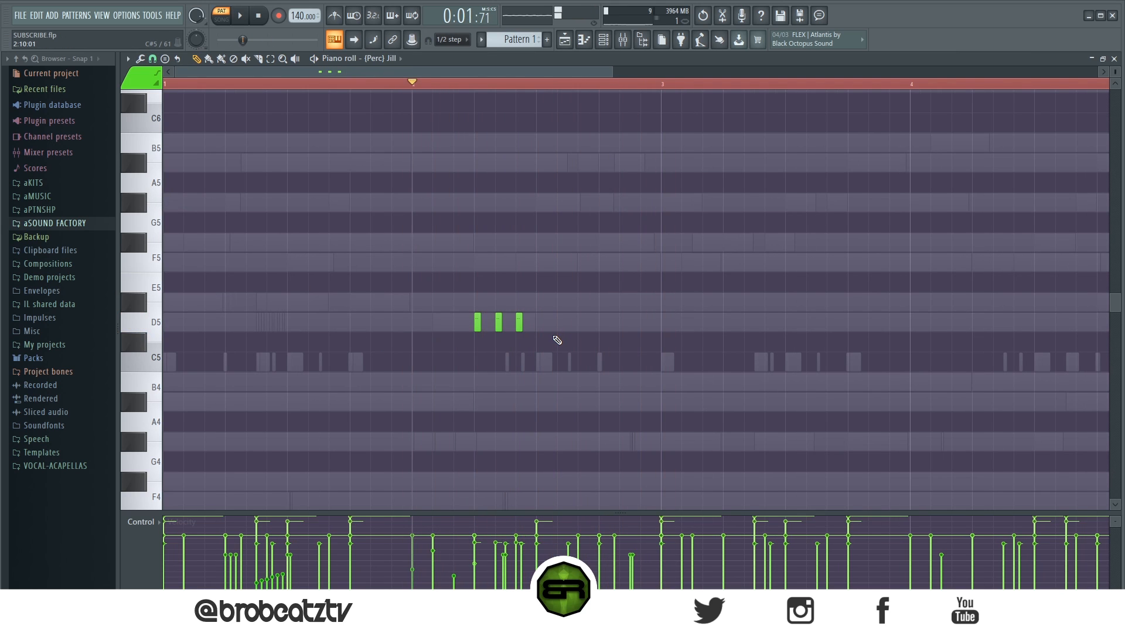
Delete the three D5 percussion notes spaced 1/3 beat apart in bar 2
right_click(519, 322)
right_click(499, 323)
right_click(478, 323)
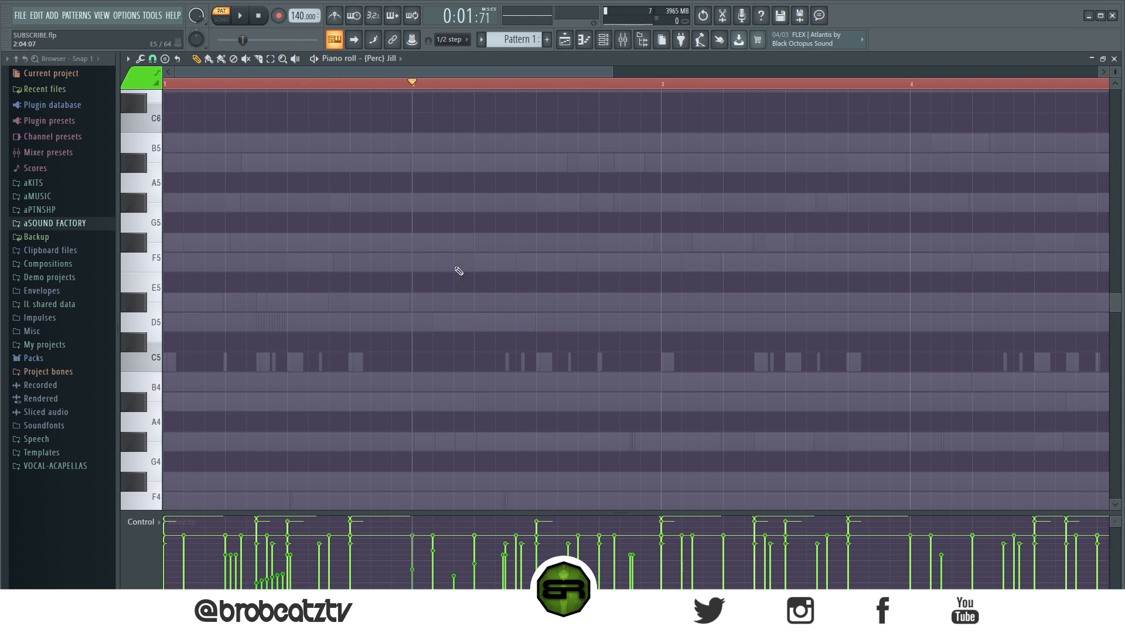
Set the snap to 1/6 beat and place a C5 percussion note on step 7 of bar 2
click(152, 59)
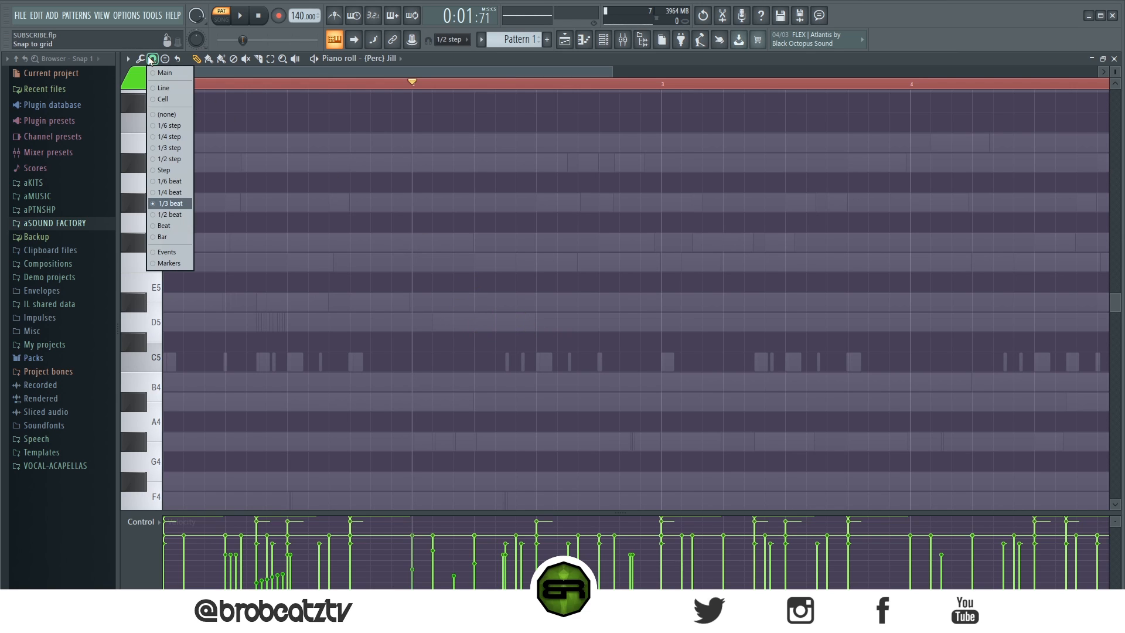
click(169, 181)
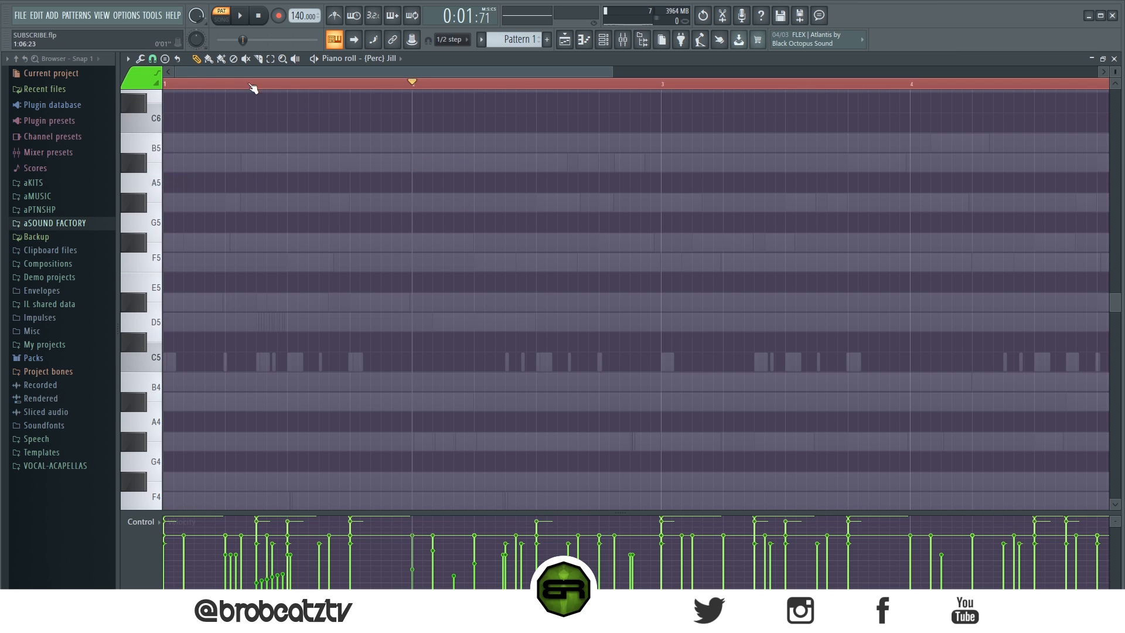
scroll(457, 88, up, 2)
scroll(502, 183, down, 3)
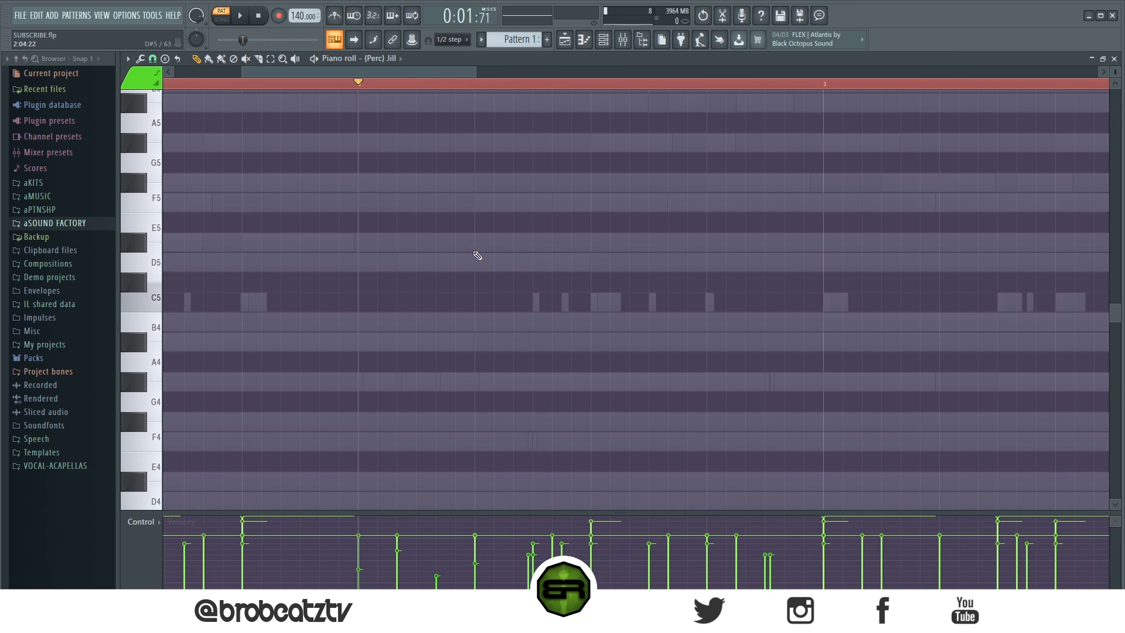
click(484, 301)
key(space)
right_click(485, 305)
key(space)
key(space)
click(538, 303)
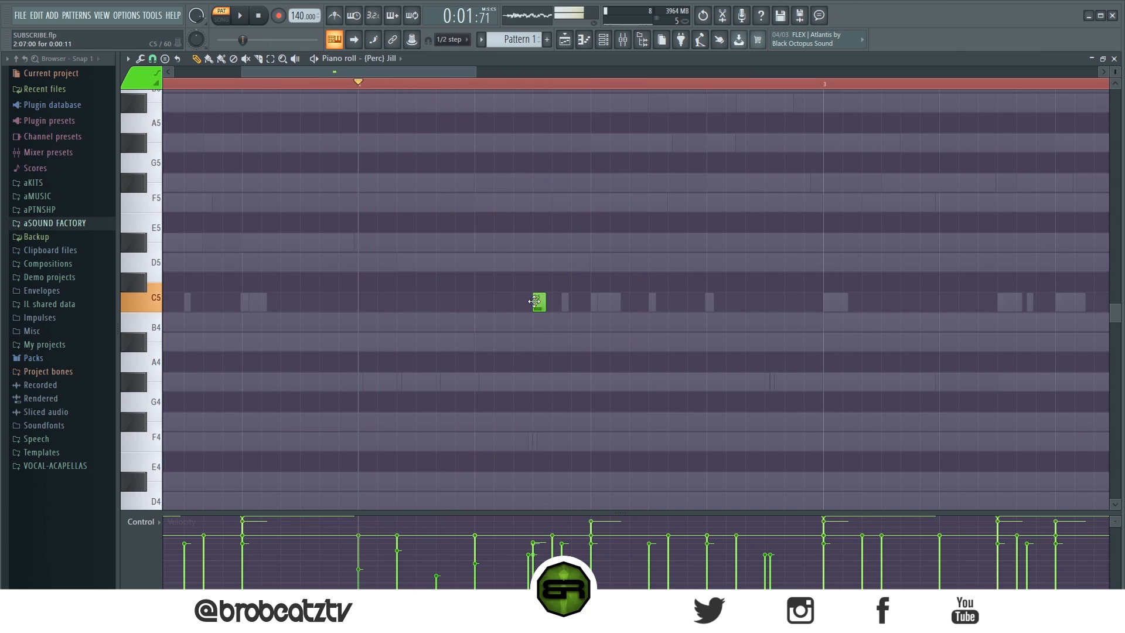
Set the snap to 1/3 step and place six short C5 notes 1/3 step apart from beat 2 of bar 2 up to the existing note
click(152, 58)
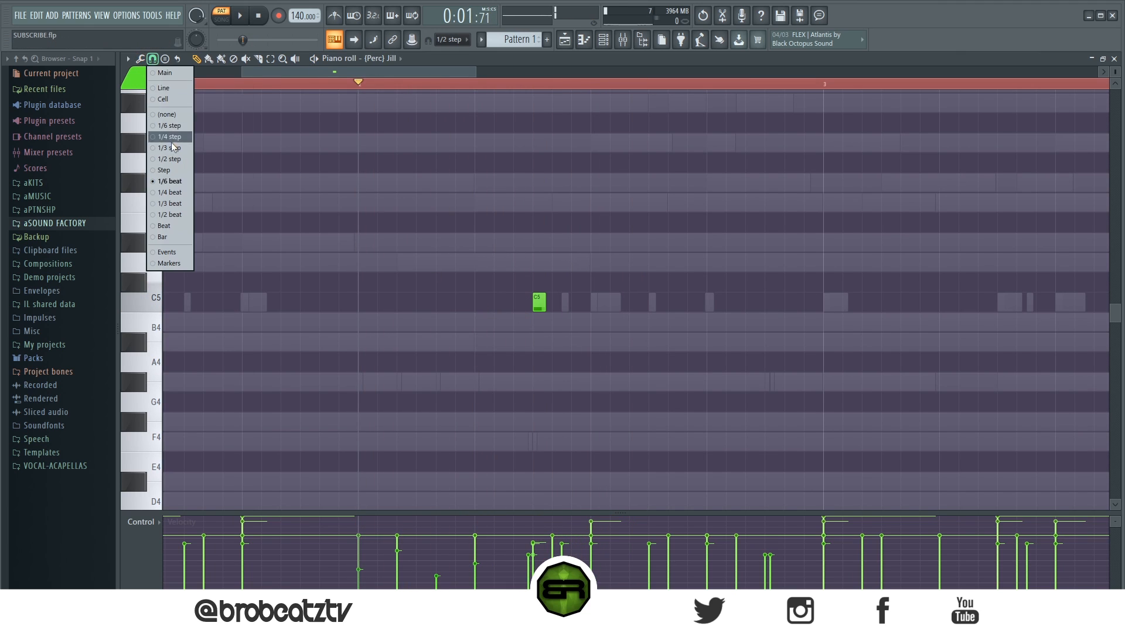
click(173, 151)
click(478, 301)
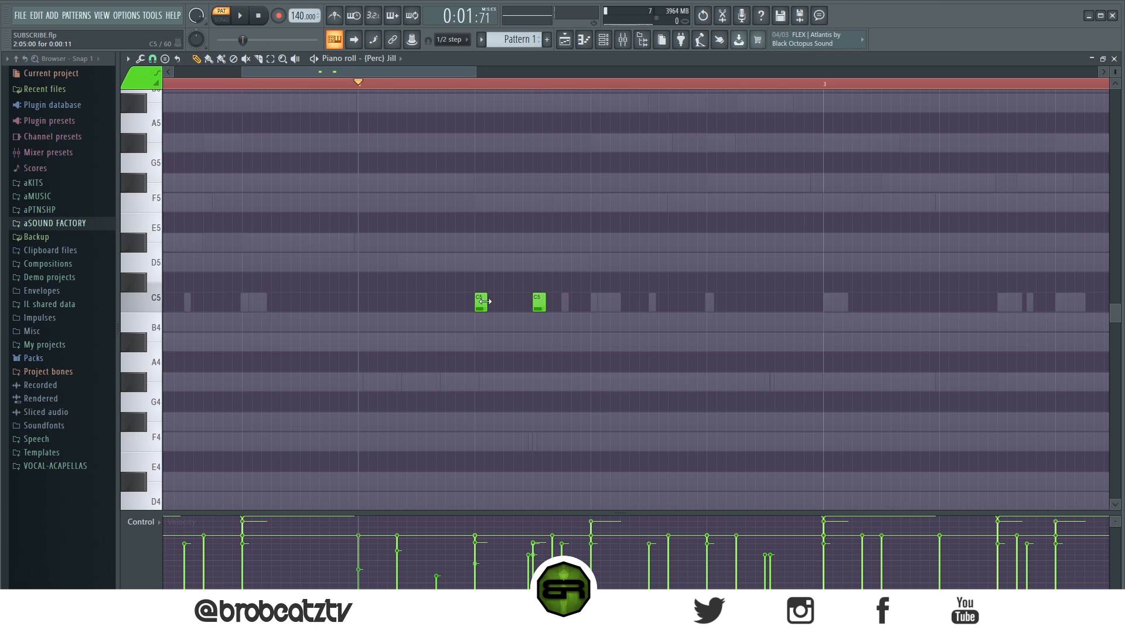
click(486, 302)
click(496, 303)
click(505, 303)
click(515, 302)
click(524, 303)
Select the six short C5 roll notes, ramp their velocities upward toward the following note, and play the roll
drag(462, 292, 536, 317)
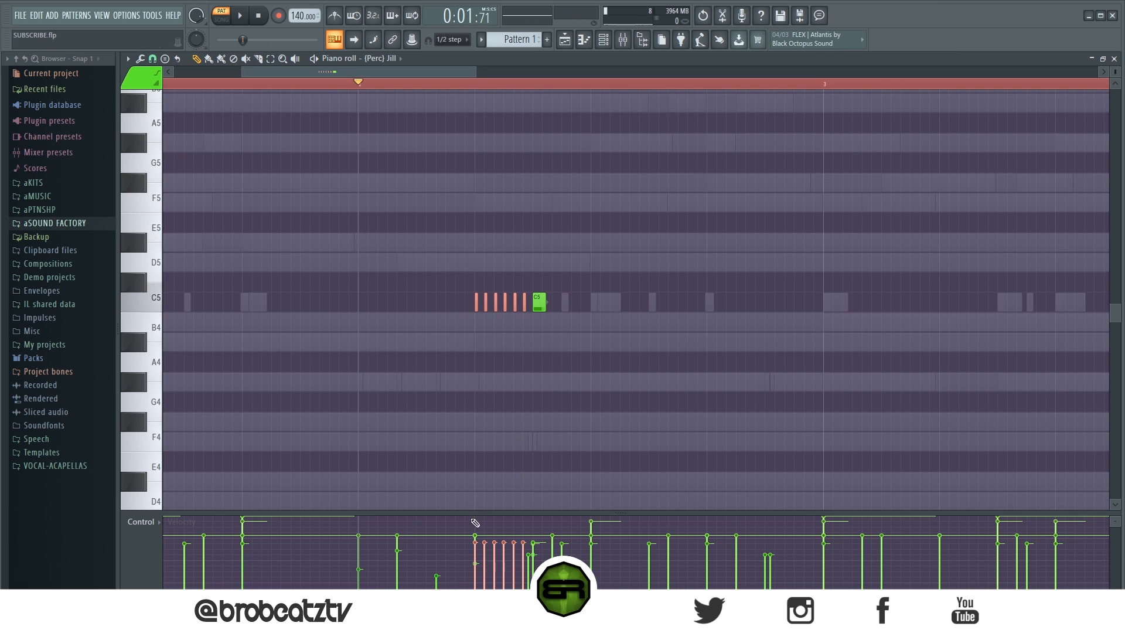
drag(469, 514, 452, 319)
mouse_move(478, 586)
mouse_down()
mouse_move(519, 564)
mouse_move(524, 505)
mouse_up()
key(ctrl+d)
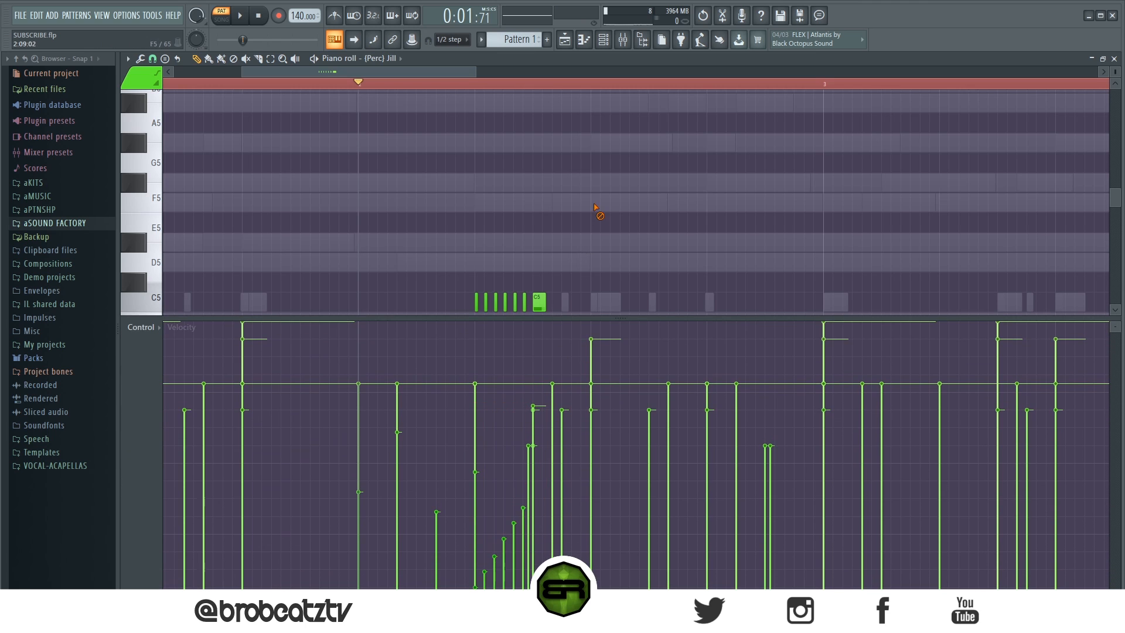
drag(549, 316, 549, 454)
key(space)
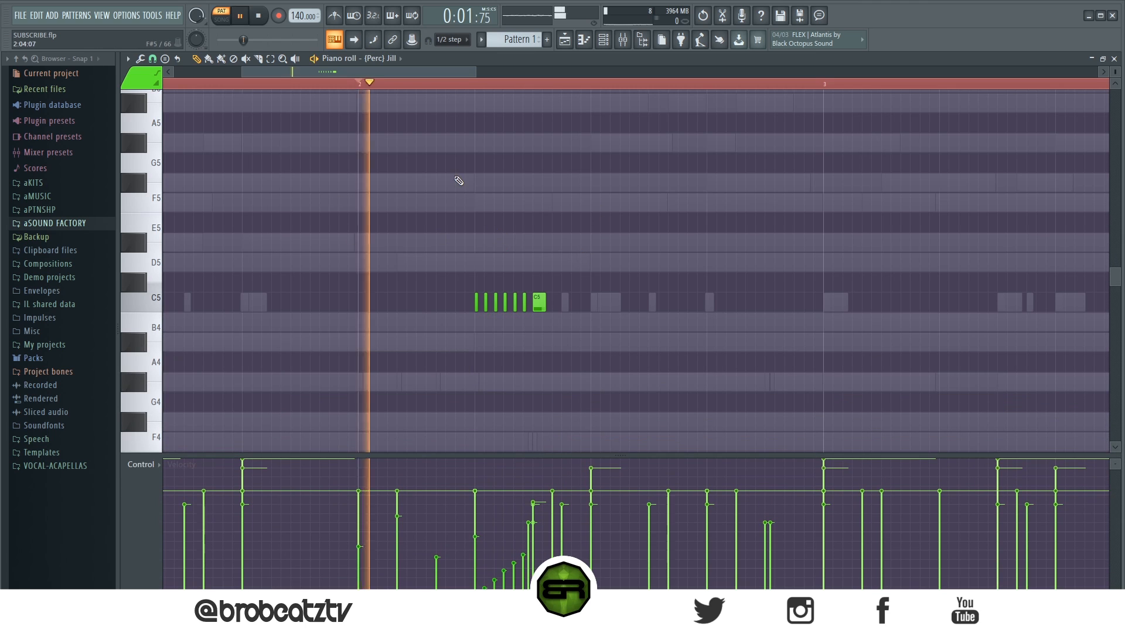
key(space)
Place a long C5 percussion note on beat 3 of bar 2 and select it
scroll(463, 85, down, 4)
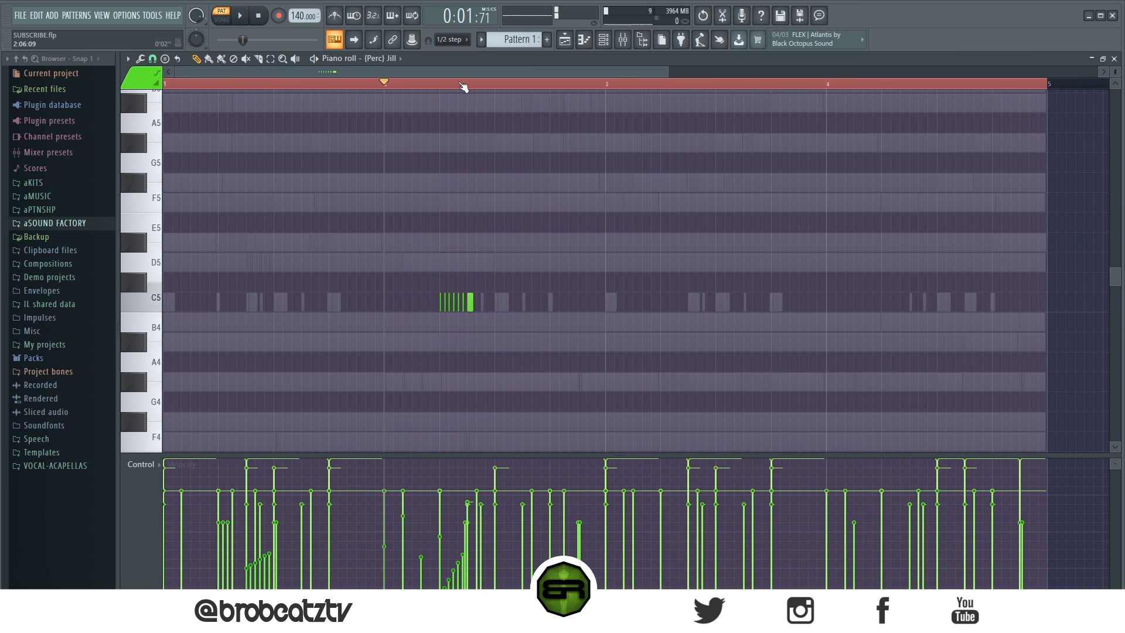
click(153, 58)
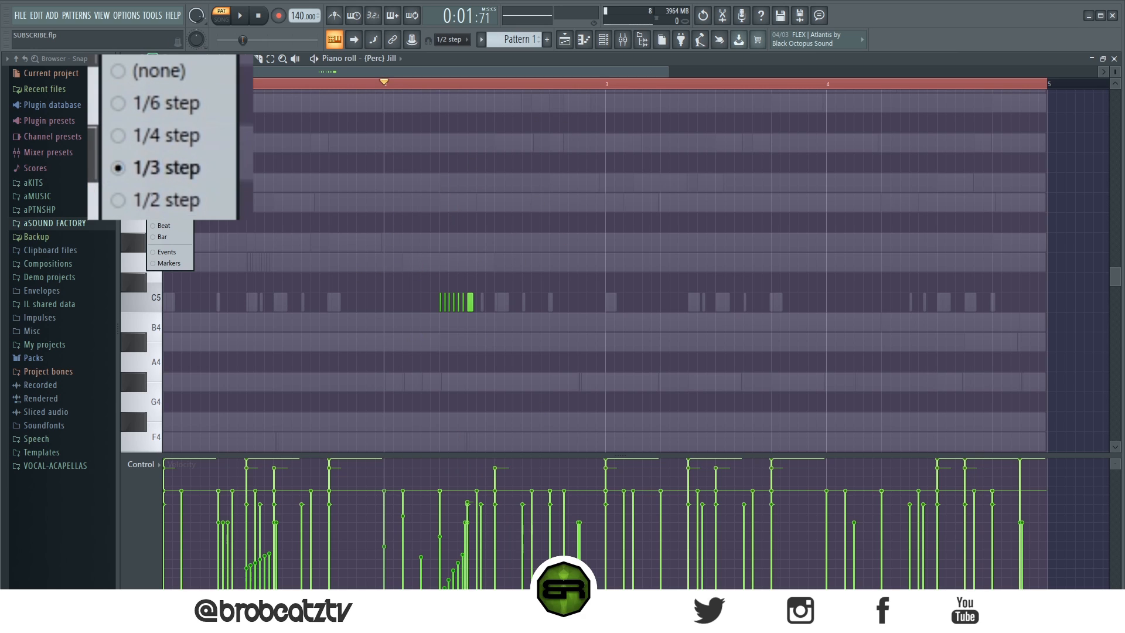
click(463, 232)
click(493, 304)
right_click(491, 308)
click(497, 305)
drag(496, 305, 497, 336)
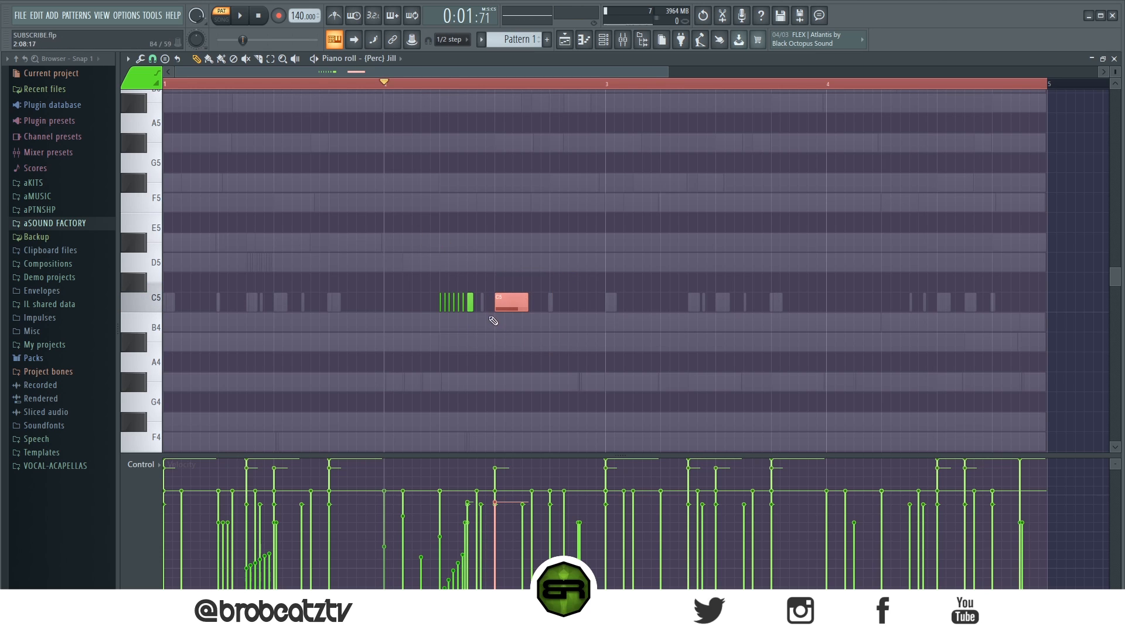
Try chopping the long C5 note with the Default chopper pattern and a changed time multiplier
click(140, 59)
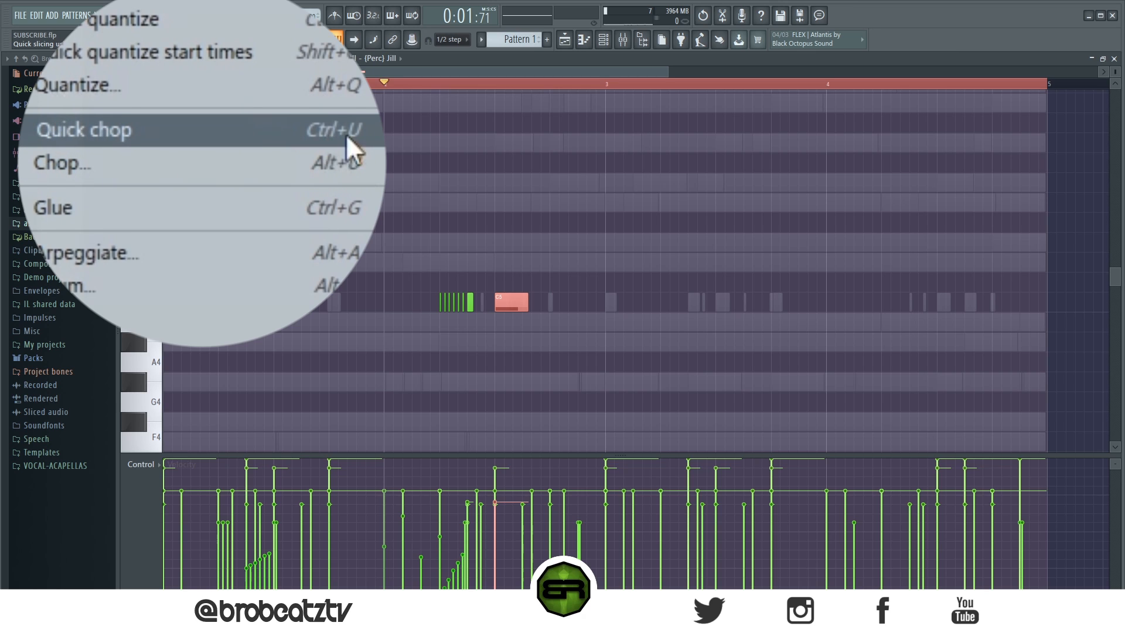
click(205, 160)
drag(676, 198, 676, 210)
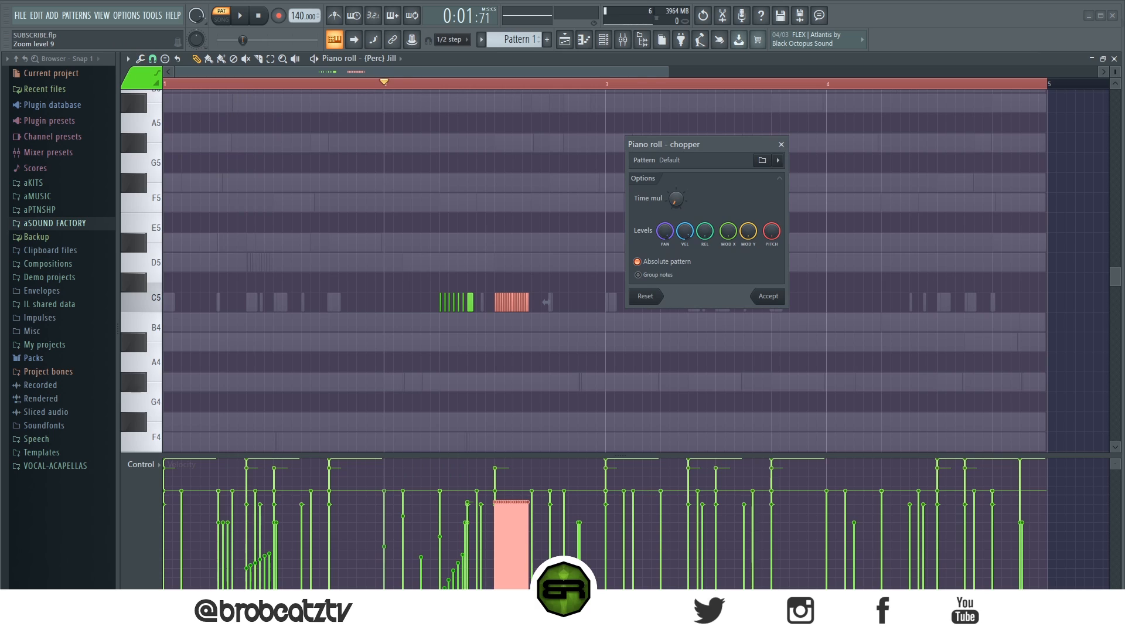
click(781, 144)
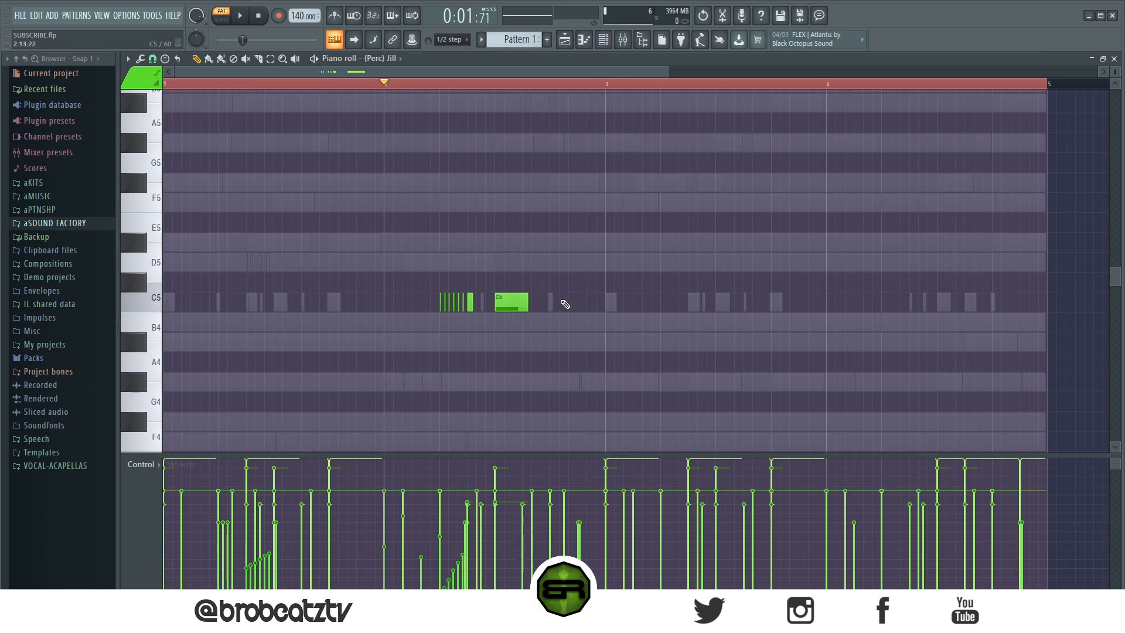
Replace the long C5 note with a roll of three short C5 notes 1/3 step apart on step 15 of bar 2, and play it
drag(433, 293, 581, 311)
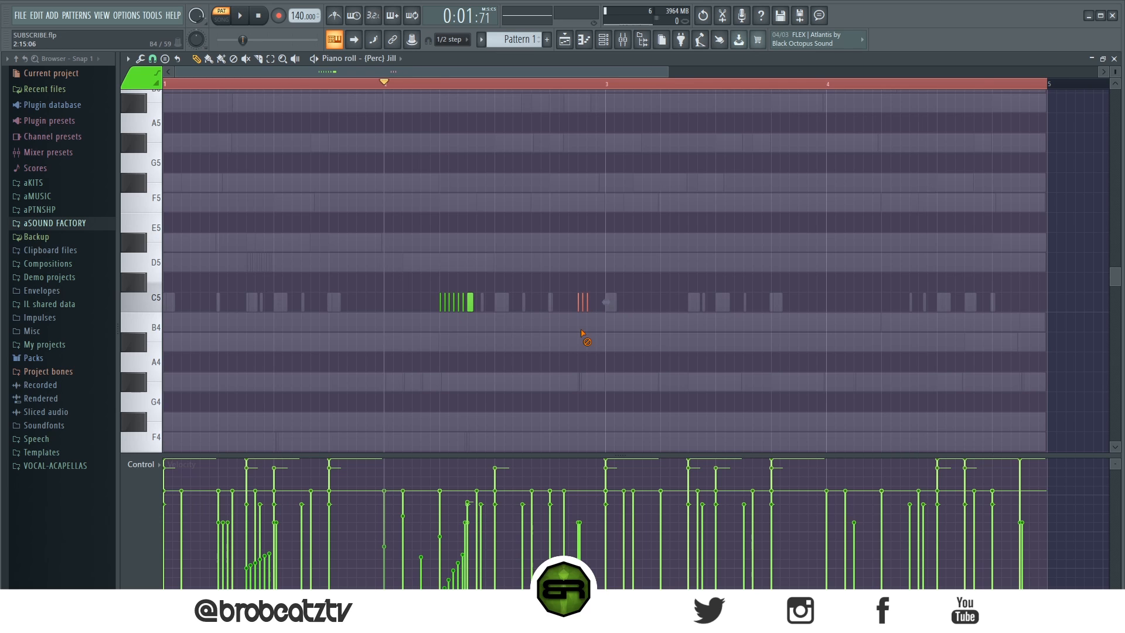
click(681, 332)
key(space)
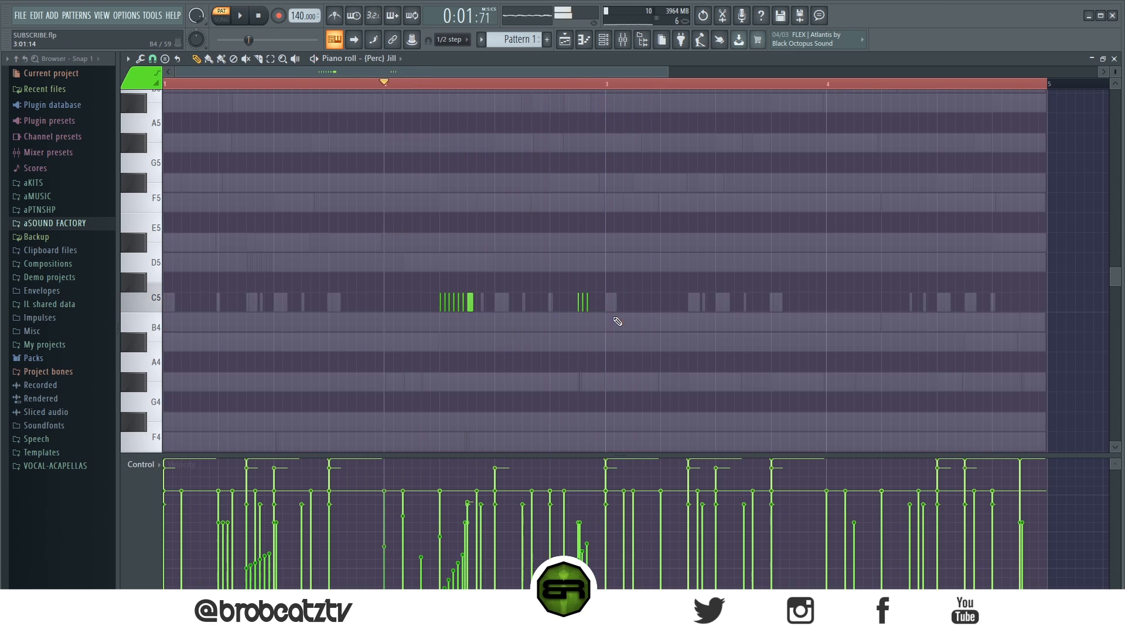
Add single C5 percussion notes on steps 3 and 13 of bar 3, step 11 of bar 4, and near the end of bar 4
click(637, 302)
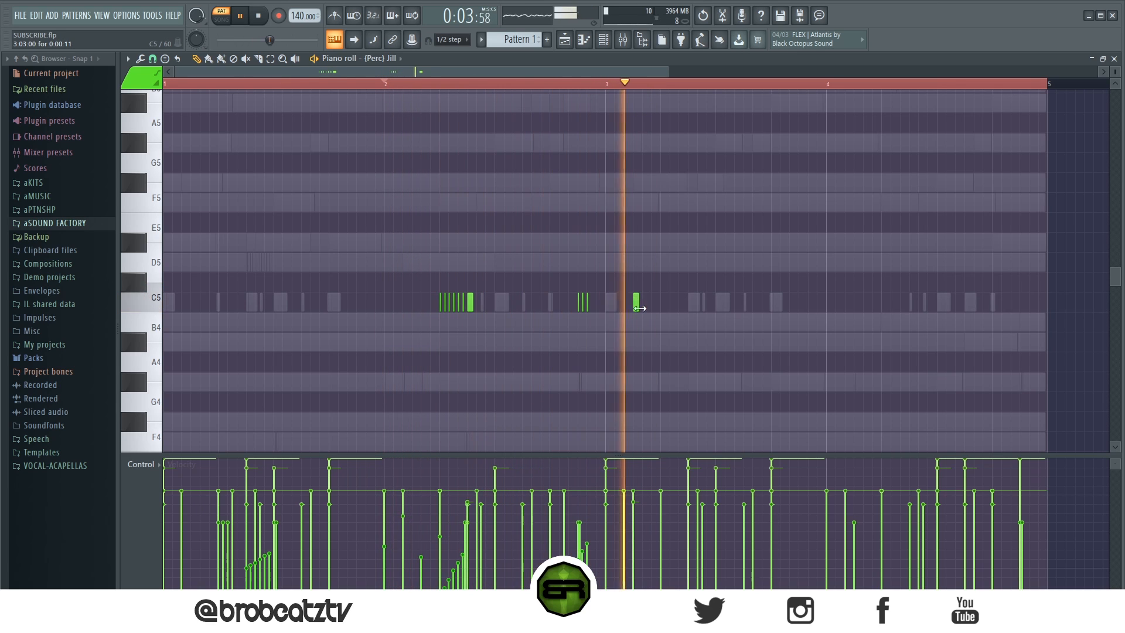
key(space)
key(space)
click(772, 303)
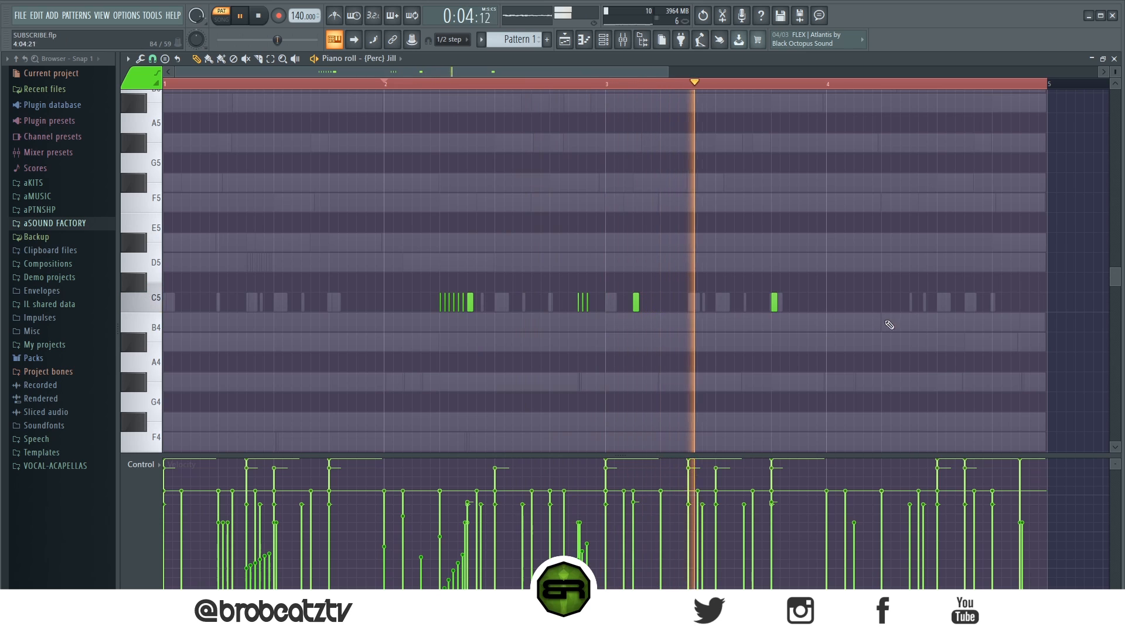
click(966, 304)
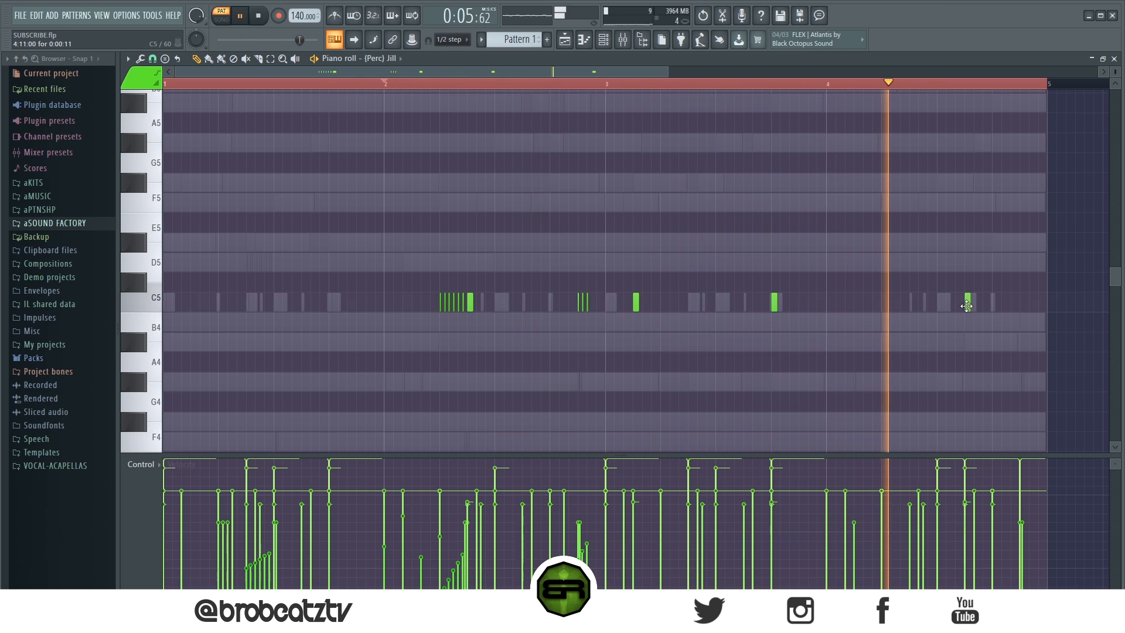
click(1026, 304)
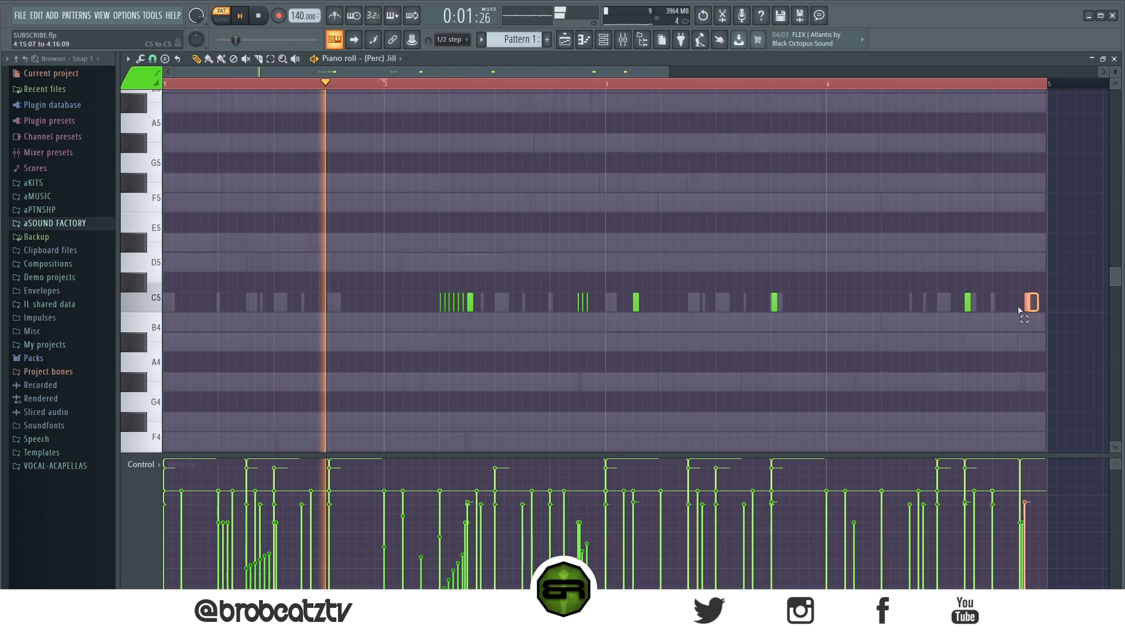
key(space)
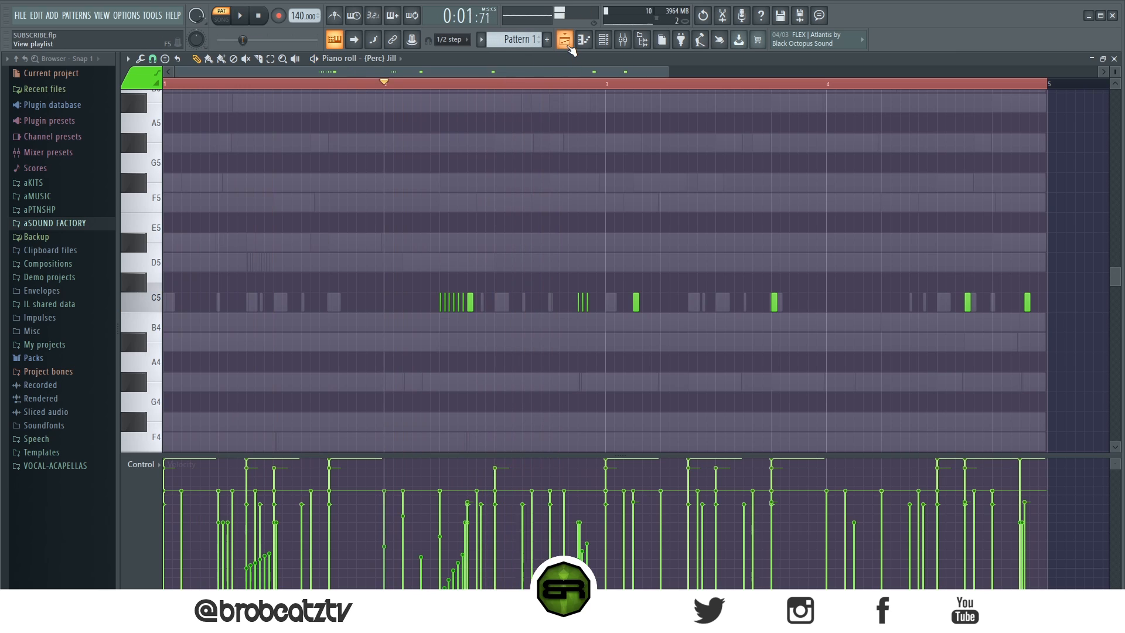
Play the full pattern from the channel rack and replace the last C5 percussion note in bar 4 with one placed slightly earlier
click(566, 41)
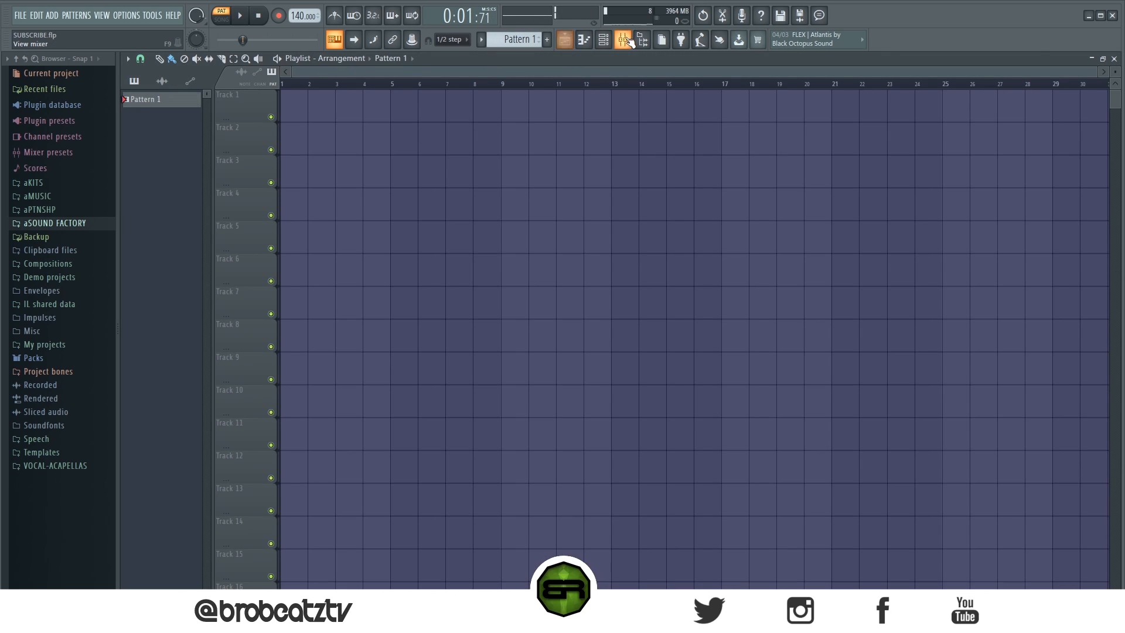
click(608, 42)
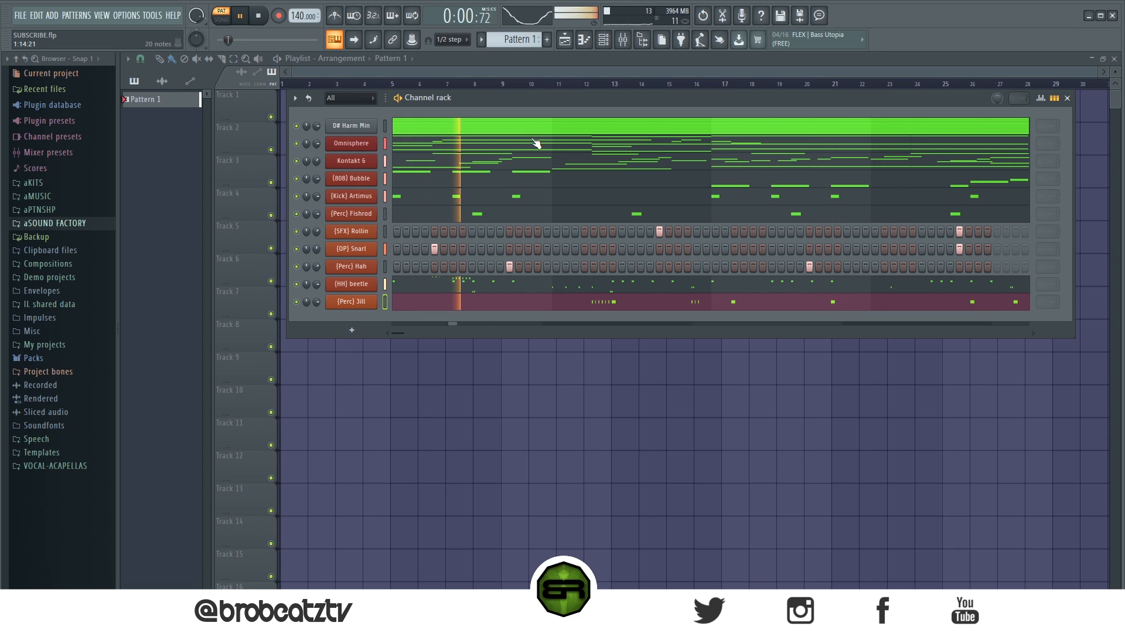
click(965, 303)
right_click(1027, 303)
click(1022, 307)
Return to the channel rack, listen to the complete pattern, and stop playback
click(584, 40)
click(604, 41)
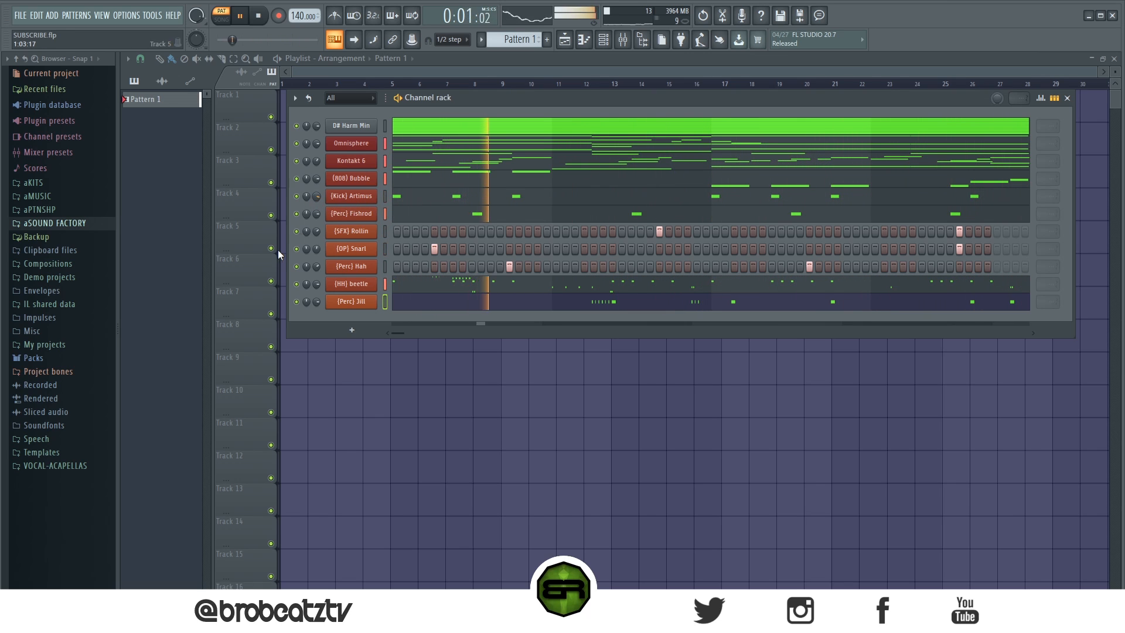
click(258, 15)
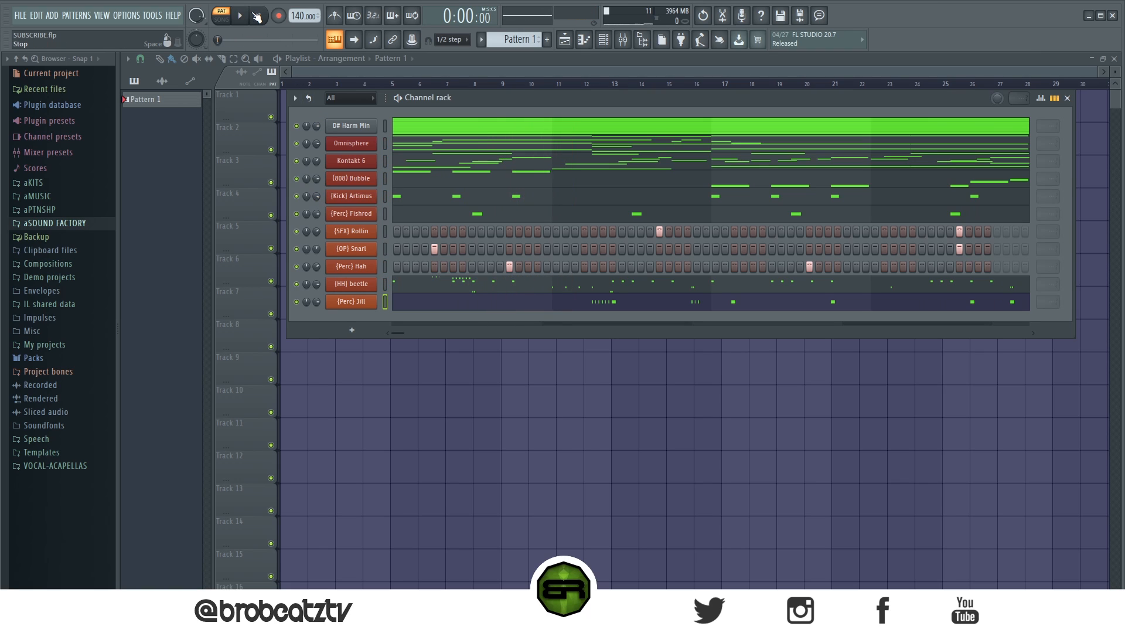